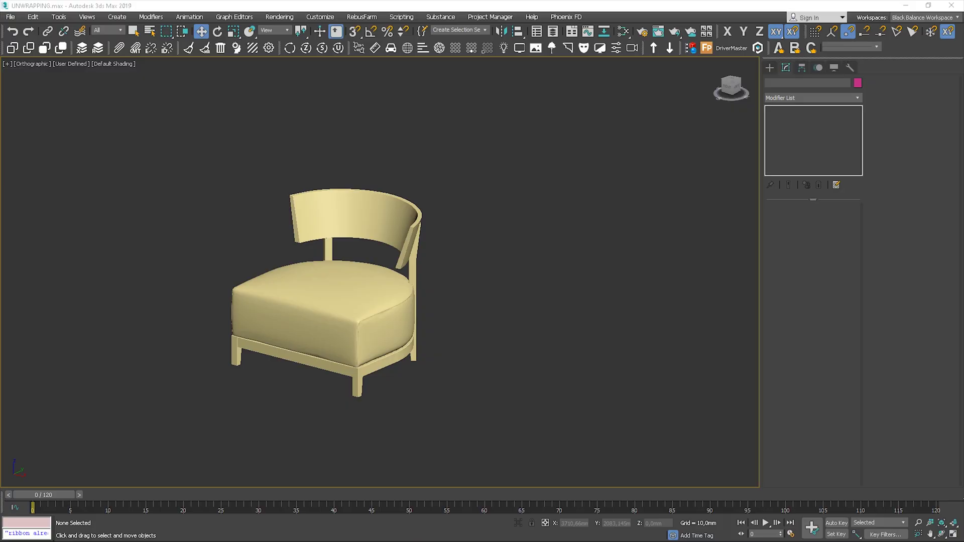
Step: Detach the seat cushion element from the chair as a separate object and leave element editing
click(379, 300)
middle_drag(333, 324, 381, 307)
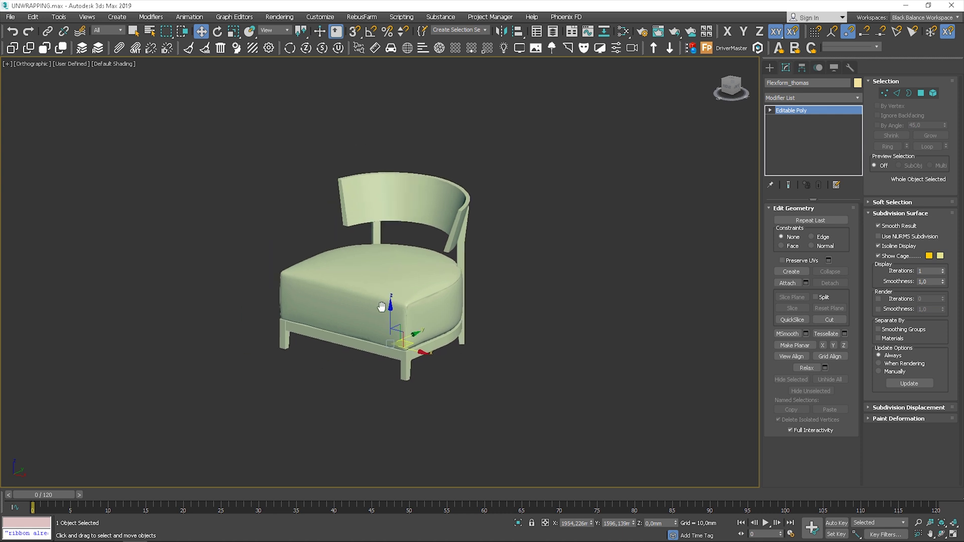
scroll(387, 296, up, 2)
click(933, 94)
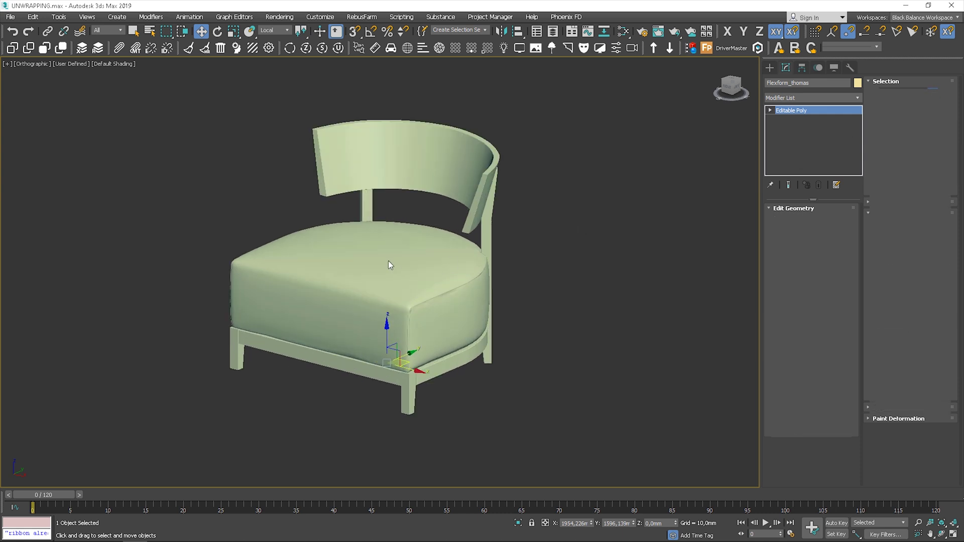
click(387, 260)
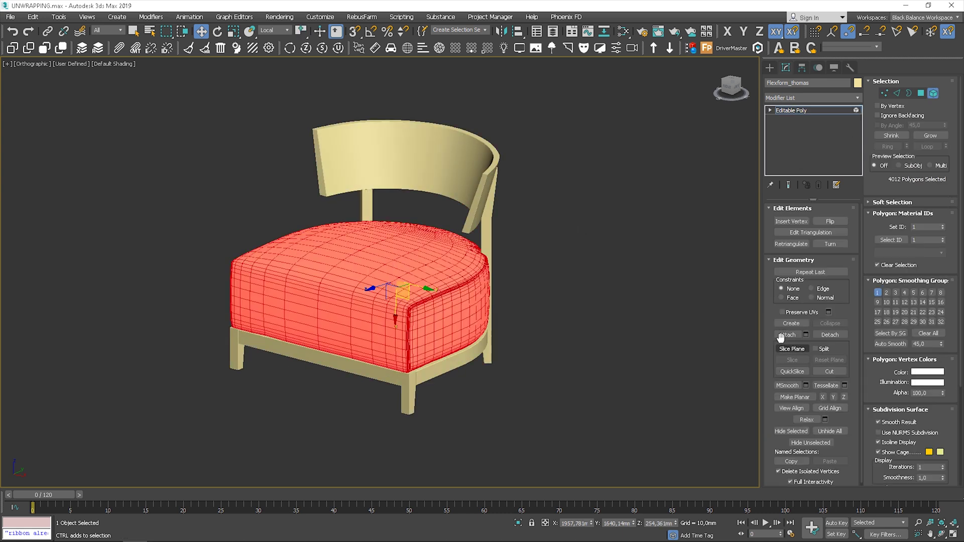
click(834, 334)
click(514, 282)
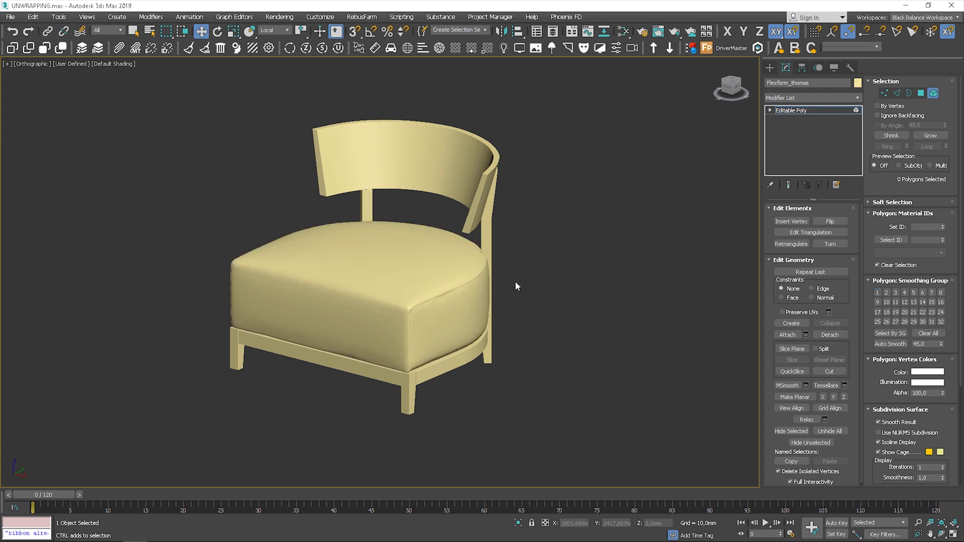
click(932, 93)
Step: Select the detached seat cushion and isolate it from the rest of the chair
key(alt+x)
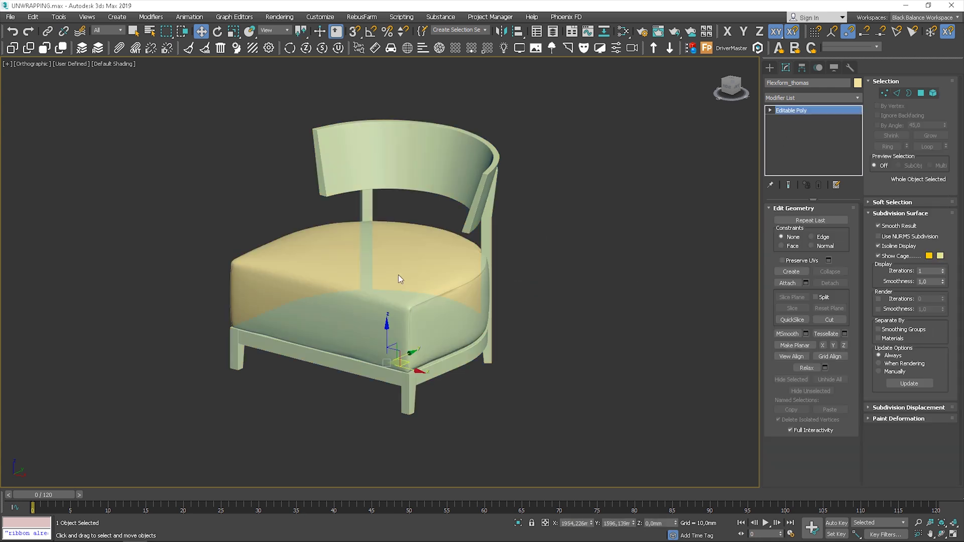
click(438, 316)
key(alt+q)
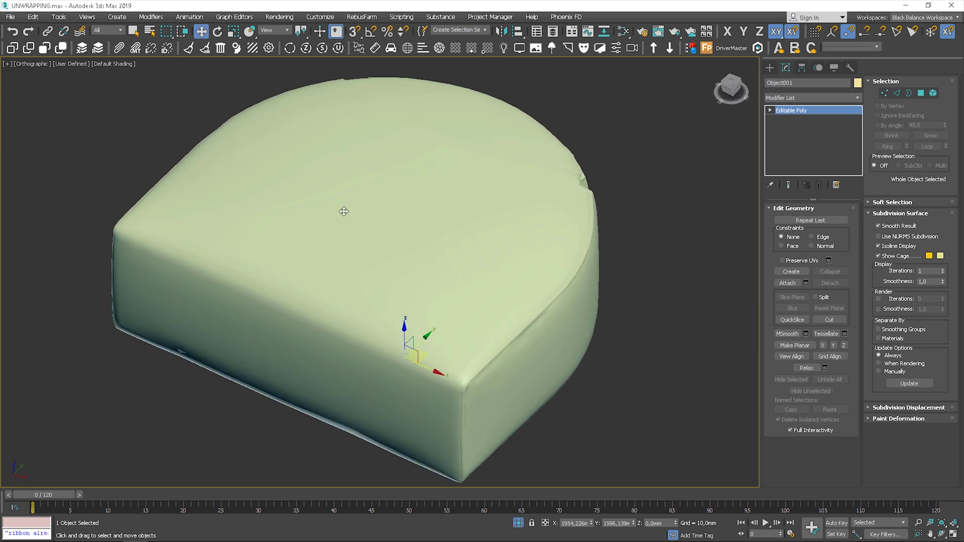
Step: Apply an Unwrap UVW modifier to the isolated seat cushion
alt+middle_drag(294, 395, 261, 300)
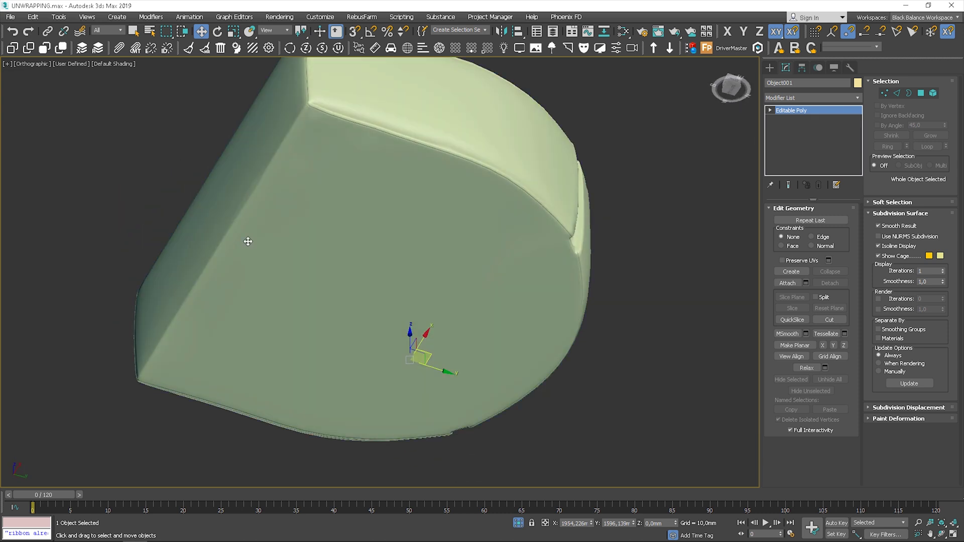
alt+middle_drag(477, 247, 122, 236)
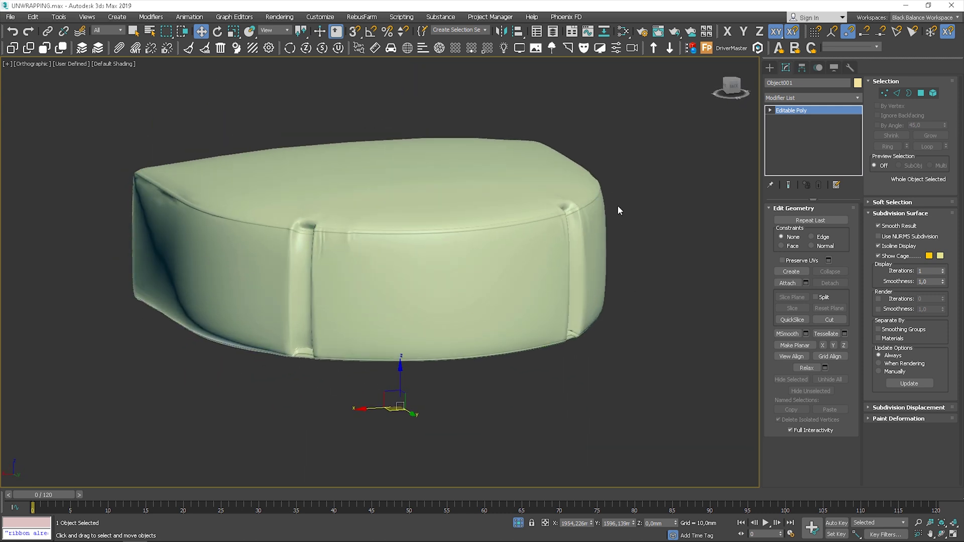
alt+middle_drag(173, 274, 414, 309)
click(846, 98)
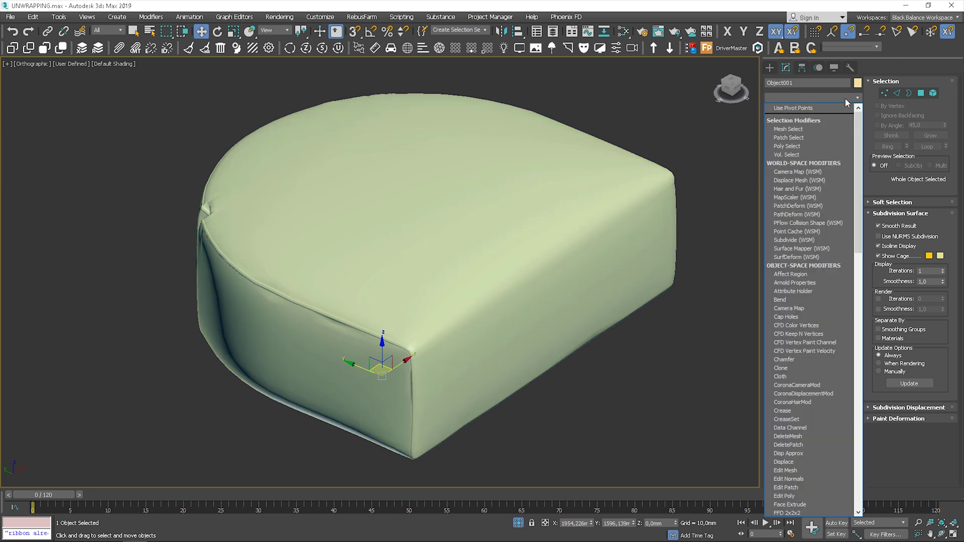
key(u)
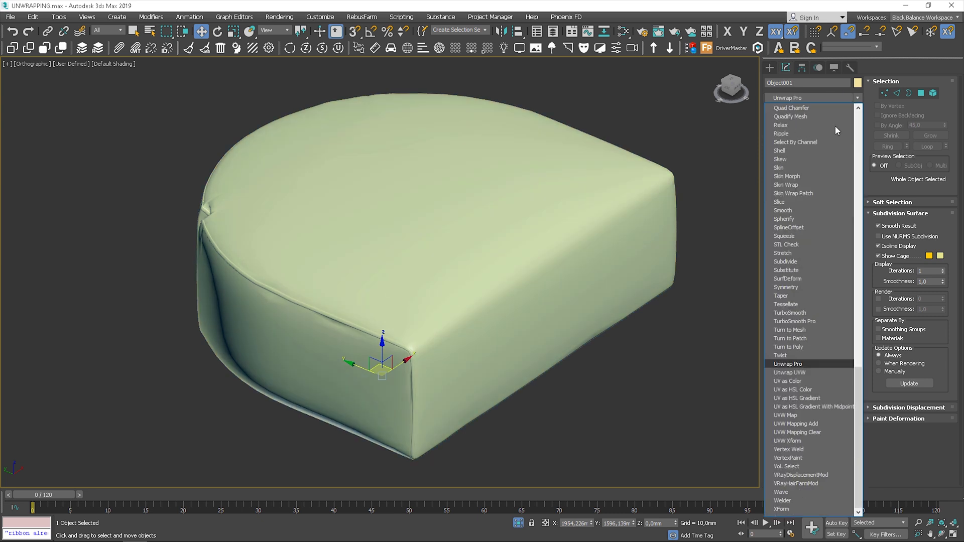
click(804, 372)
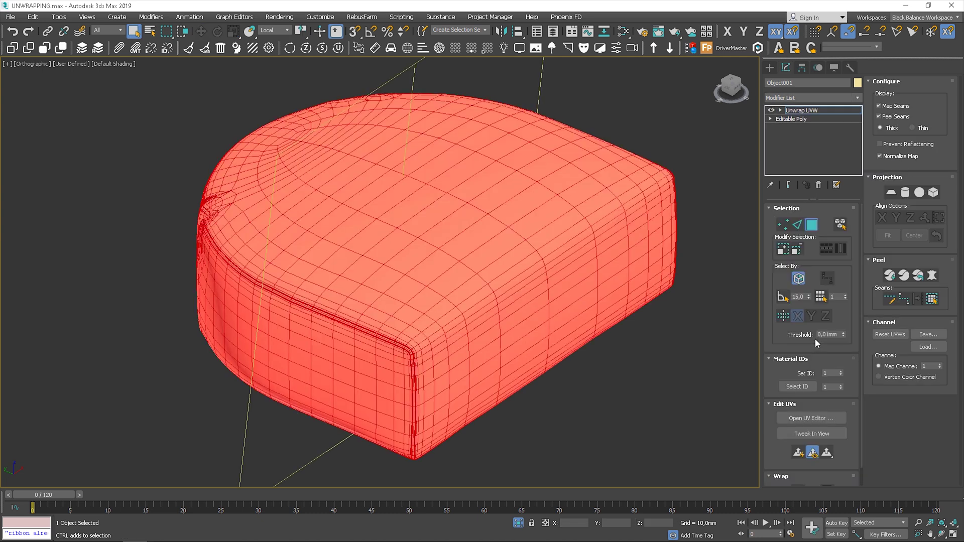
Step: Select the edge loop running around the cushion's side border and convert it to seams
click(793, 223)
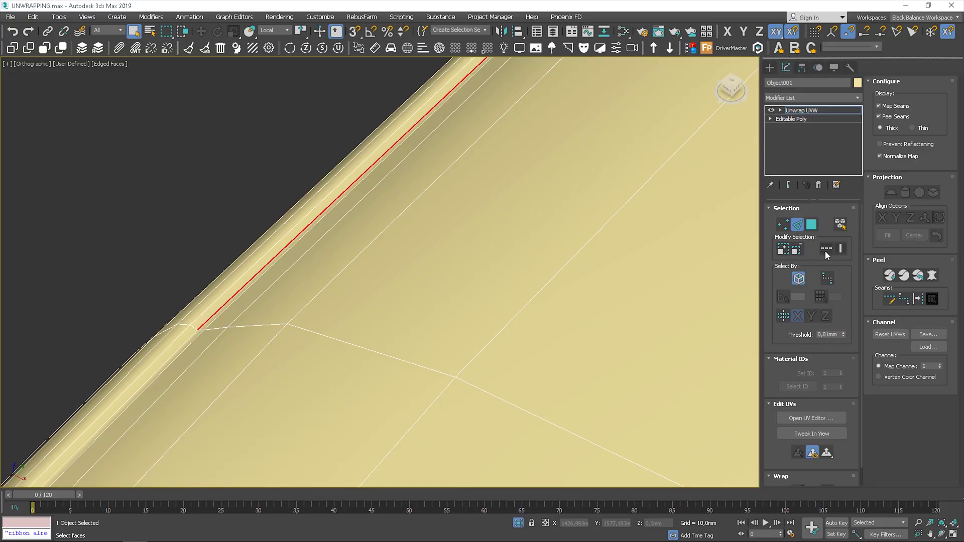
scroll(221, 309, down, 6)
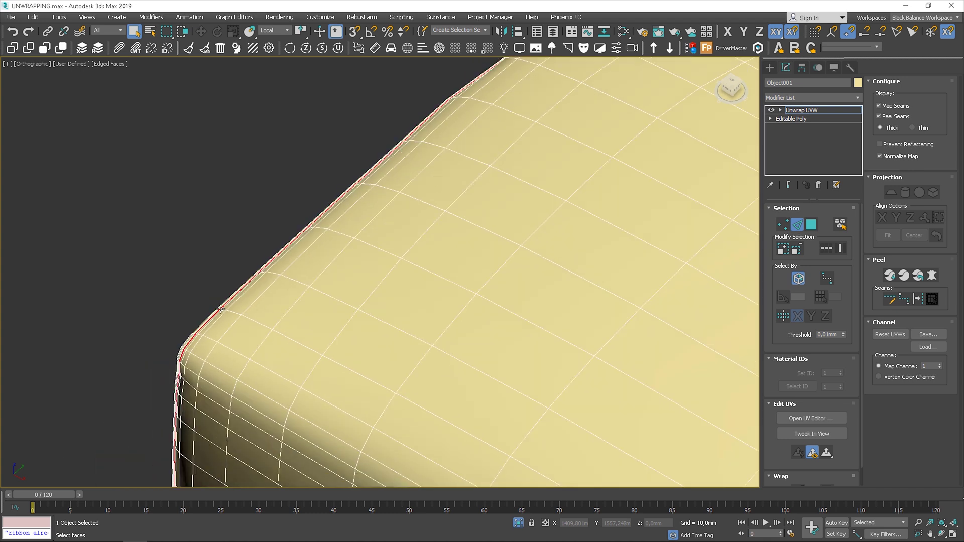
scroll(221, 309, down, 4)
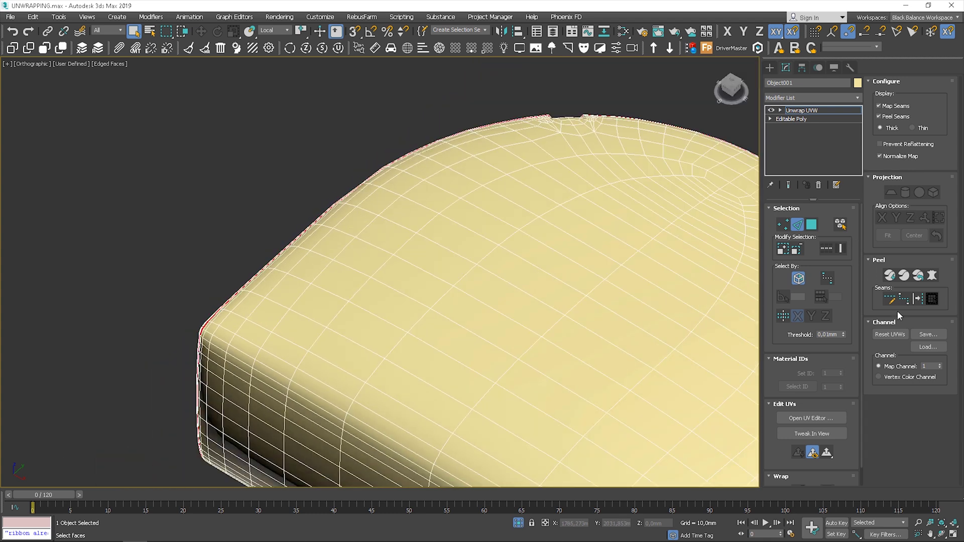
click(917, 299)
scroll(207, 285, down, 5)
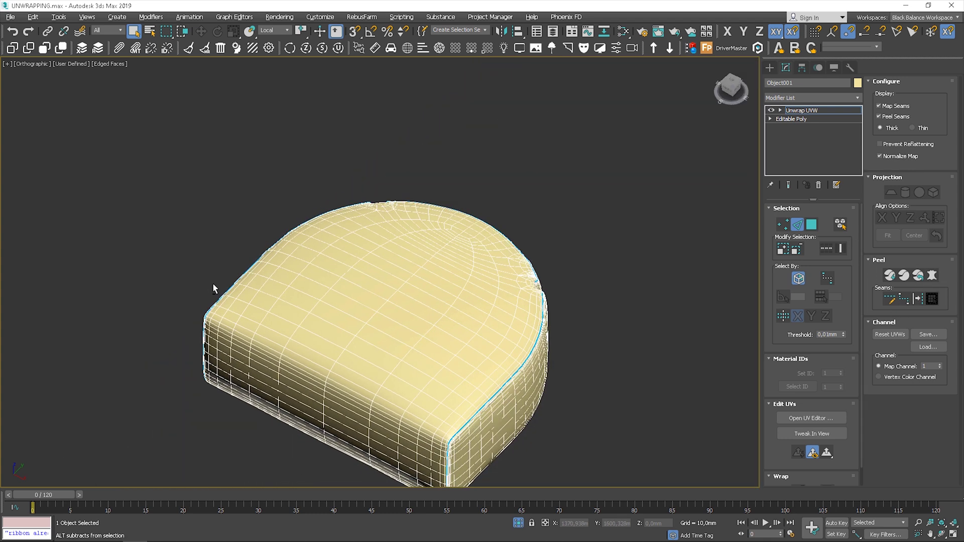
alt+middle_drag(212, 282, 299, 267)
Step: Flatten all the cushion's polygons along the seams with a Pelt Map in the UV editor and commit it
click(810, 418)
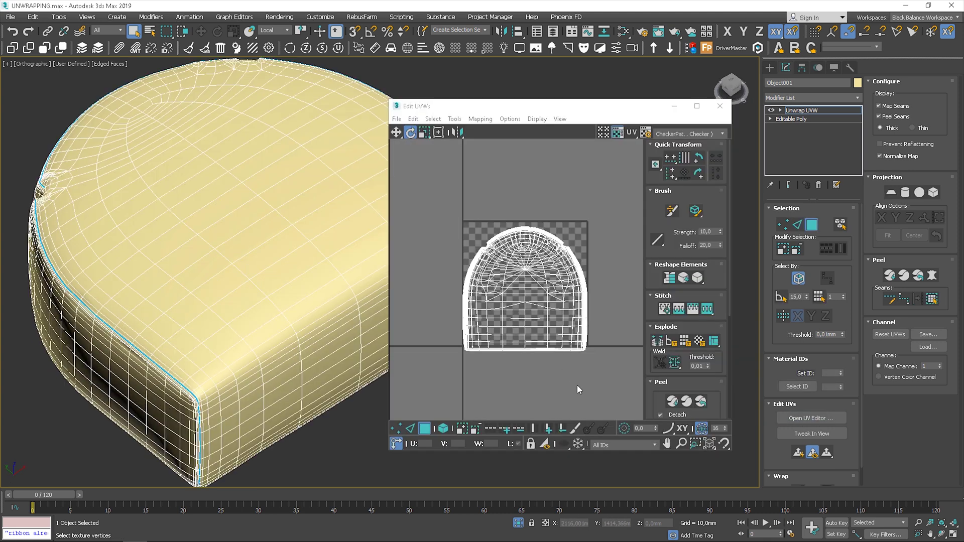
key(ctrl+a)
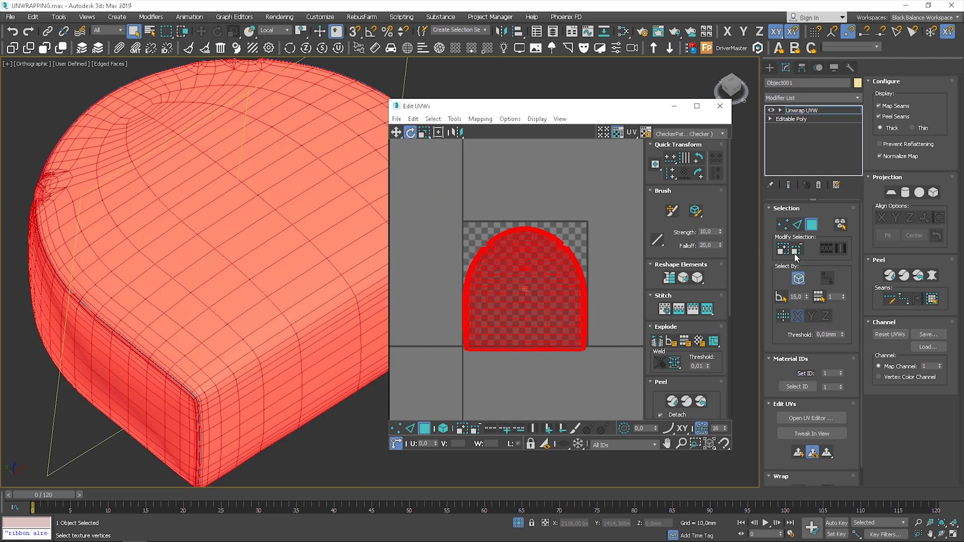
click(932, 275)
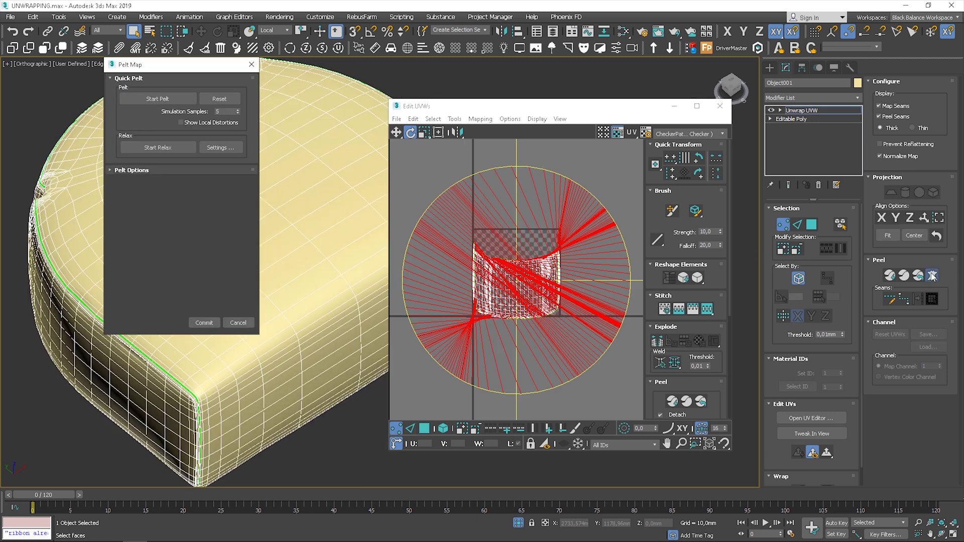
click(159, 98)
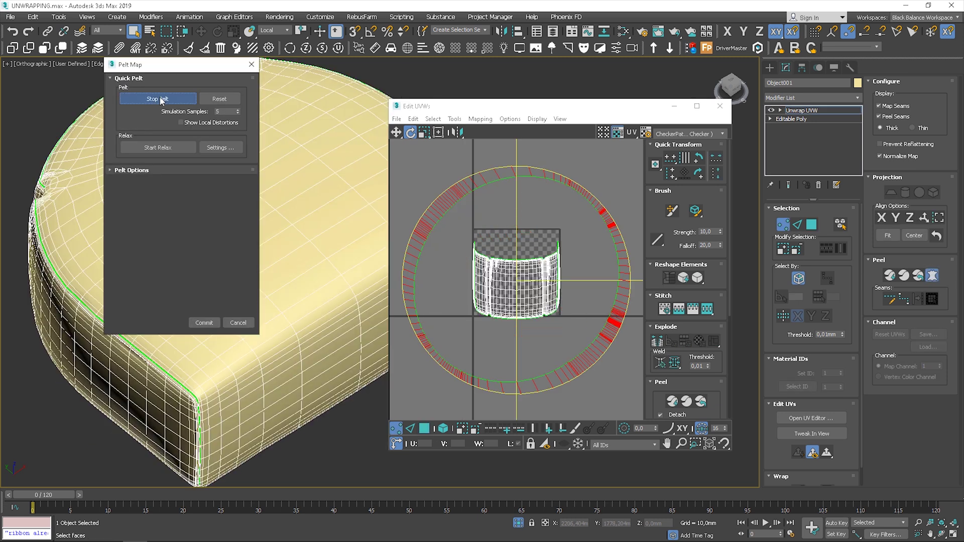
click(208, 322)
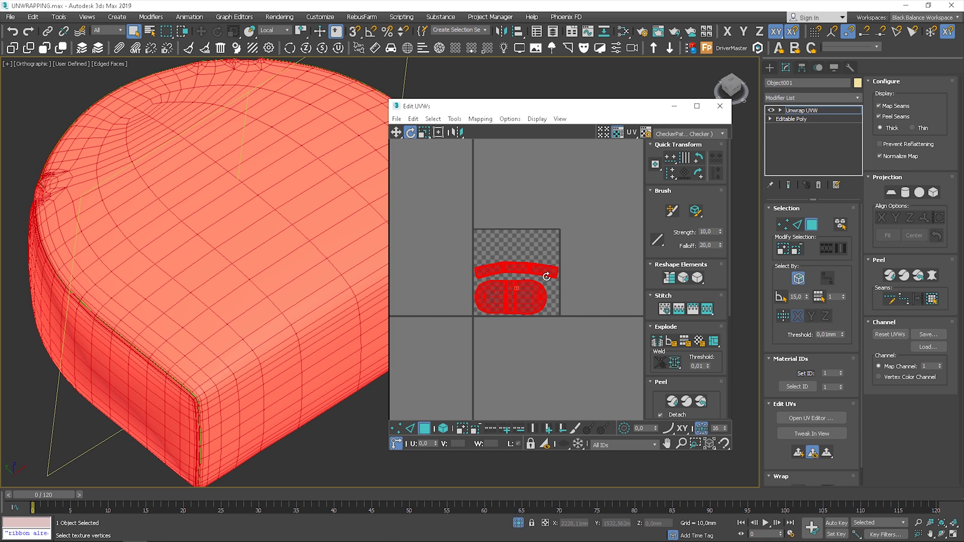
scroll(519, 281, up, 2)
click(526, 223)
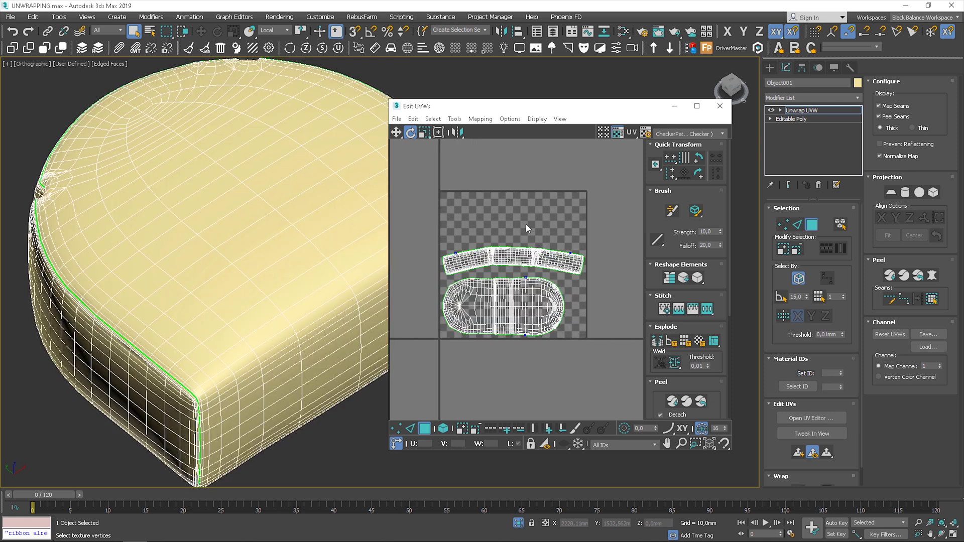
middle_drag(524, 303, 539, 291)
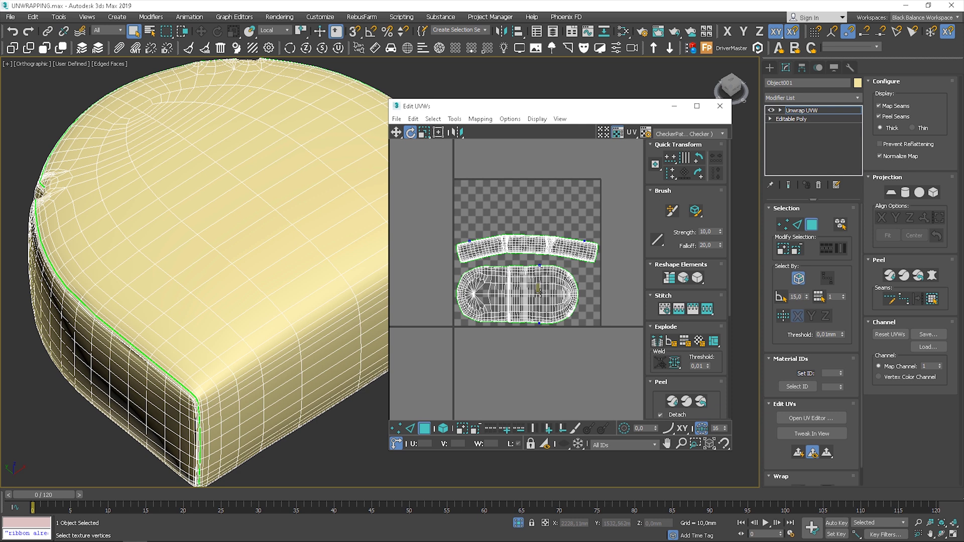
click(531, 308)
click(931, 300)
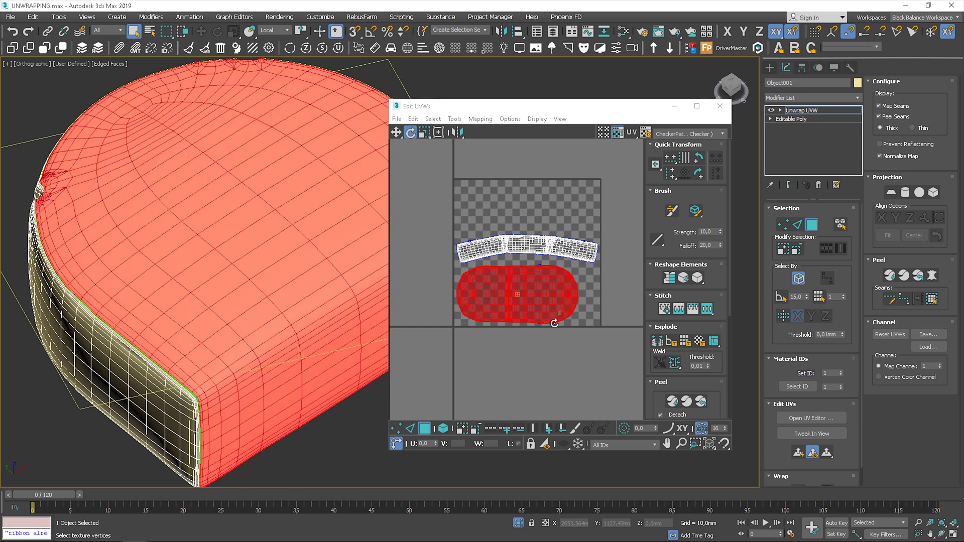
click(537, 331)
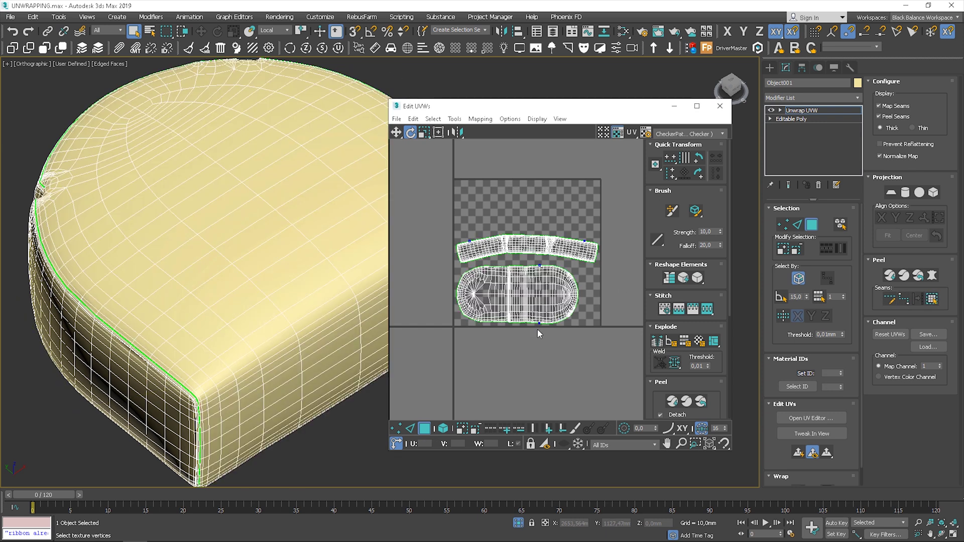
Step: Turn on element selection and move the cushion's large rounded UV island below the texture tile
click(443, 428)
click(528, 289)
drag(529, 288, 544, 275)
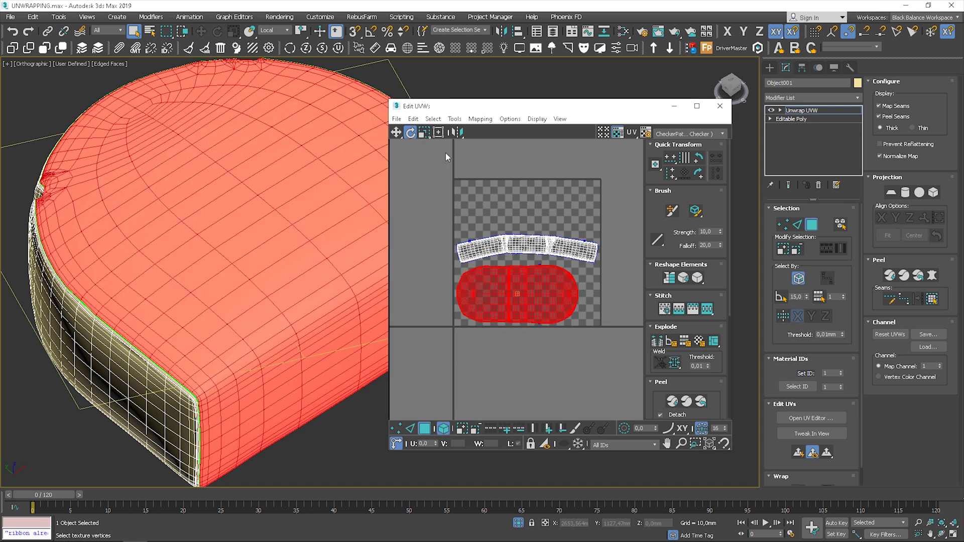
click(396, 133)
drag(527, 291, 532, 352)
Step: Relax the large rounded UV island by polygon angles with 100 iterations and an amount of 1.0
click(455, 119)
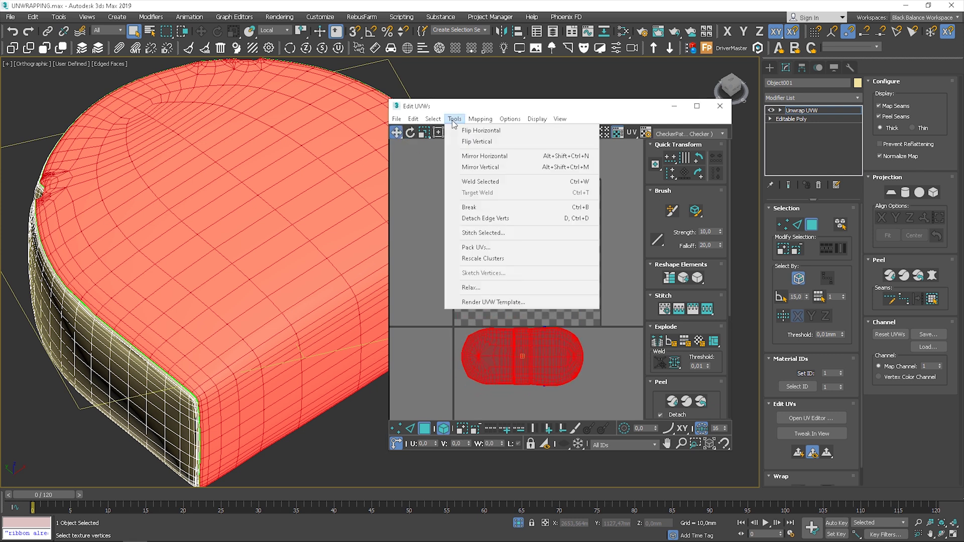
click(491, 288)
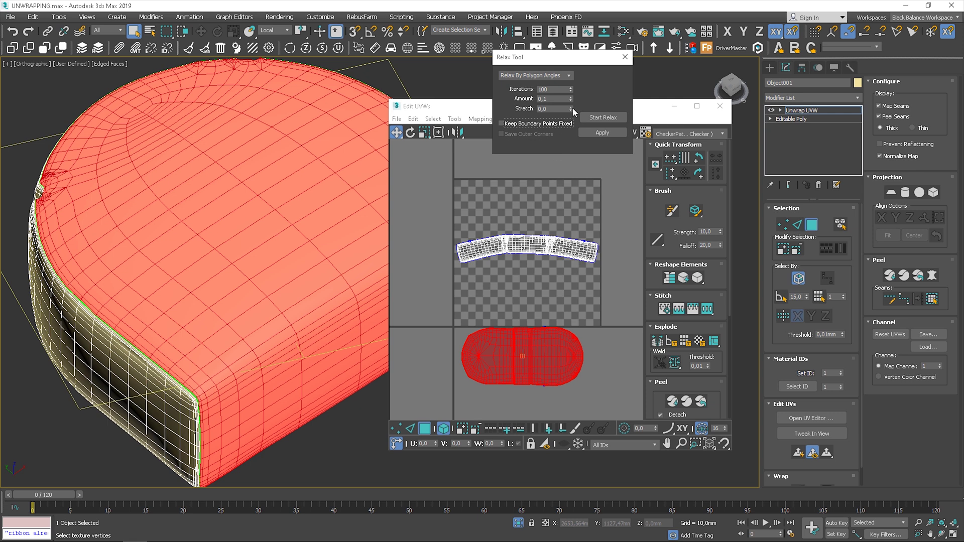
click(605, 118)
drag(571, 98, 560, 10)
click(606, 119)
Step: Apply Quick Peel to the large rounded UV island and run the relaxation on it again
click(672, 402)
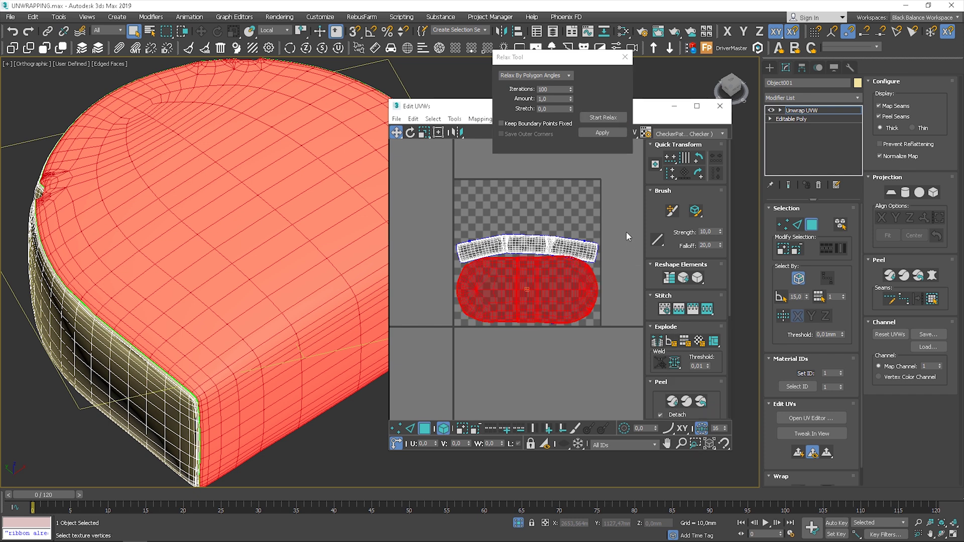
click(599, 117)
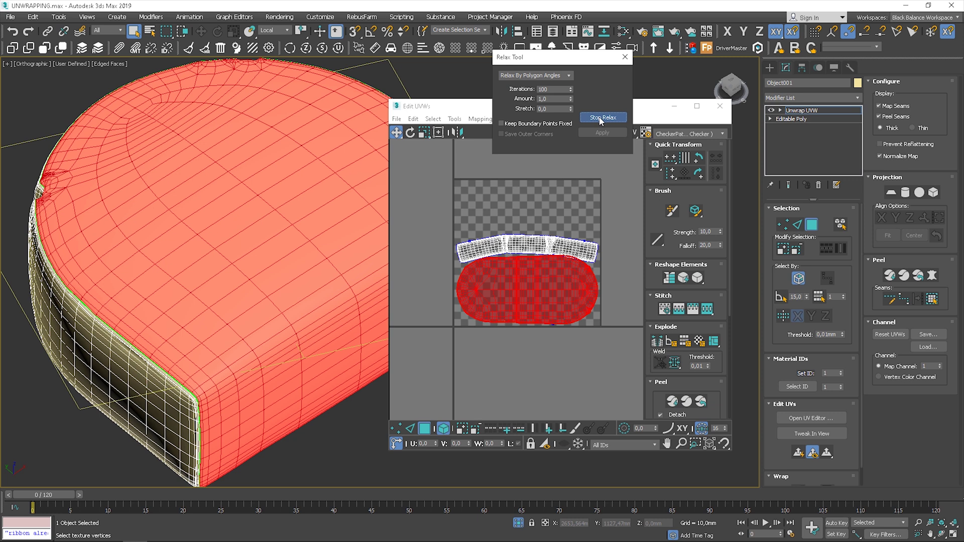
click(602, 117)
Step: Pack the UV islands into the texture tile with Rescale on, and relax the curved side strip by polygon angles
scroll(710, 254, down, 5)
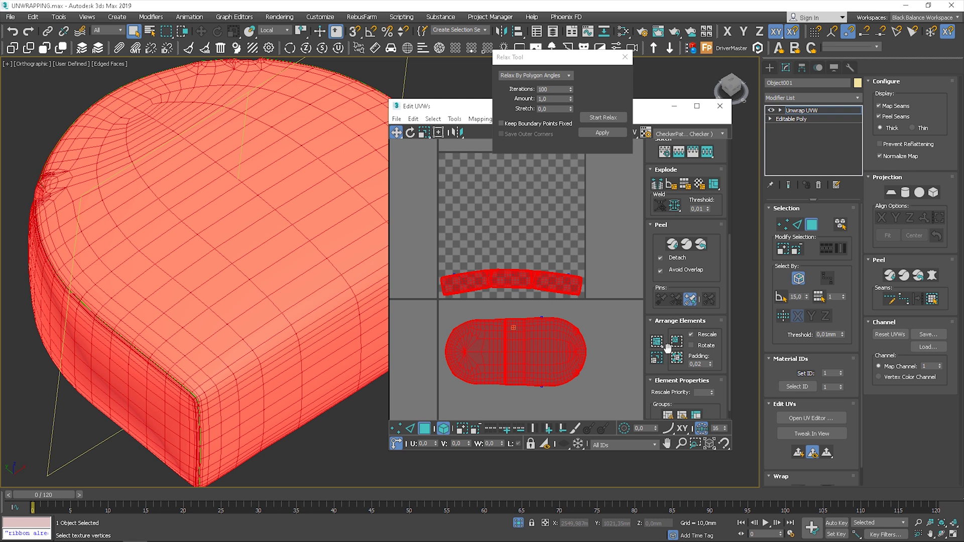
click(657, 342)
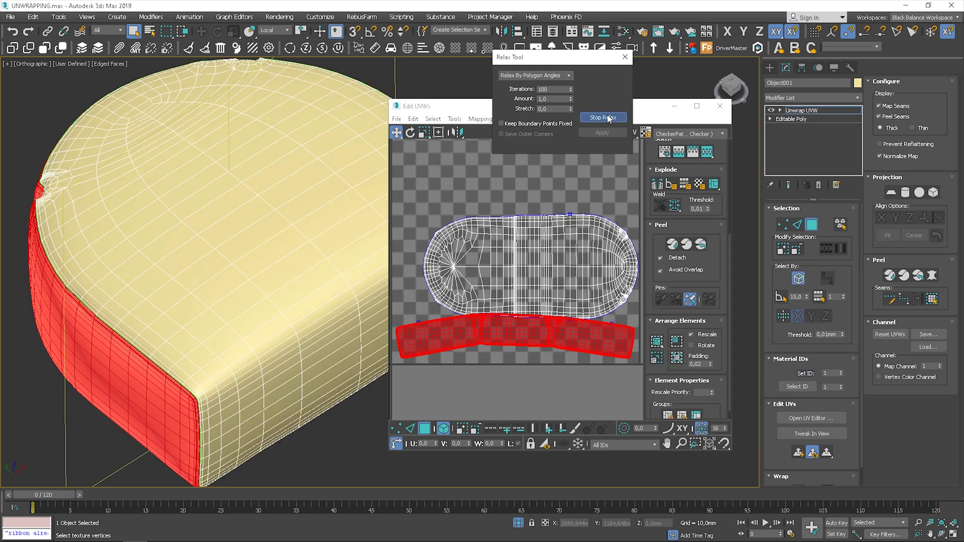
click(603, 118)
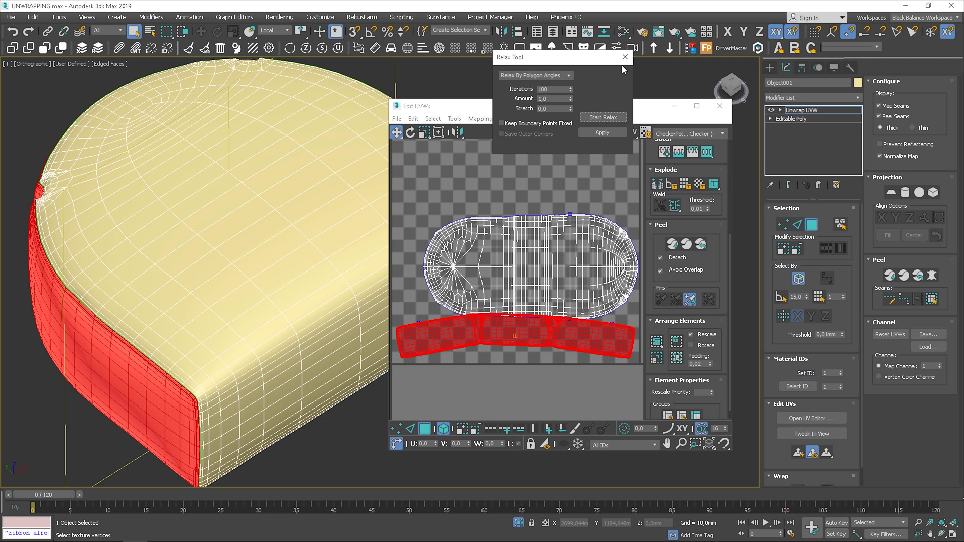
click(625, 57)
Step: Display the UV_Checker.png texture on the cushion and hide the edge overlay to inspect the mapping
click(683, 132)
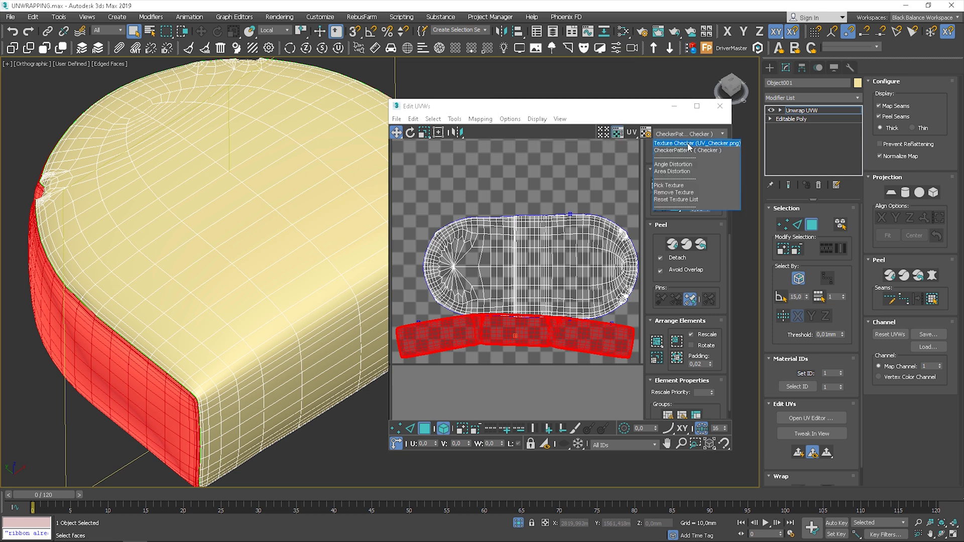
click(689, 143)
alt+middle_drag(209, 337, 271, 309)
key(F3)
key(F3)
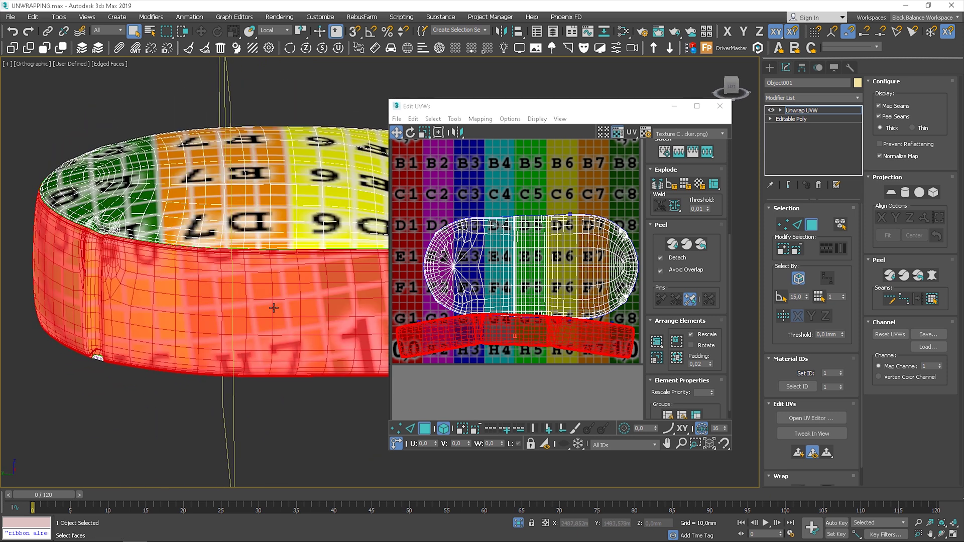
key(F4)
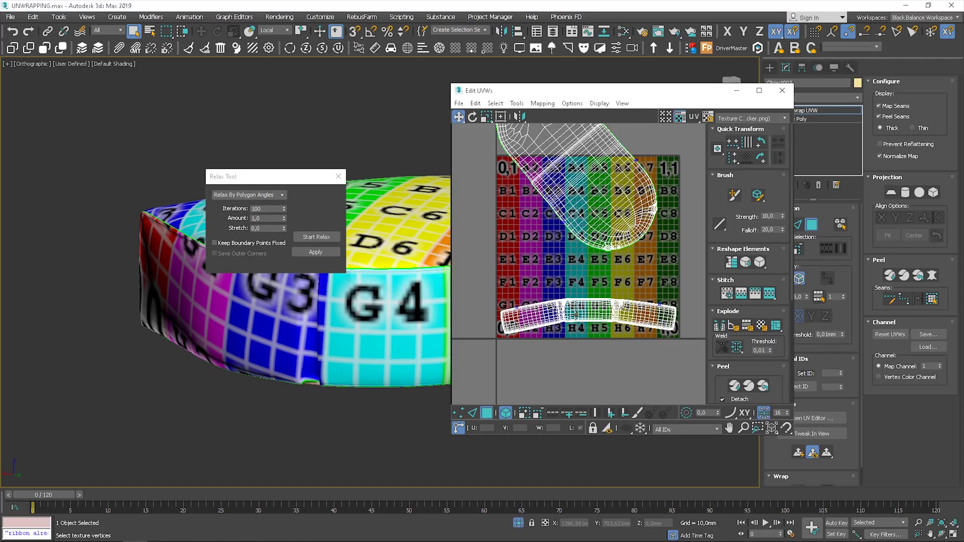
Step: Relax the curved side strip of the UV layout by edge angles with 100 iterations and an amount of 1.0
click(578, 308)
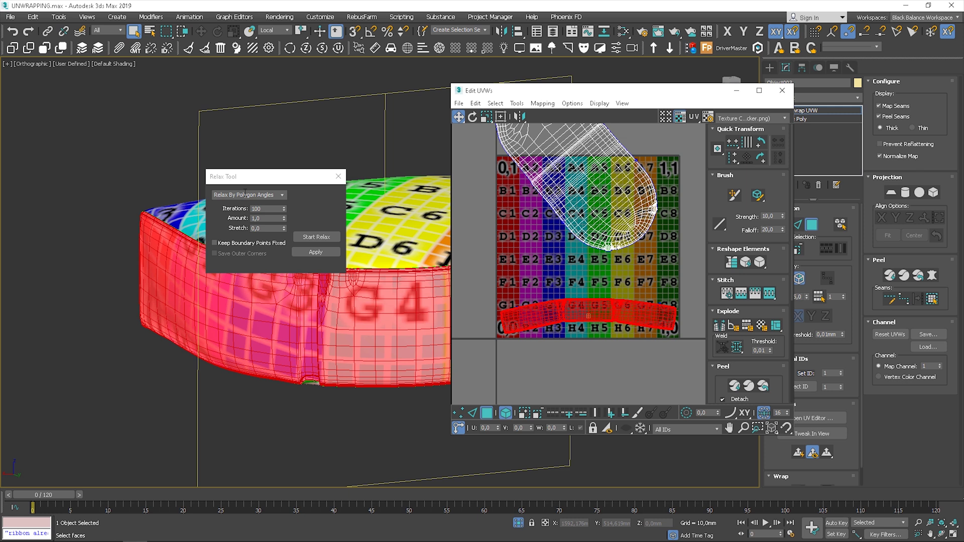
click(245, 194)
click(284, 197)
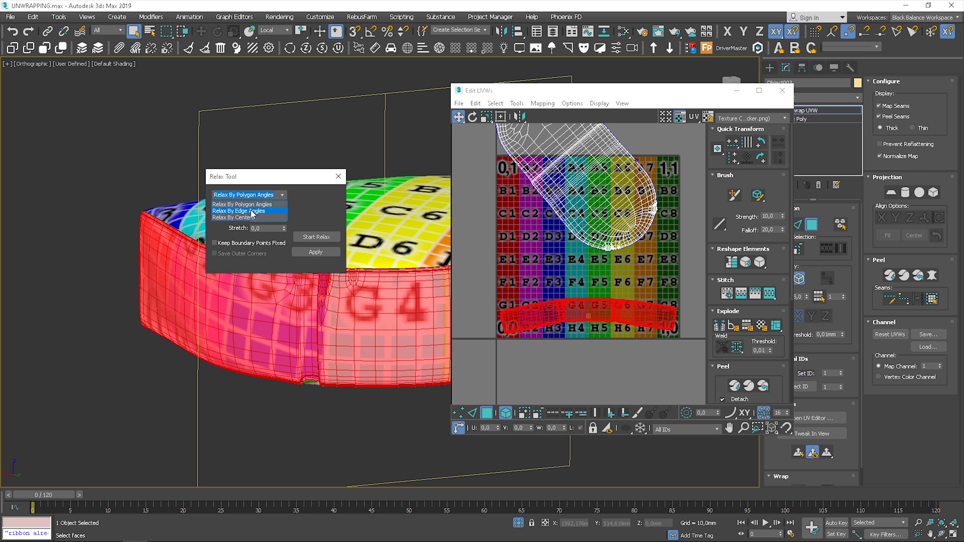
click(252, 211)
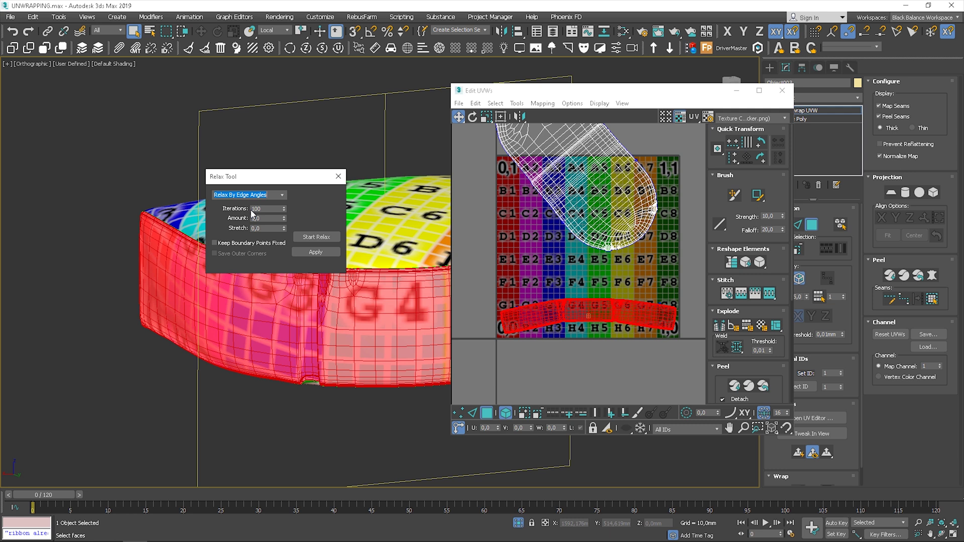
click(324, 240)
scroll(539, 312, up, 3)
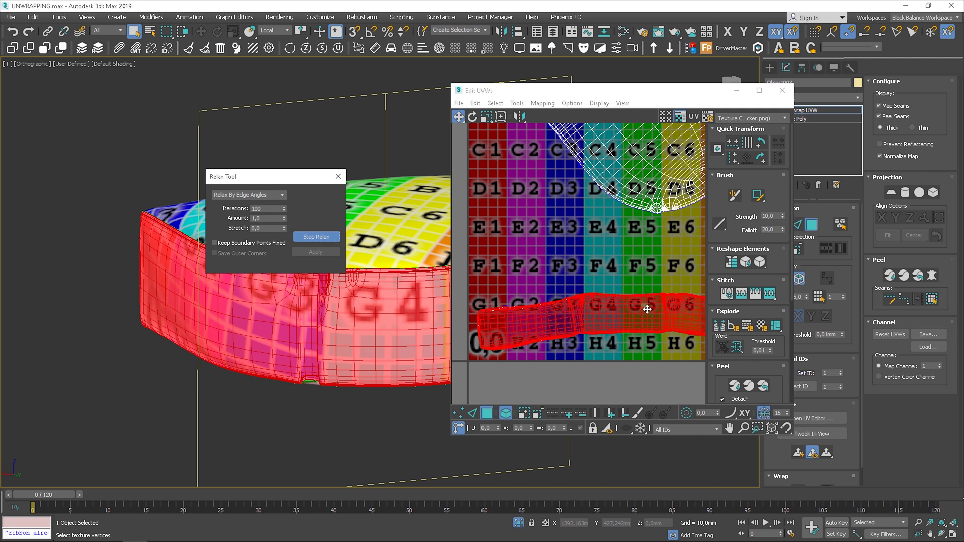
scroll(638, 306, down, 3)
middle_drag(626, 329, 604, 332)
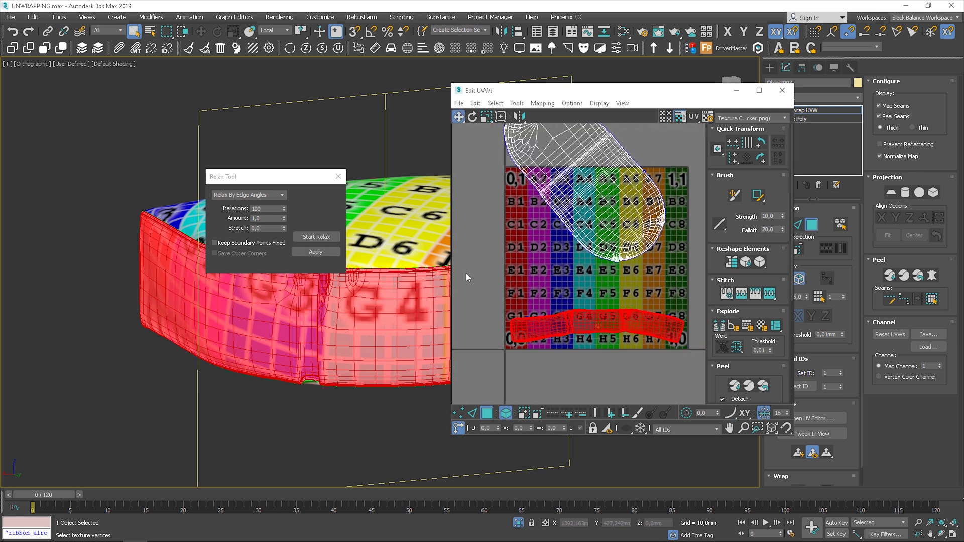
Step: Relax the side strip by polygon angles, alternating with edge angles and finishing with polygon angles
click(269, 196)
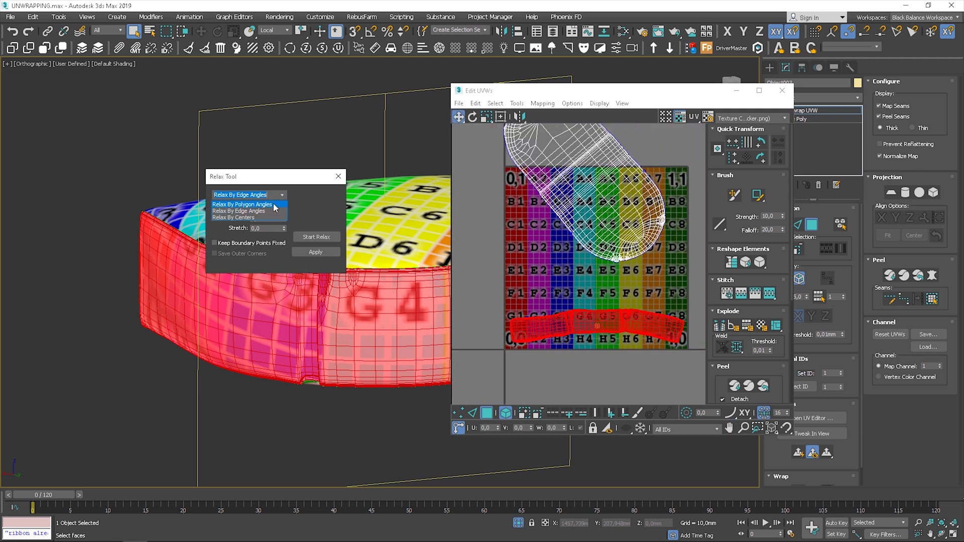
click(261, 201)
click(312, 238)
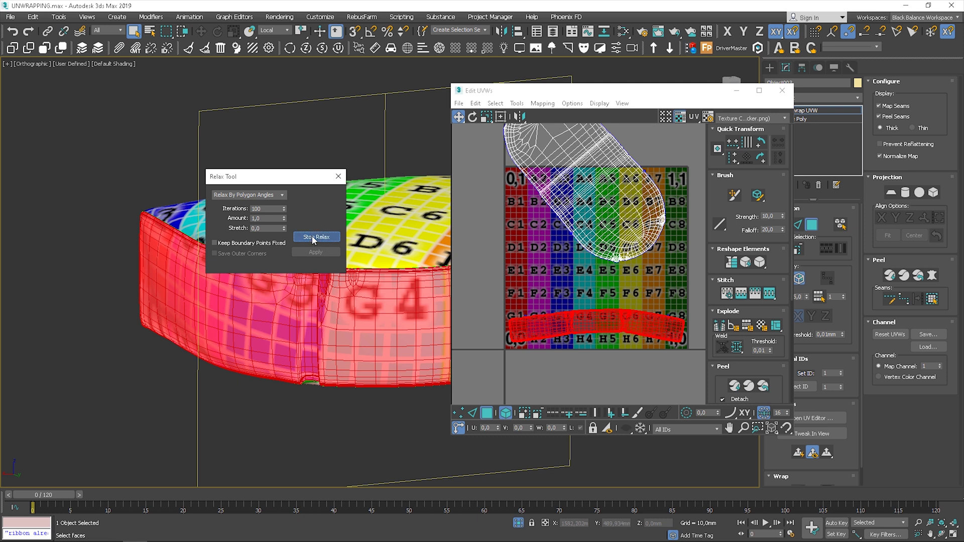
click(312, 238)
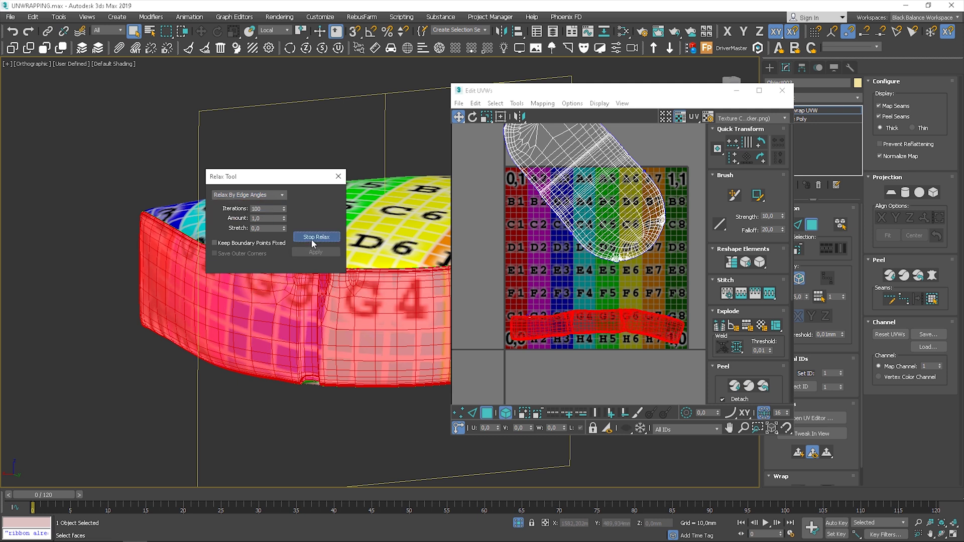
click(313, 238)
click(281, 195)
click(275, 202)
click(320, 238)
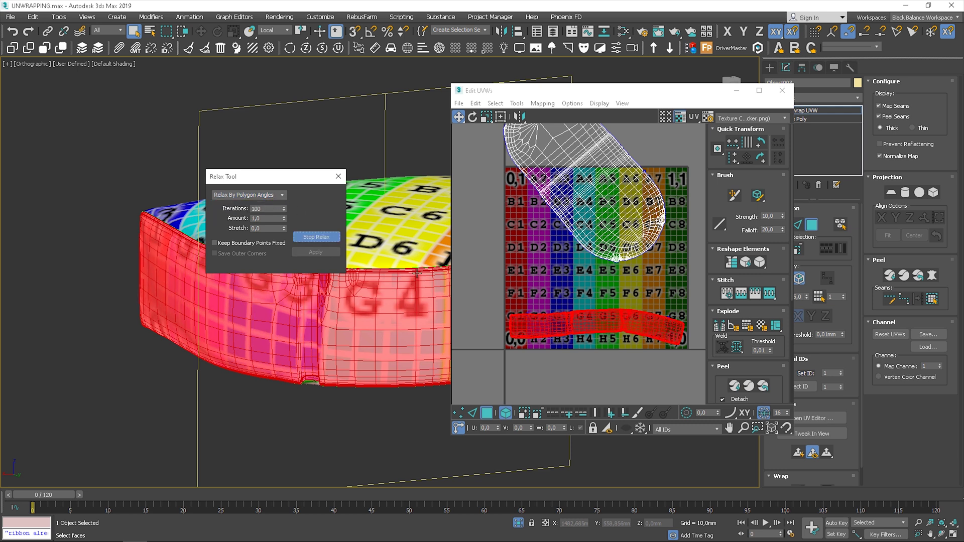
click(325, 238)
Step: Relax the side strip by edge angles again, set the method back to polygon angles, and inspect the checker along the cushion's side
drag(301, 177, 375, 93)
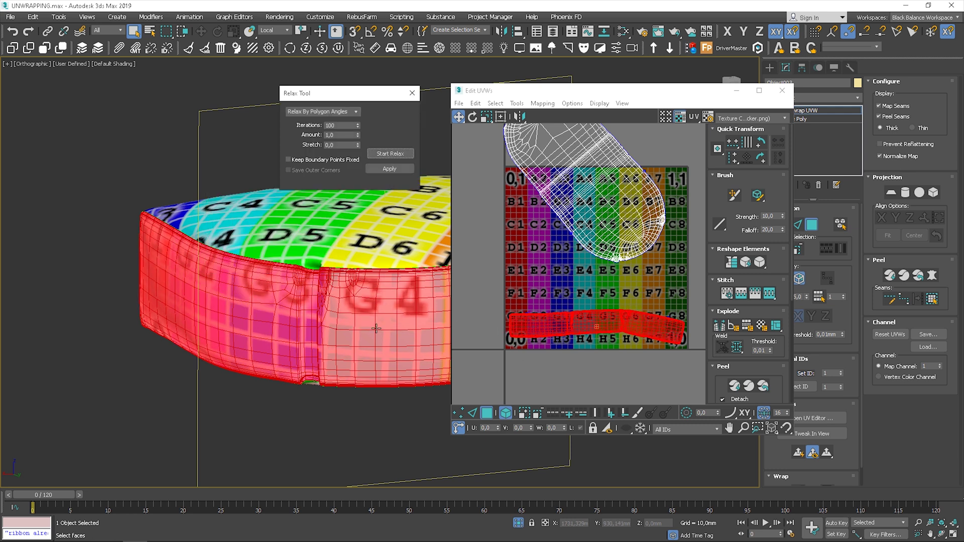
alt+middle_drag(301, 329, 349, 318)
alt+middle_drag(396, 295, 244, 299)
click(321, 112)
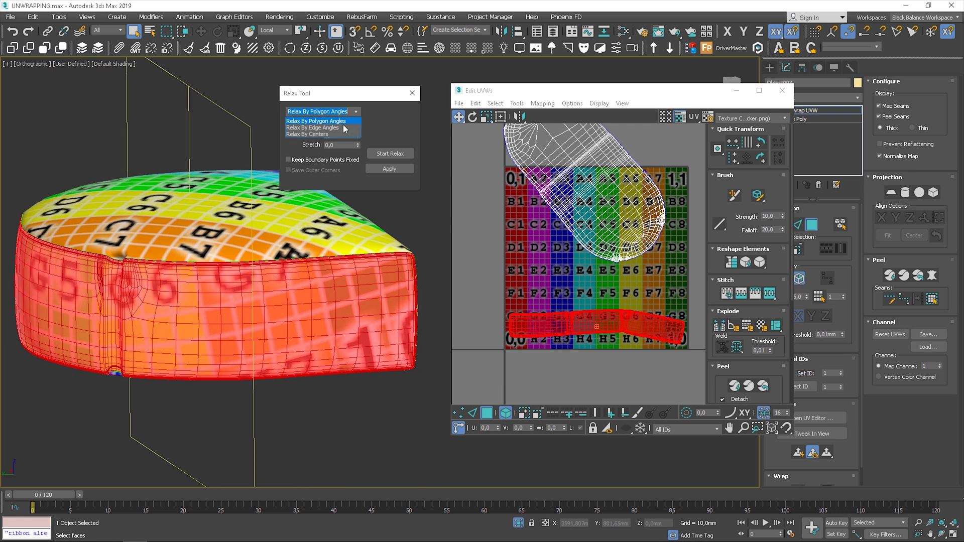
click(316, 125)
click(390, 153)
click(383, 153)
click(321, 112)
click(317, 119)
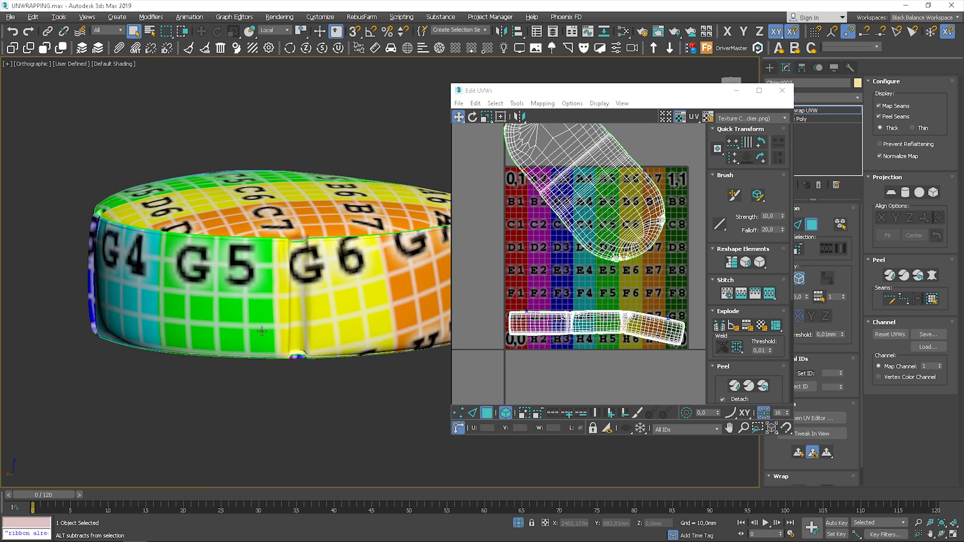
alt+middle_drag(263, 330, 221, 336)
middle_drag(309, 341, 281, 335)
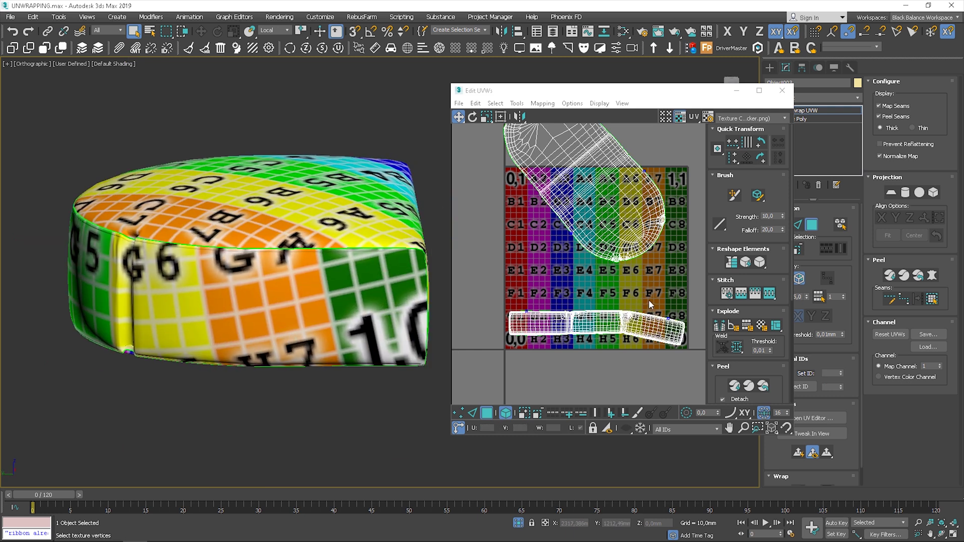
Step: Straighten the side strip by rotating the vertices of its bent end upward, using soft selection with a falloff of about 1258
scroll(653, 302, up, 4)
drag(451, 351, 224, 354)
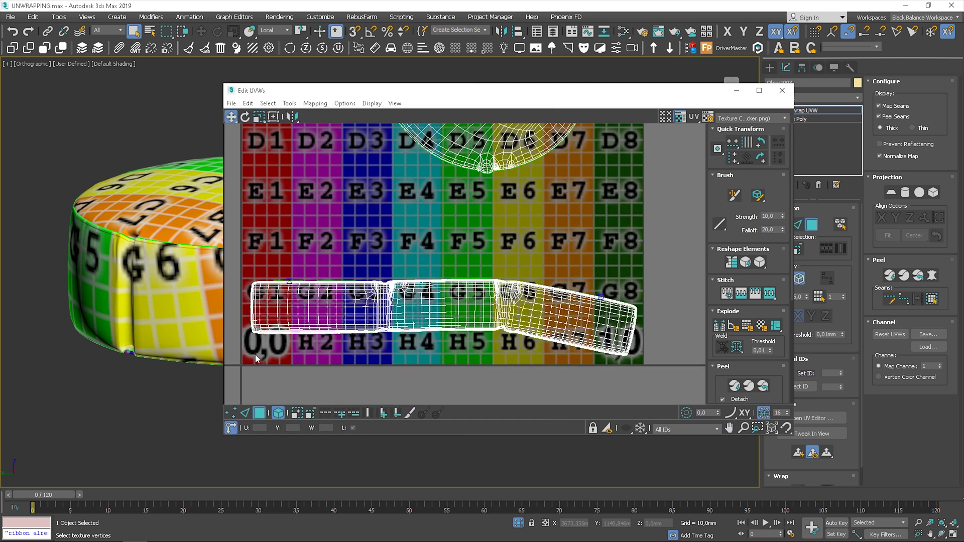
click(233, 413)
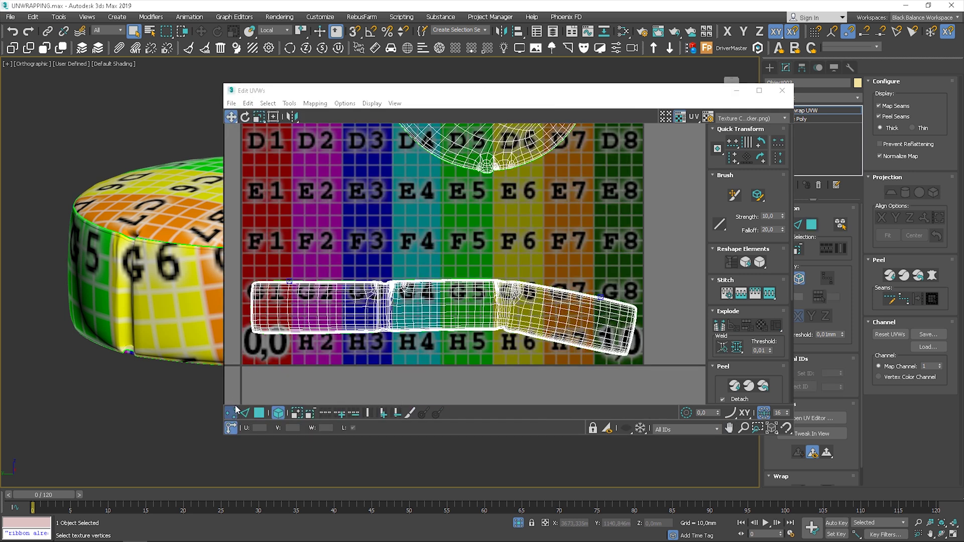
click(278, 413)
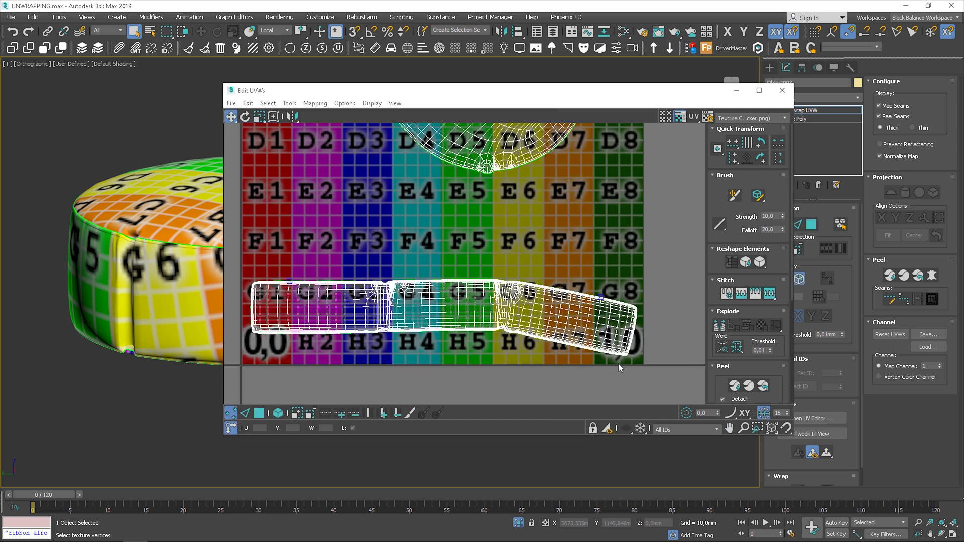
drag(618, 364, 679, 289)
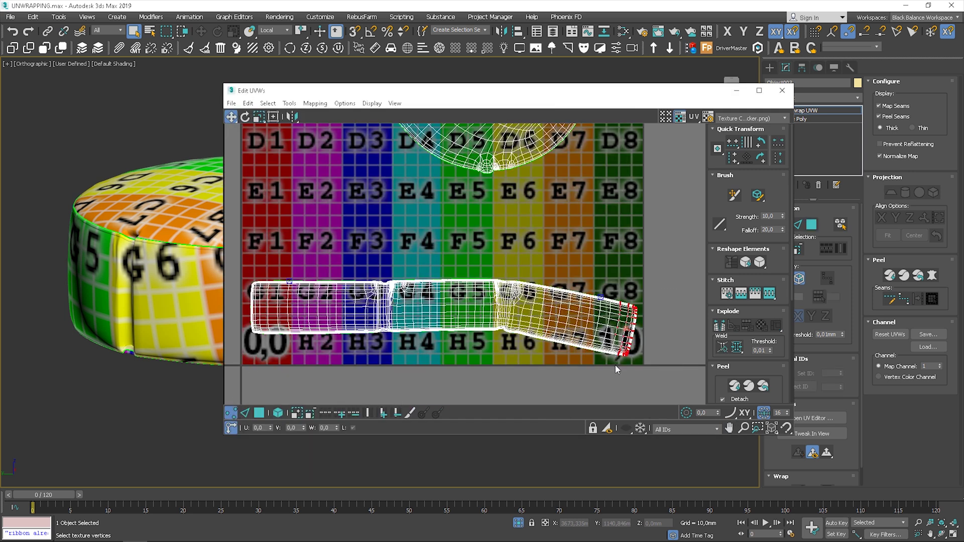
click(687, 412)
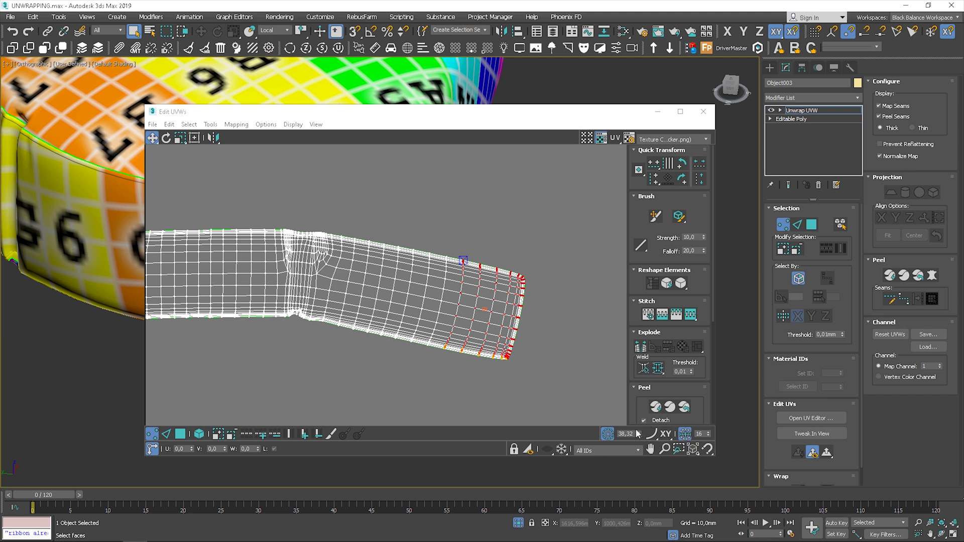
drag(639, 436, 444, 446)
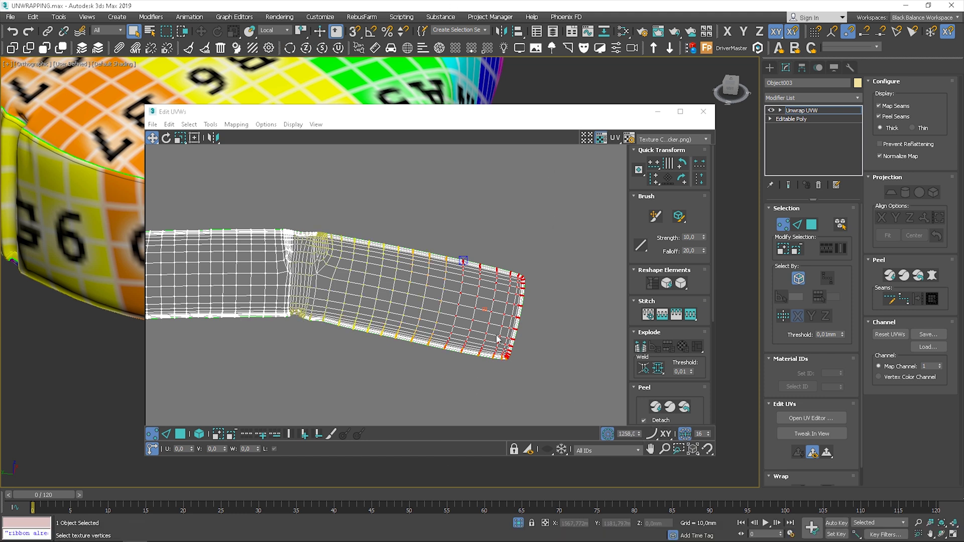
key(e)
drag(520, 296, 536, 245)
key(w)
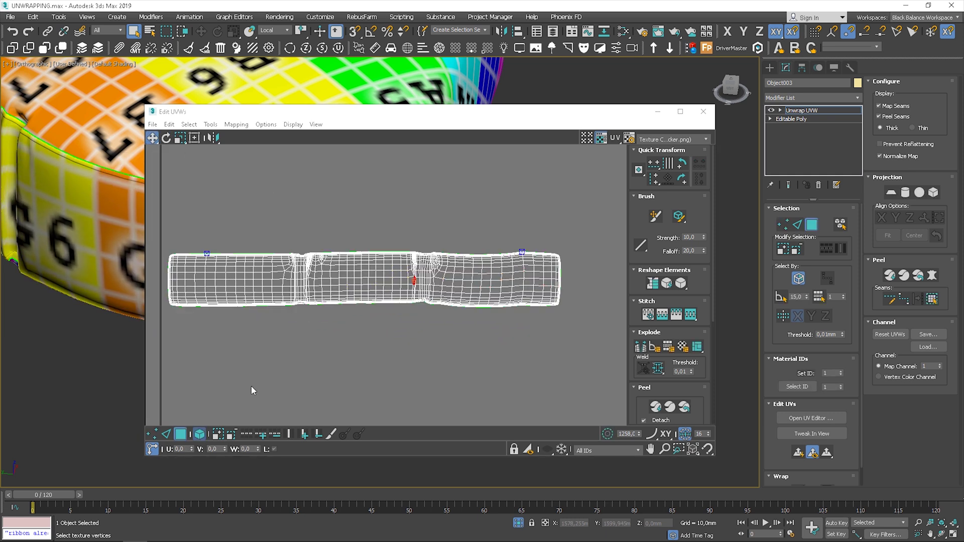
Step: Select the whole side strip and relax it by polygon angles with 100 iterations and an amount of 1.0
click(199, 434)
click(391, 254)
click(210, 125)
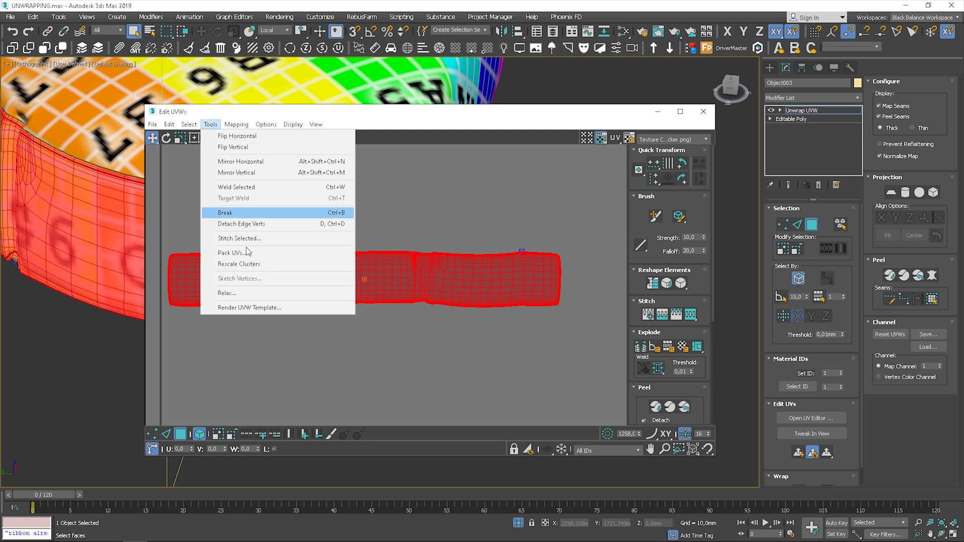
click(246, 292)
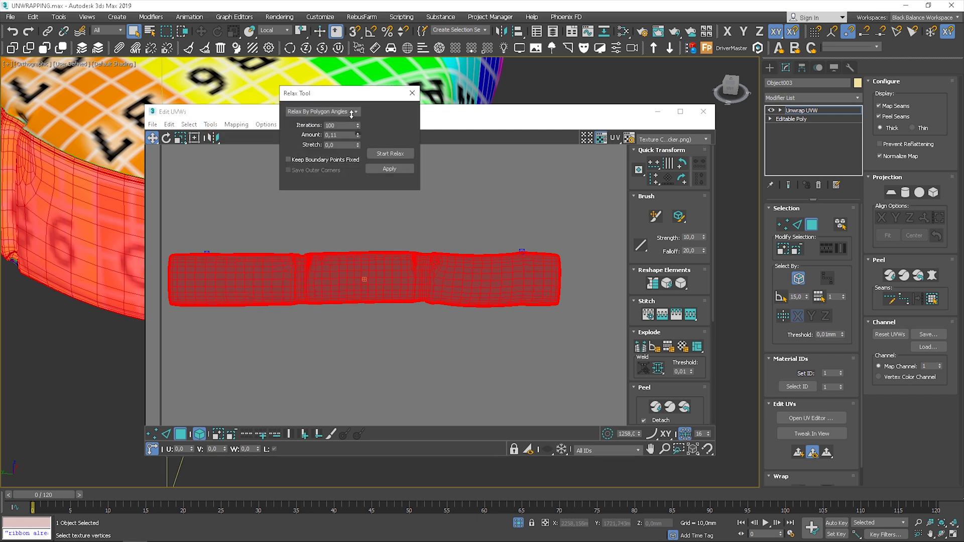
click(390, 153)
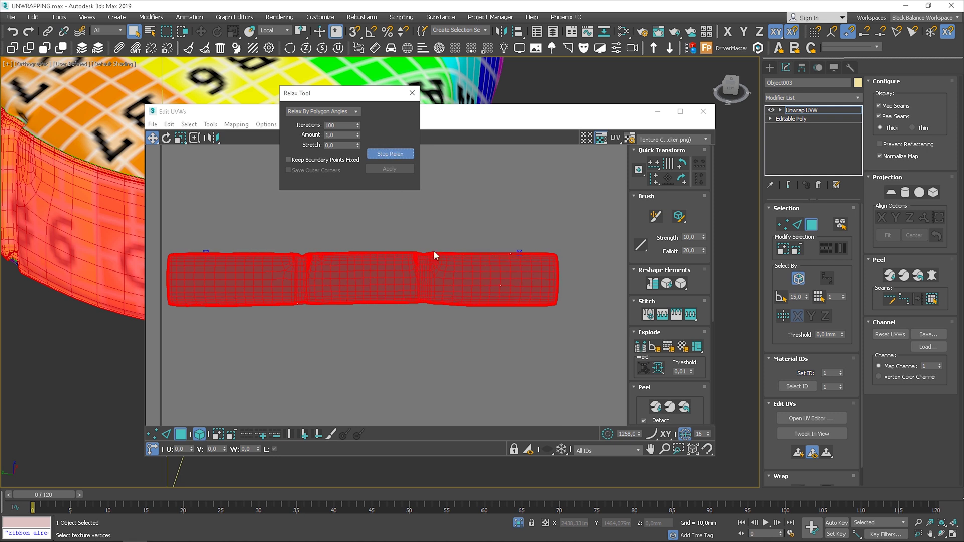
click(390, 153)
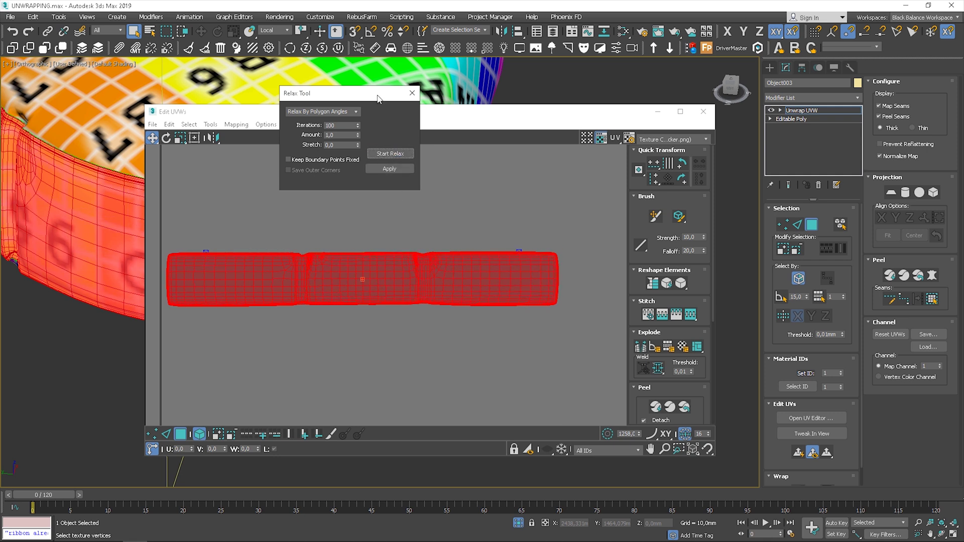
Step: Pack both cushion UV islands into the texture tile with Rescale on, Rotate off and a padding of 0.02
drag(377, 95, 820, 94)
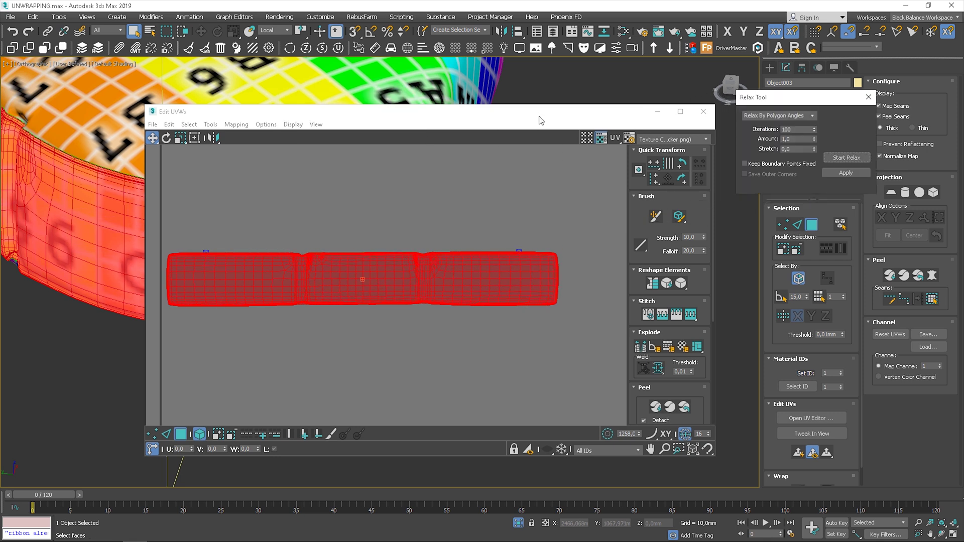
drag(539, 117, 785, 109)
alt+middle_drag(354, 227, 394, 348)
click(455, 342)
alt+middle_drag(197, 249, 250, 288)
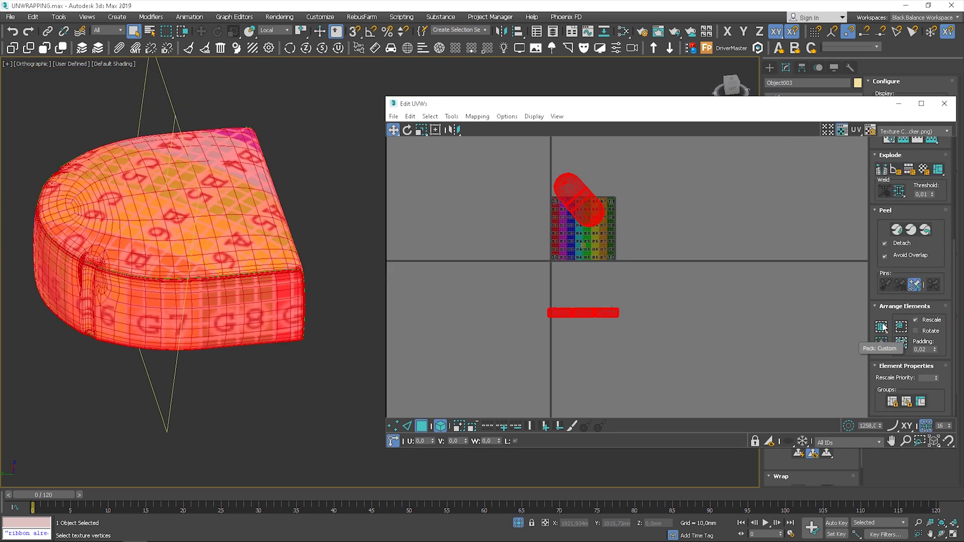
click(881, 327)
click(628, 210)
scroll(575, 220, up, 1)
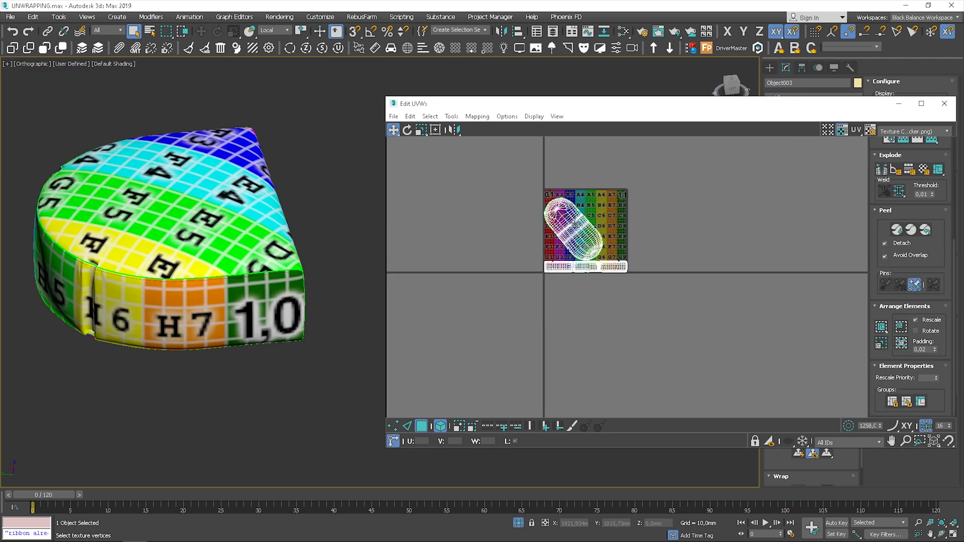
Step: Rotate the rounded UV island about 50° so it lies horizontally, and place it inside the tile above the side strip
scroll(574, 223, up, 3)
click(561, 230)
drag(617, 267, 624, 223)
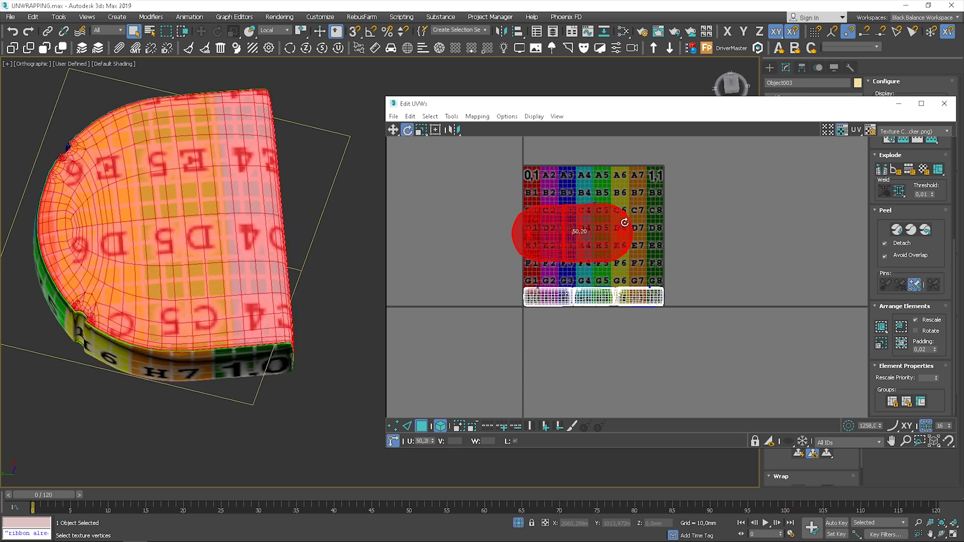
scroll(561, 236, up, 3)
drag(624, 222, 611, 255)
click(393, 130)
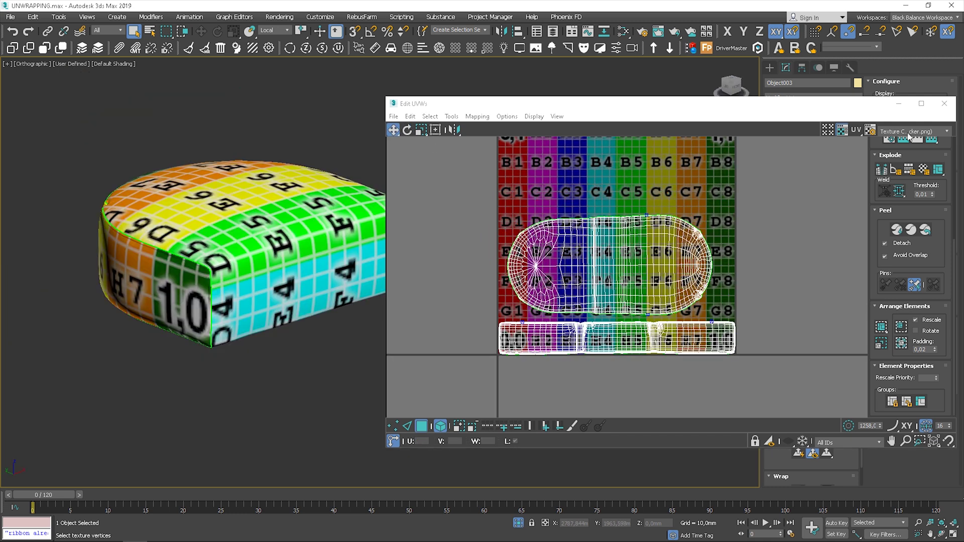
Step: Change the texture displayed in the UV editor and leave face selection on the cushion's Unwrap UVW modifier
click(908, 132)
click(904, 147)
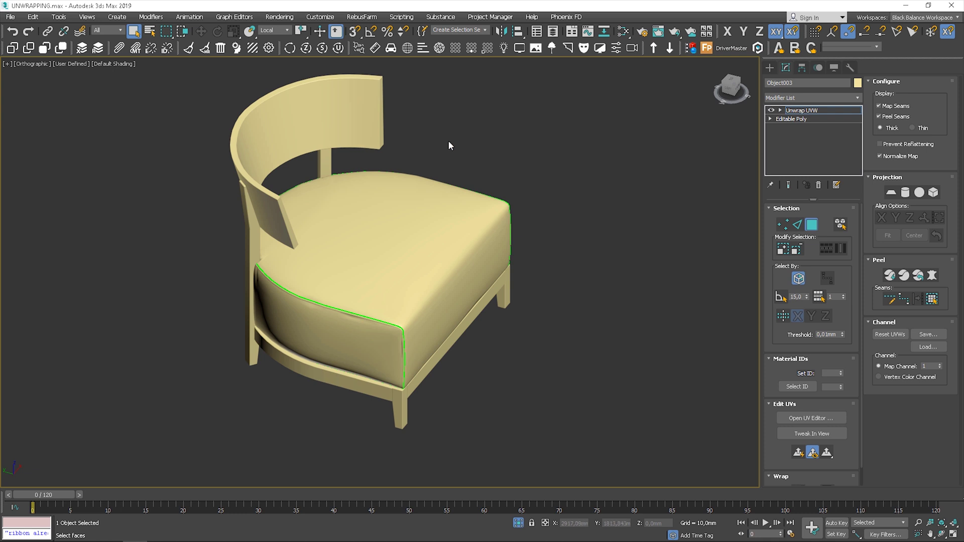
click(812, 225)
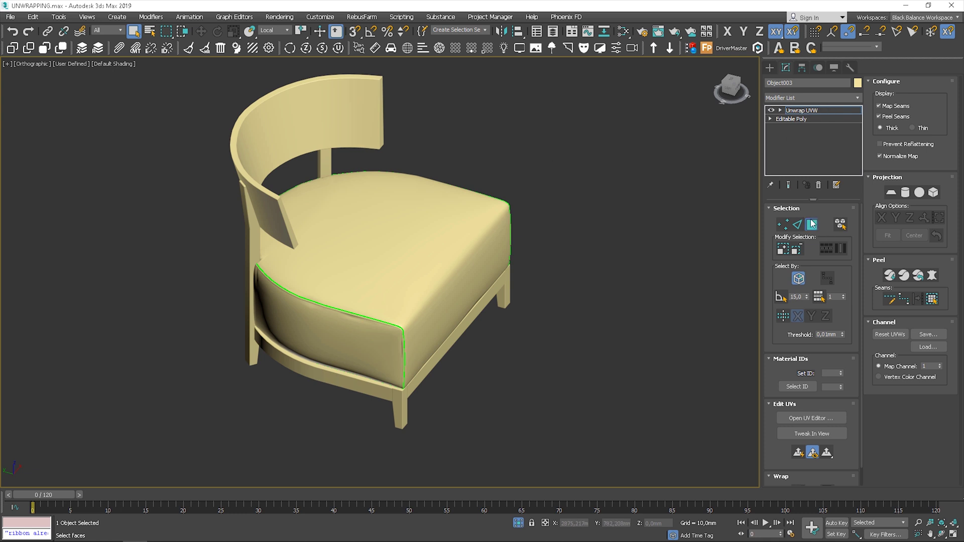
click(621, 172)
Step: Detach the curved backrest element from the chair frame as a separate object and isolate it
click(309, 108)
click(320, 114)
alt+middle_drag(321, 115, 359, 165)
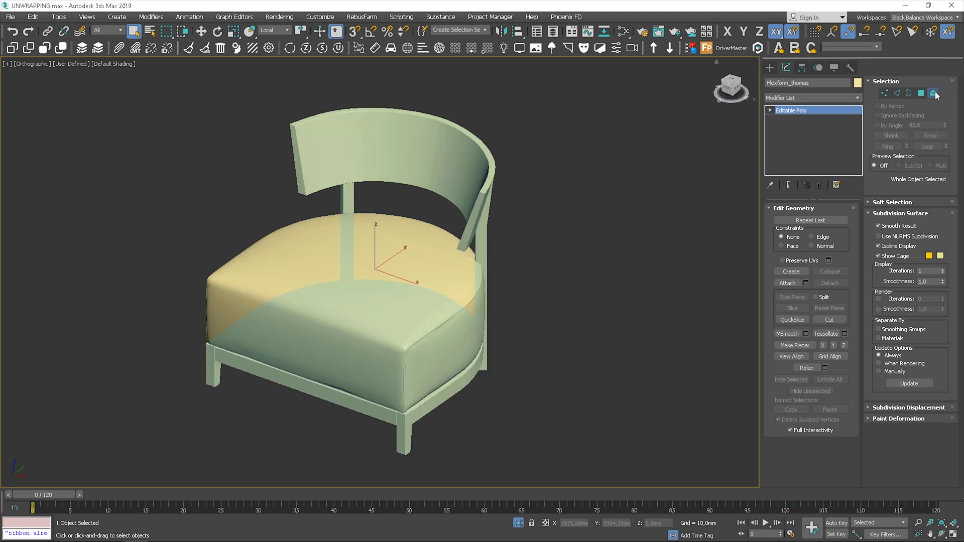
click(933, 93)
click(476, 159)
click(831, 334)
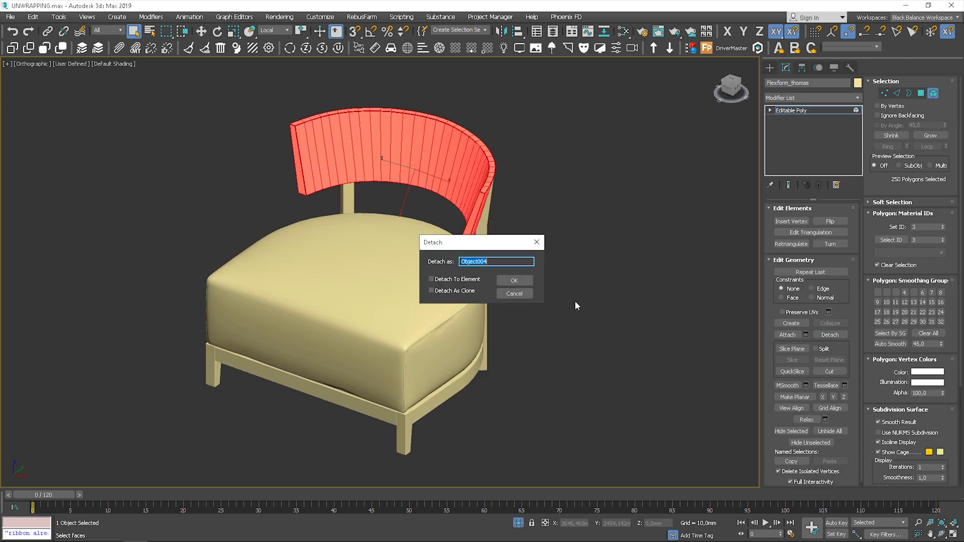
click(513, 281)
key(alt+q)
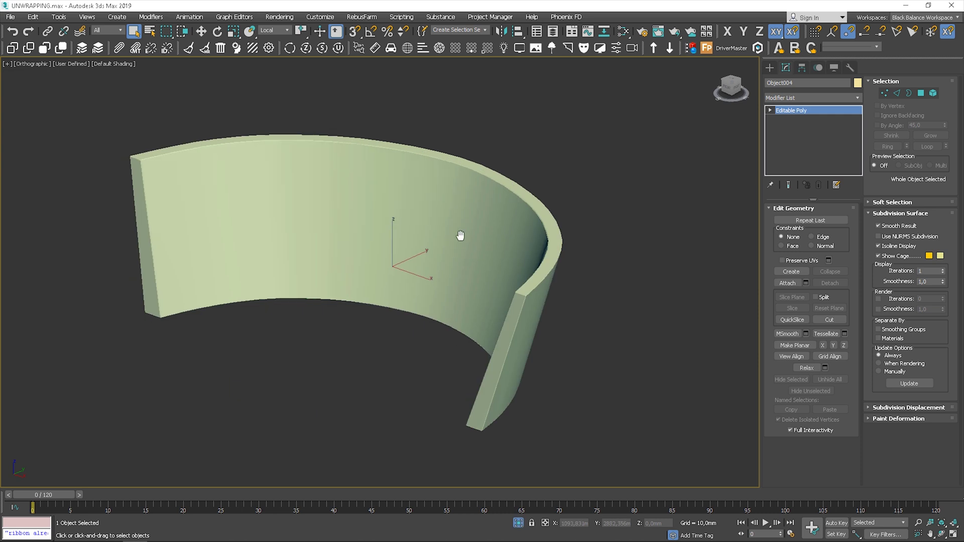
Step: Apply an Unwrap UVW modifier to the isolated backrest
click(845, 96)
key(u)
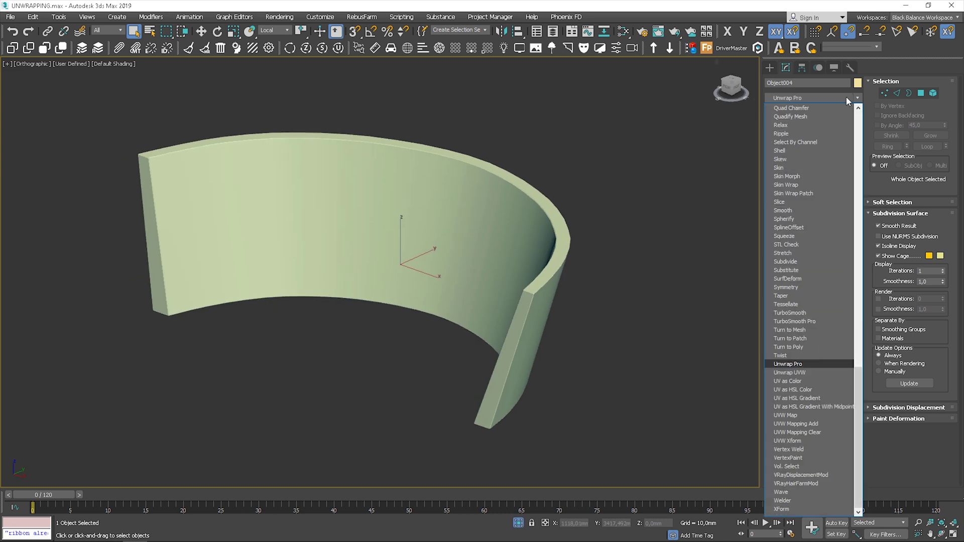
click(818, 372)
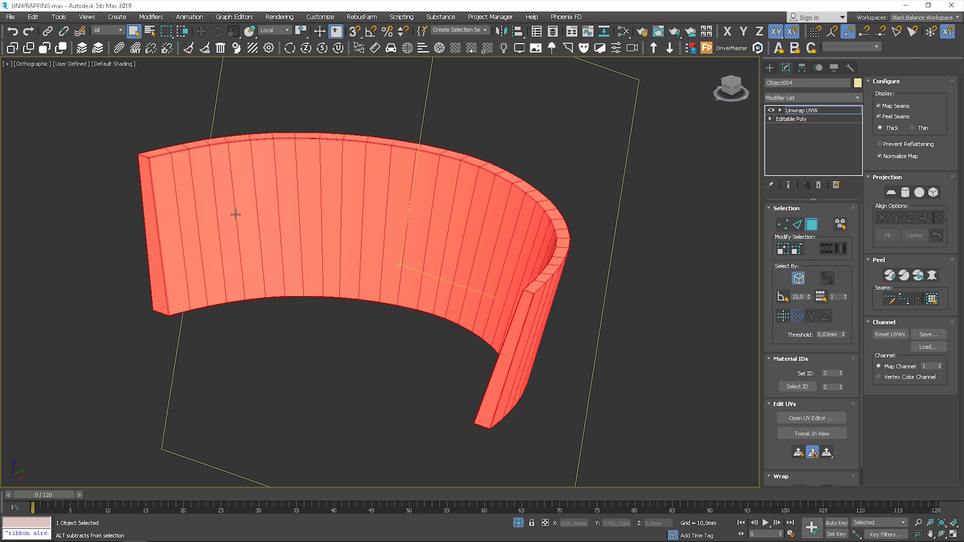
Step: Examine the backrest's inner, outer, rim and end faces to decide where its UV seams should run
alt+middle_drag(236, 211, 291, 209)
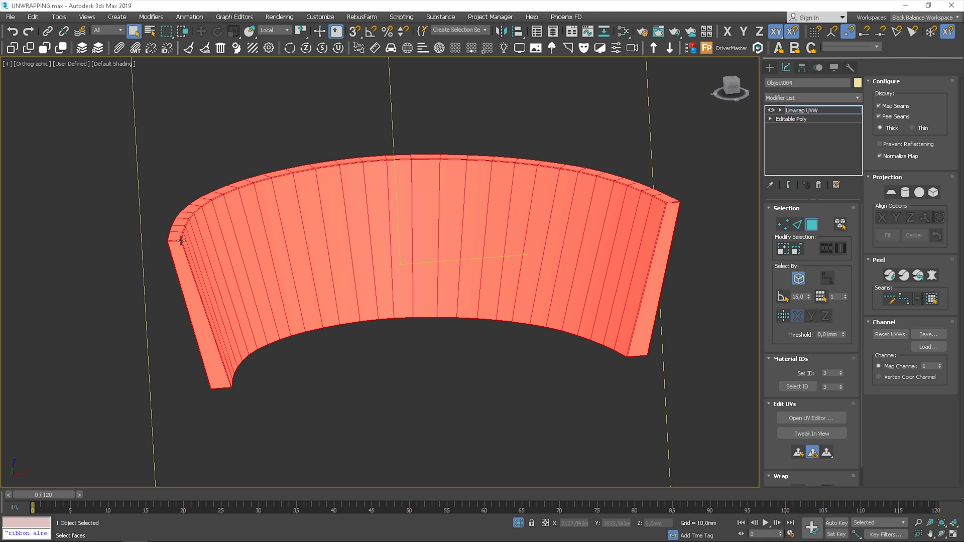
alt+middle_drag(189, 243, 380, 240)
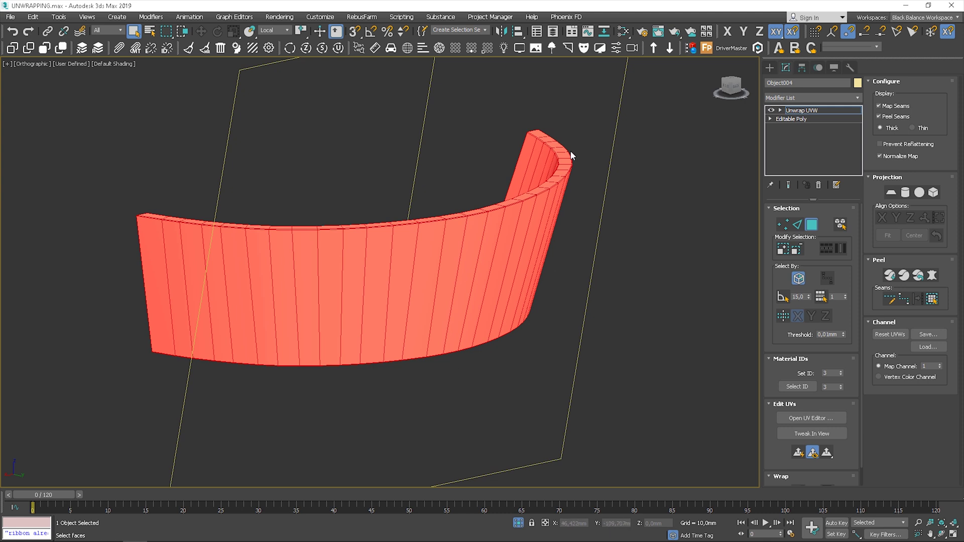
alt+middle_drag(140, 328, 136, 270)
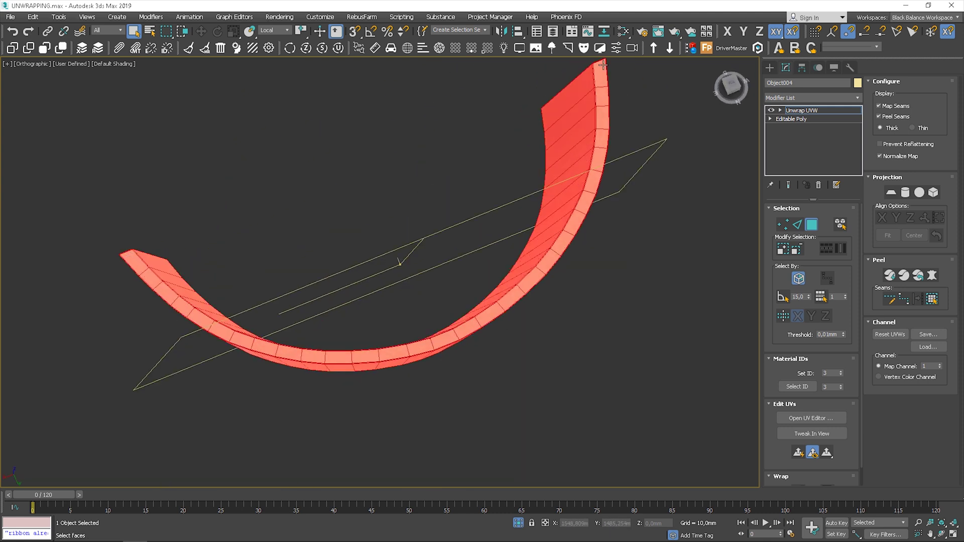
alt+middle_drag(370, 429, 374, 314)
scroll(179, 317, up, 3)
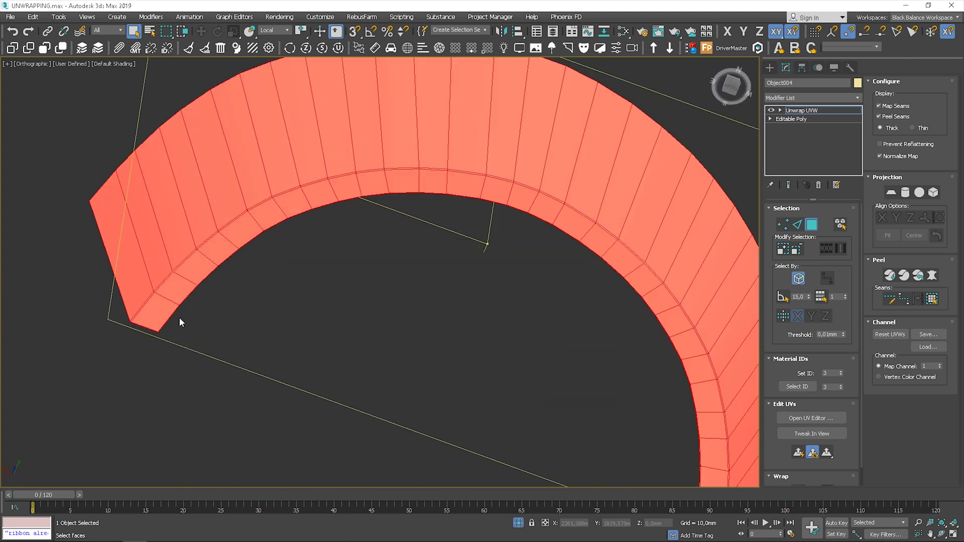
scroll(707, 388, down, 3)
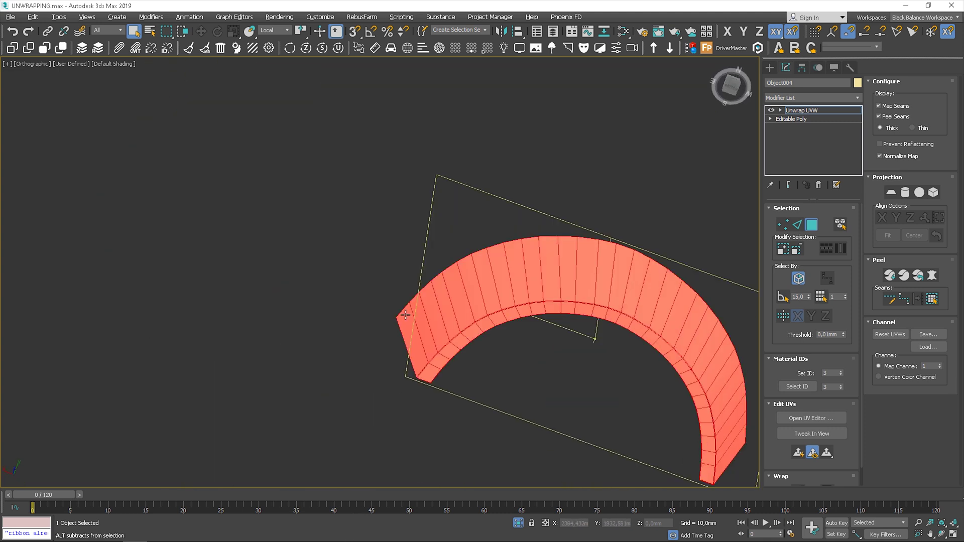
alt+middle_drag(402, 314, 547, 375)
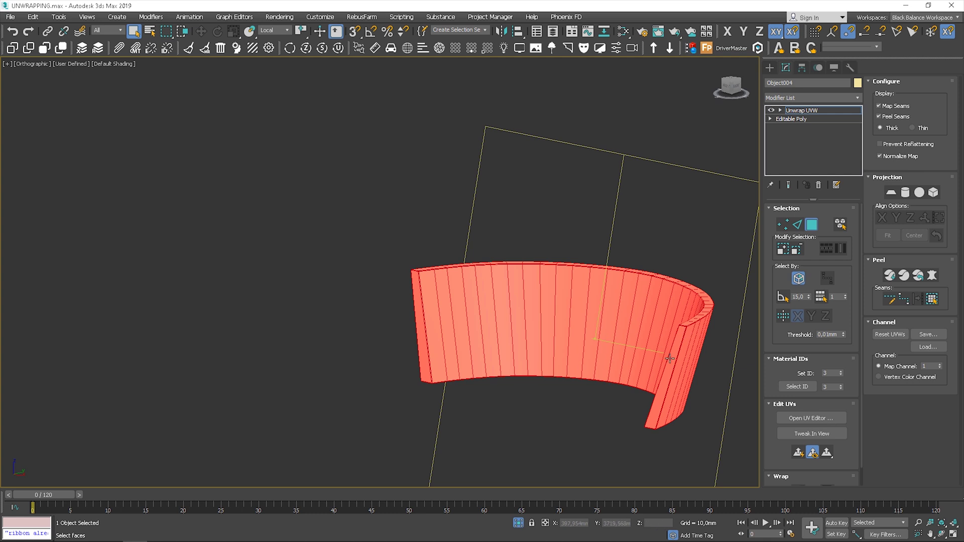
middle_drag(522, 336, 349, 309)
Step: Select the full edge loop along the inner upper rim of the backrest and convert it to a seam
key(2)
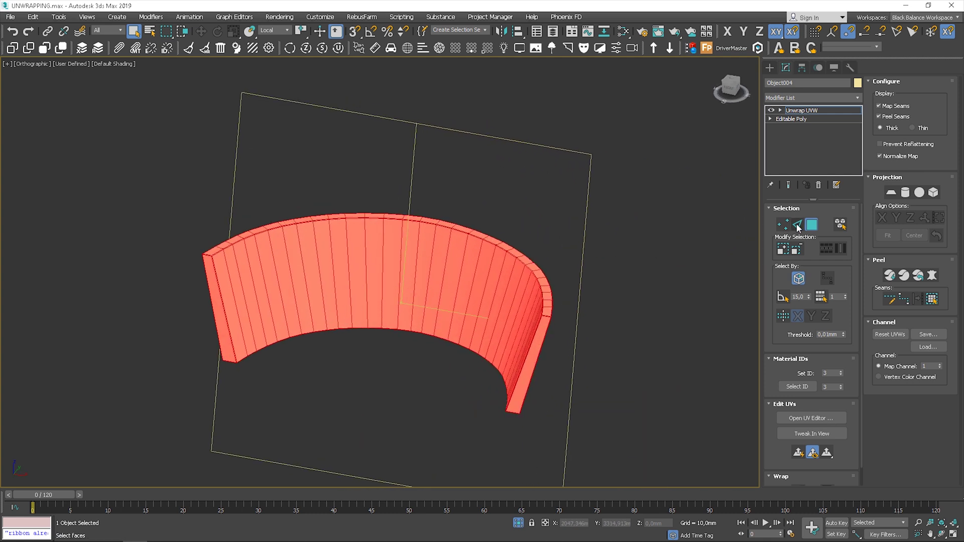
scroll(200, 241, up, 5)
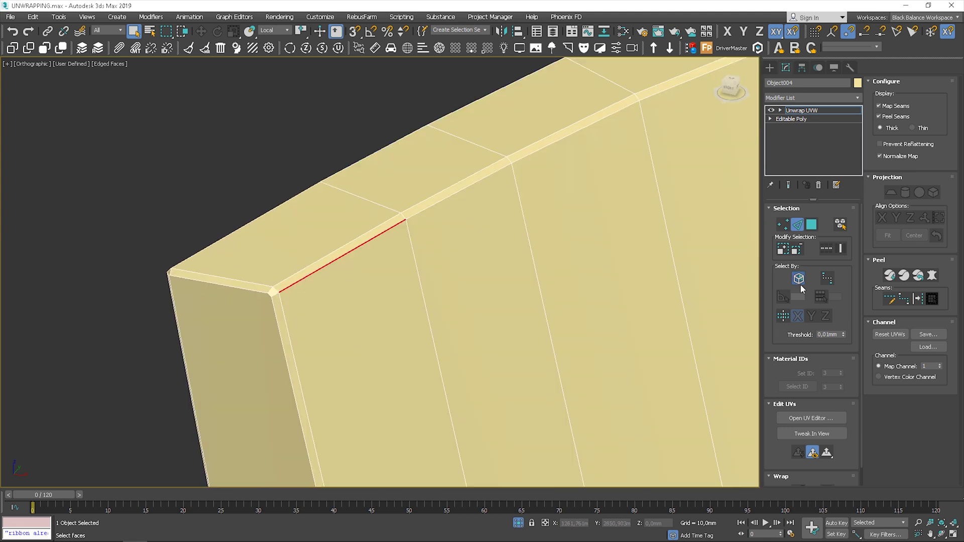
click(821, 249)
scroll(574, 219, down, 6)
middle_drag(574, 219, 443, 211)
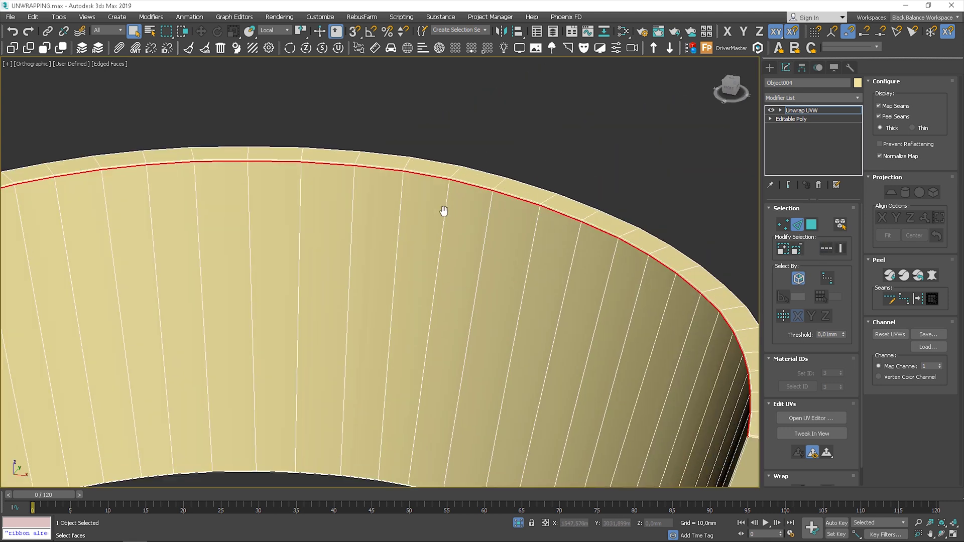
middle_drag(743, 401, 547, 289)
scroll(547, 289, up, 3)
click(917, 300)
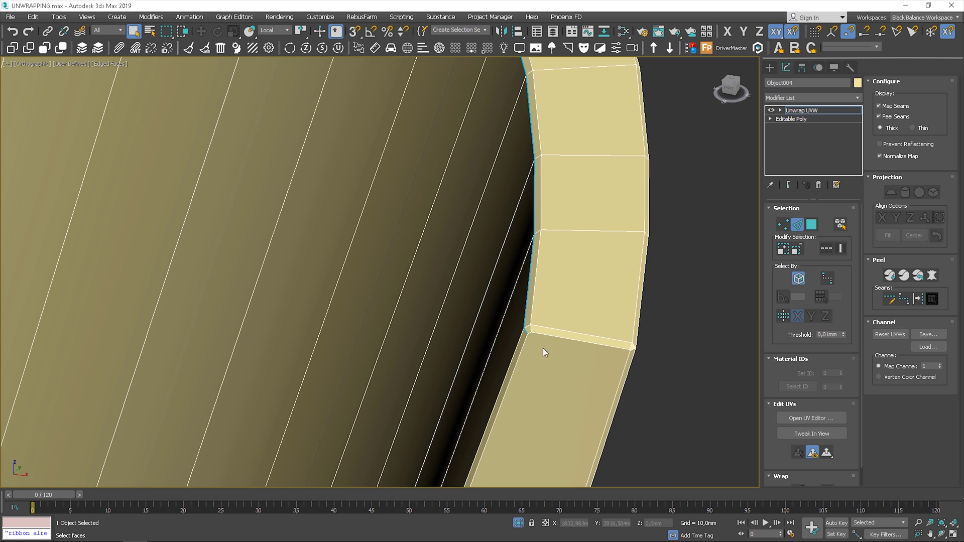
Step: Select the edge loop along the outer upper rim of the backrest and convert it to a seam
click(610, 315)
alt+middle_drag(555, 337, 317, 291)
click(826, 248)
click(917, 299)
Step: Select the border edges around one end face of the backrest and convert them to seams
scroll(316, 290, up, 5)
ctrl+click(525, 241)
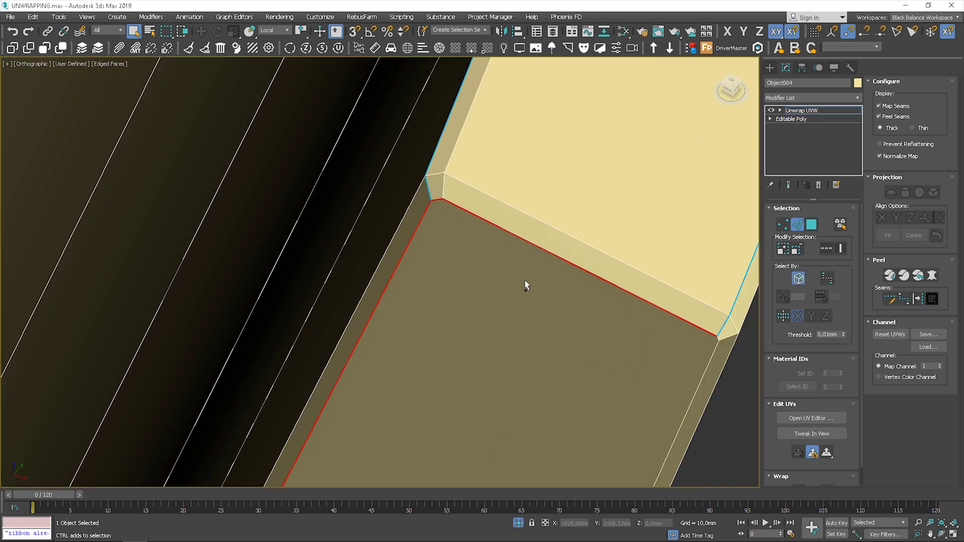
middle_drag(525, 281, 496, 150)
scroll(327, 414, up, 5)
ctrl+click(360, 410)
alt+middle_drag(495, 346, 381, 312)
scroll(327, 415, down, 6)
click(916, 300)
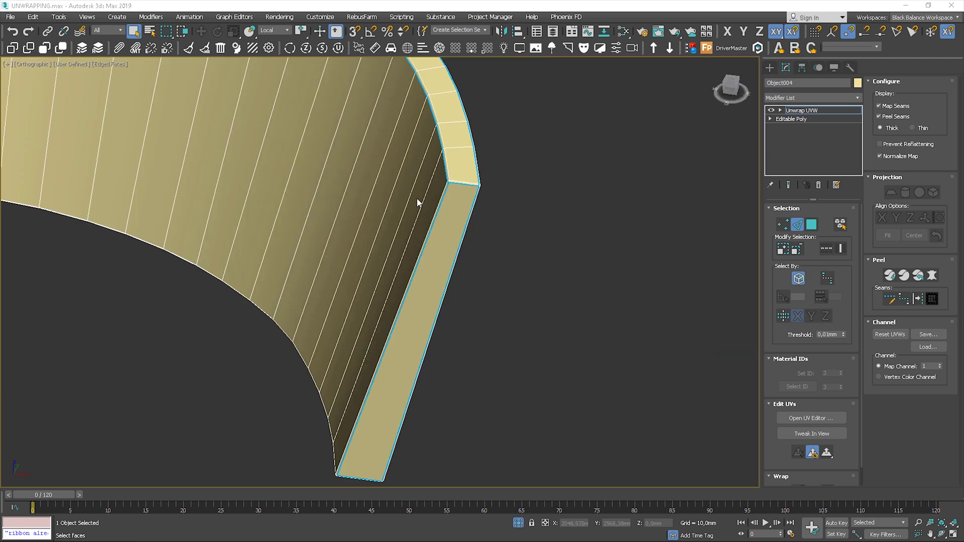
Step: Select the edge loop along the inner lower rim of the backrest and convert it to a seam
scroll(380, 327, up, 5)
alt+middle_drag(420, 202, 400, 330)
scroll(380, 326, down, 5)
scroll(400, 329, up, 5)
click(400, 329)
click(825, 248)
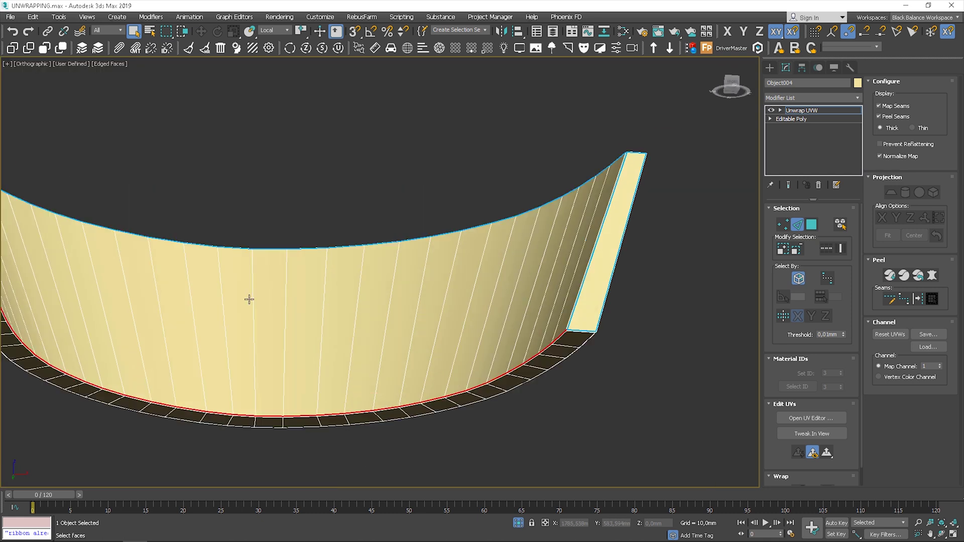
click(917, 300)
Step: Select the edge loop along the outer lower rim of the backrest and convert it to a seam
alt+middle_drag(311, 291, 481, 216)
scroll(487, 192, up, 8)
click(487, 211)
click(826, 248)
click(916, 300)
Step: Draw point-to-point seams along the top edge and one long side of the backrest's other end face
alt+middle_drag(527, 291, 562, 231)
click(903, 299)
scroll(165, 106, up, 5)
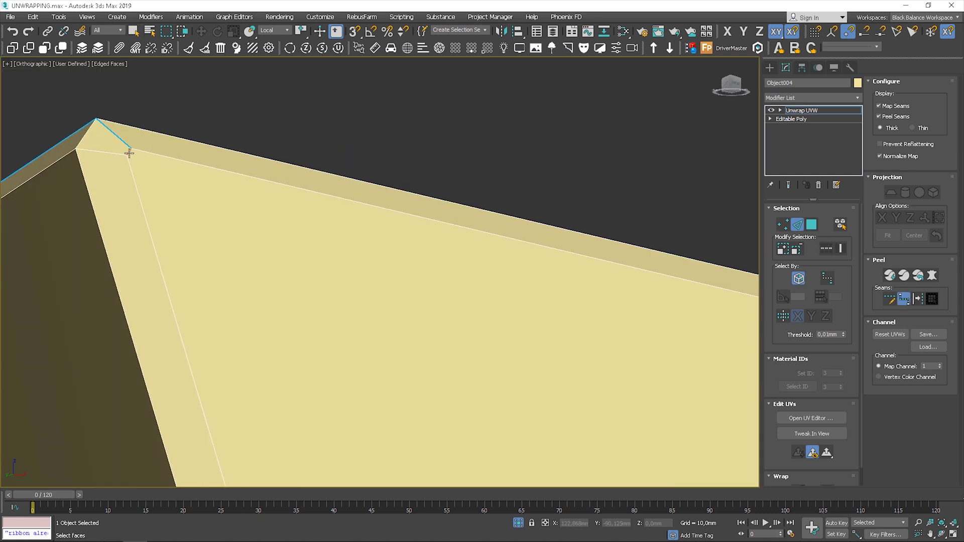
click(130, 151)
scroll(153, 155, down, 6)
scroll(400, 200, up, 2)
click(407, 209)
scroll(420, 248, down, 6)
scroll(397, 333, up, 8)
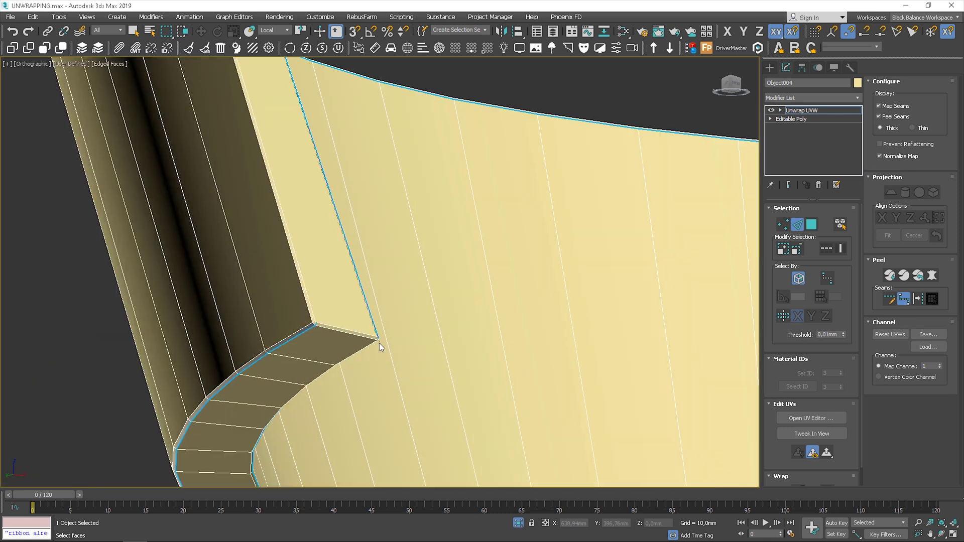
scroll(374, 350, up, 4)
click(357, 335)
Step: Continue the point-to-point seam along that end face's bottom edge and remaining long side, closing its outline
scroll(170, 255, down, 7)
middle_drag(148, 203, 237, 321)
scroll(237, 372, up, 4)
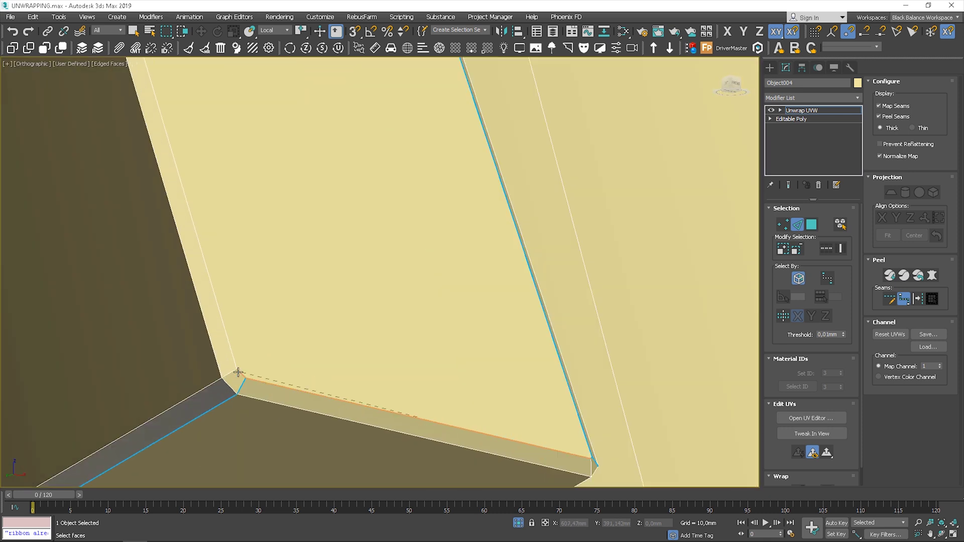
click(237, 372)
scroll(233, 221, down, 8)
middle_drag(233, 145, 283, 346)
scroll(246, 226, up, 7)
click(238, 238)
right_click(249, 218)
Step: Check the finished seams, return to face selection with all backrest faces selected, and open the UV editor
scroll(251, 226, down, 7)
alt+middle_drag(256, 241, 475, 251)
middle_drag(580, 173, 407, 231)
scroll(408, 231, down, 3)
scroll(688, 229, up, 3)
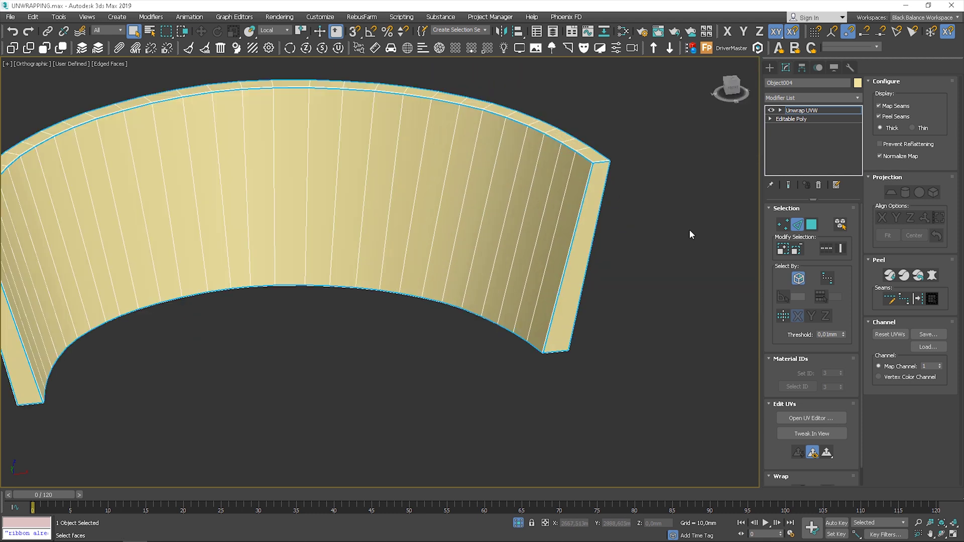
scroll(486, 254, down, 3)
middle_drag(486, 254, 595, 255)
click(813, 225)
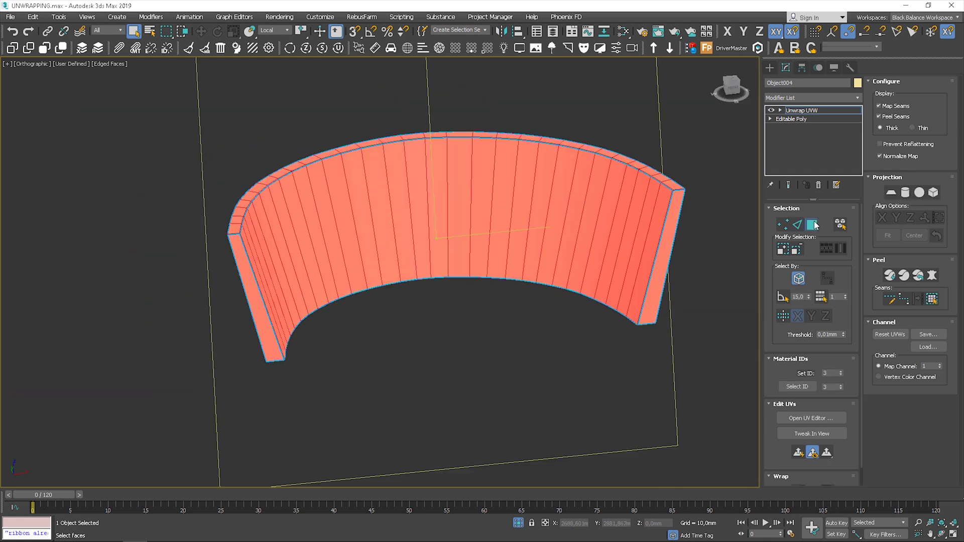
click(822, 423)
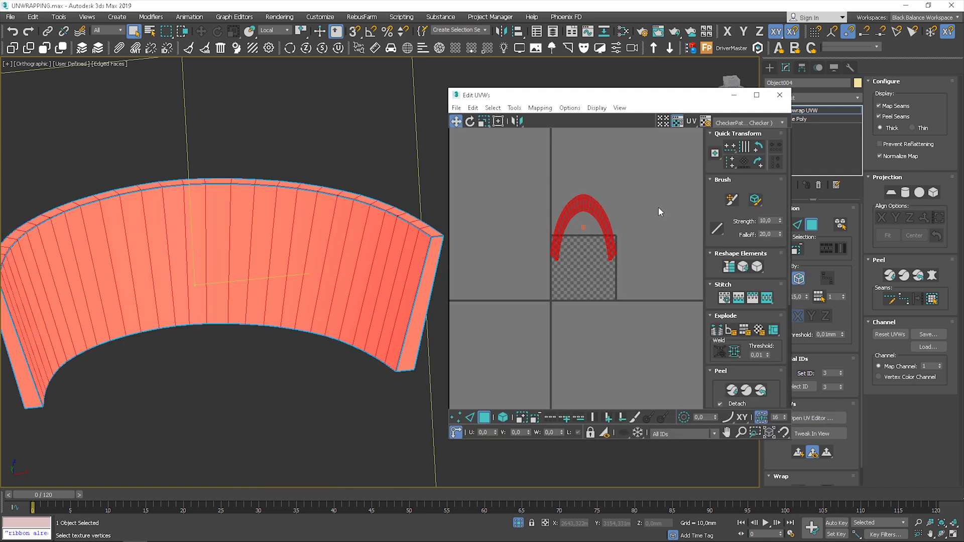
Step: Run a Pelt Map simulation on all backrest faces and commit the result
click(933, 275)
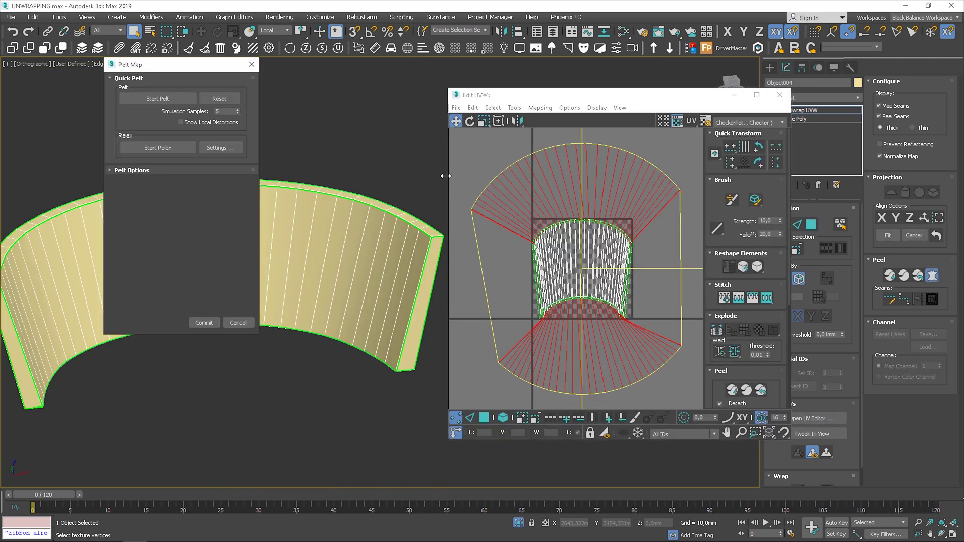
click(157, 99)
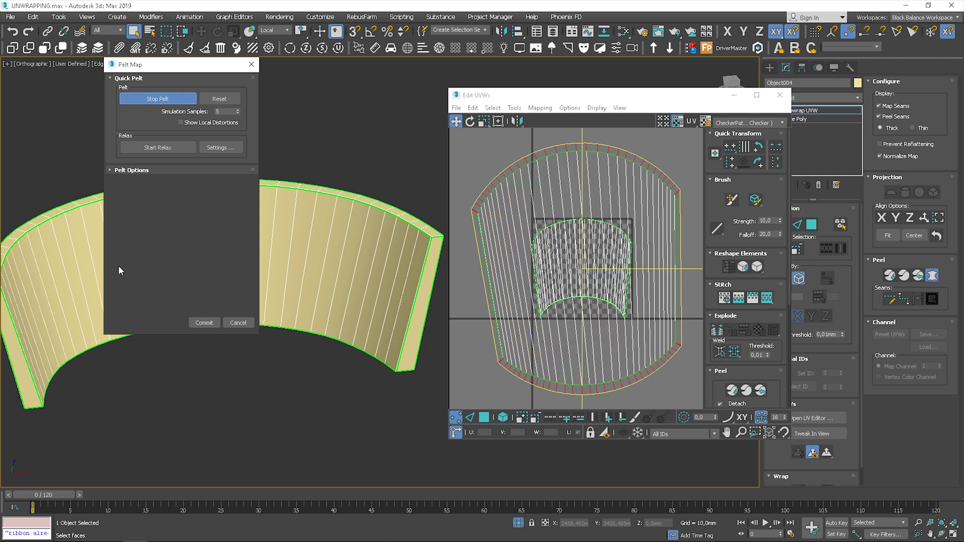
click(203, 322)
Step: Move the large inner-face island below the tile, the outer-face island above it, and both end-face islands beside it
scroll(585, 261, down, 3)
middle_drag(599, 283, 597, 249)
click(506, 417)
click(596, 184)
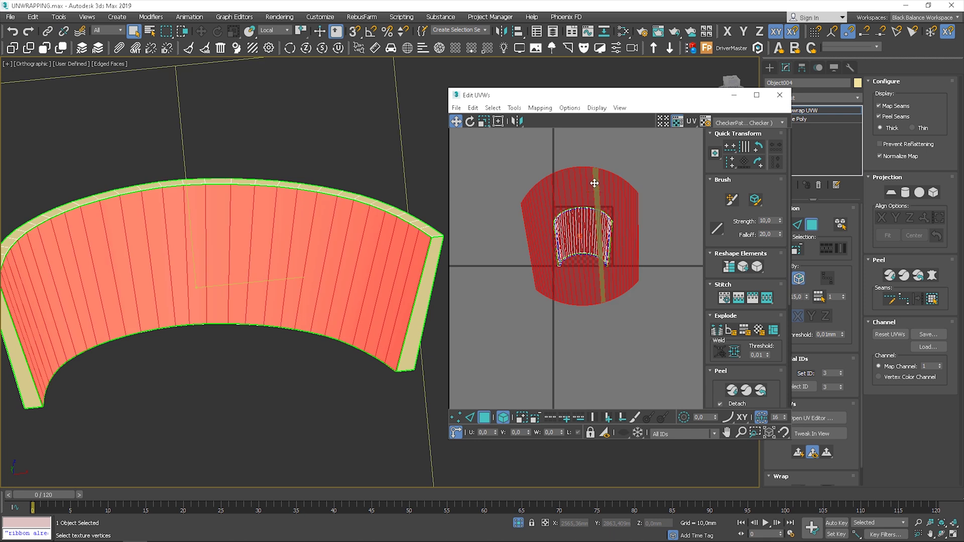
drag(595, 185, 594, 297)
click(587, 227)
drag(591, 229, 579, 150)
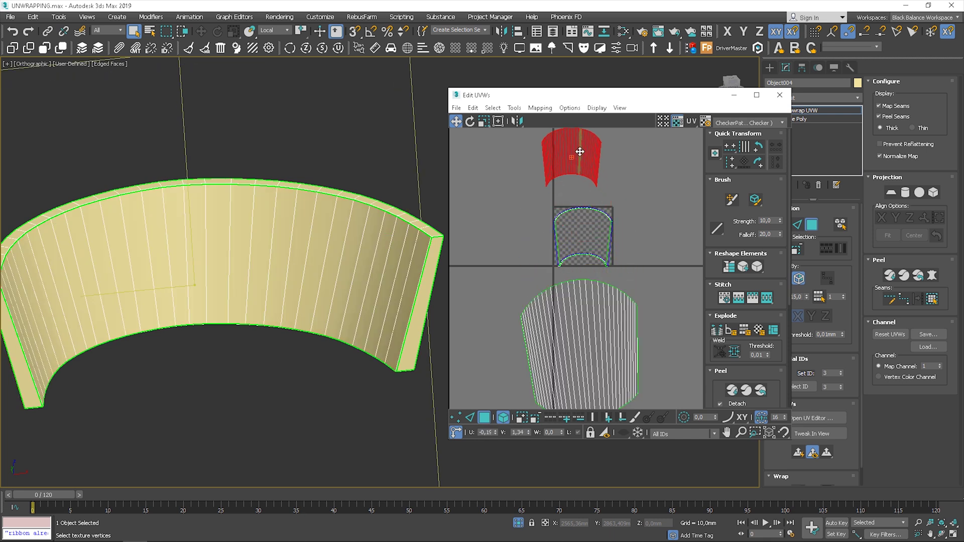
click(626, 193)
drag(613, 225, 664, 198)
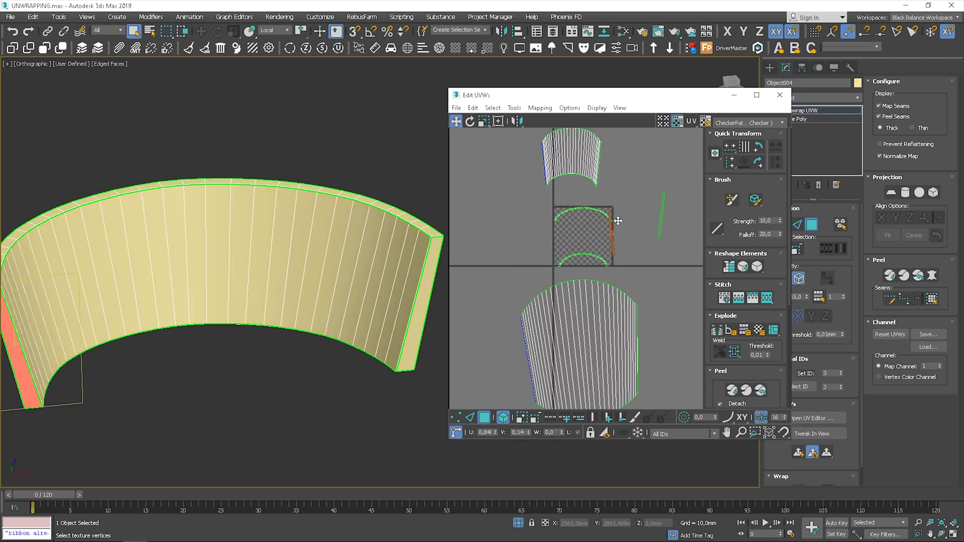
drag(618, 221, 633, 179)
Step: Flatten the backrest's inner-face island with Quick Peel and place it below the texture tile
click(593, 208)
scroll(593, 201, down, 3)
click(588, 285)
click(732, 390)
scroll(598, 225, up, 3)
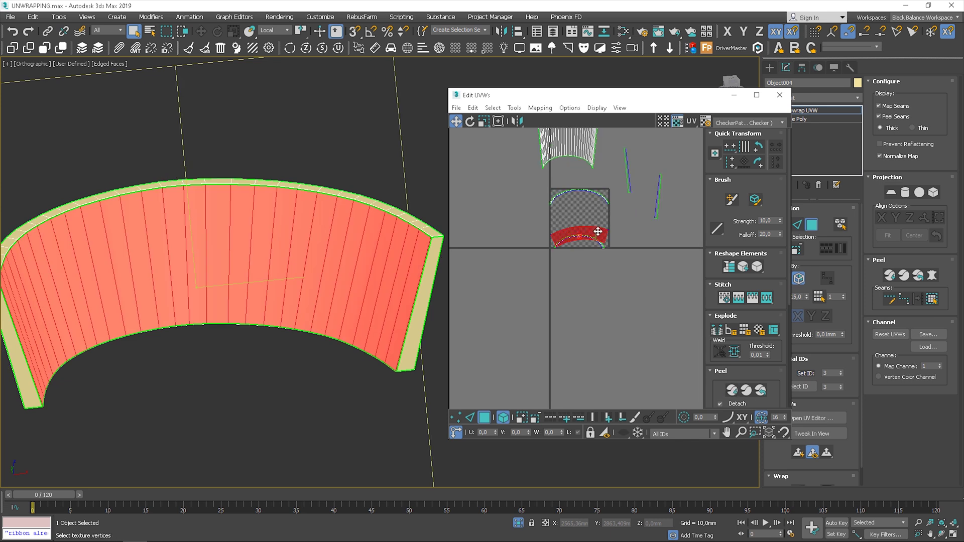
drag(597, 231, 592, 299)
Step: Flatten the outer-face island with Quick Peel and place it below the tile next to the inner-face island
middle_drag(602, 221, 579, 293)
click(548, 203)
click(732, 390)
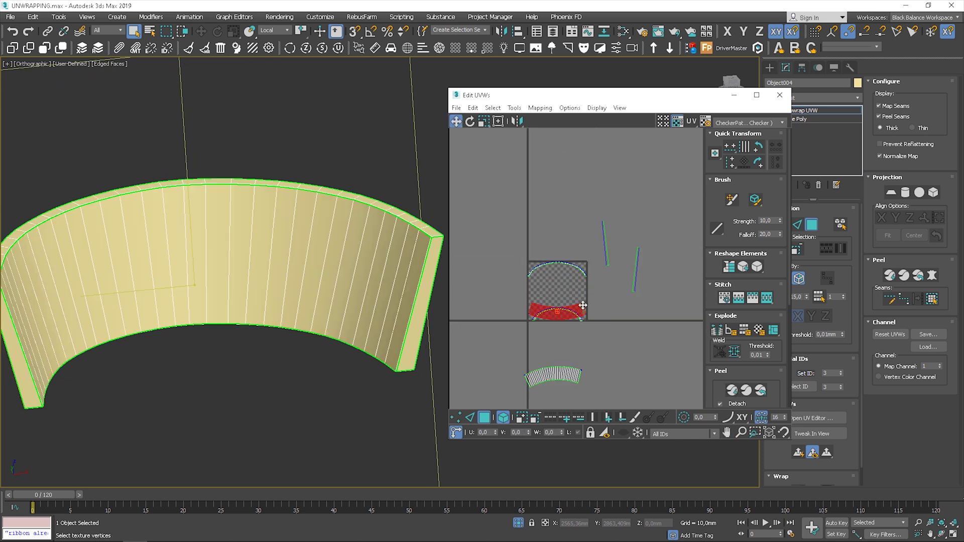
drag(581, 308, 576, 352)
Step: Apply Quick Peel to the bottom rim island and to the top rim island
click(577, 315)
click(737, 392)
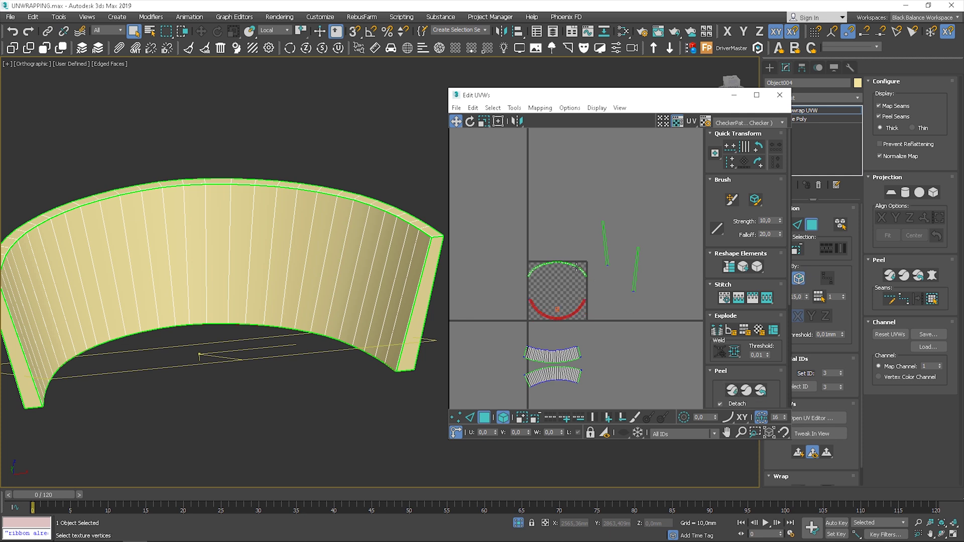
click(583, 274)
click(733, 390)
Step: Flatten both end-face islands with Quick Peel and move them beside the tile, then move one rim island above it
drag(597, 300, 645, 241)
click(733, 390)
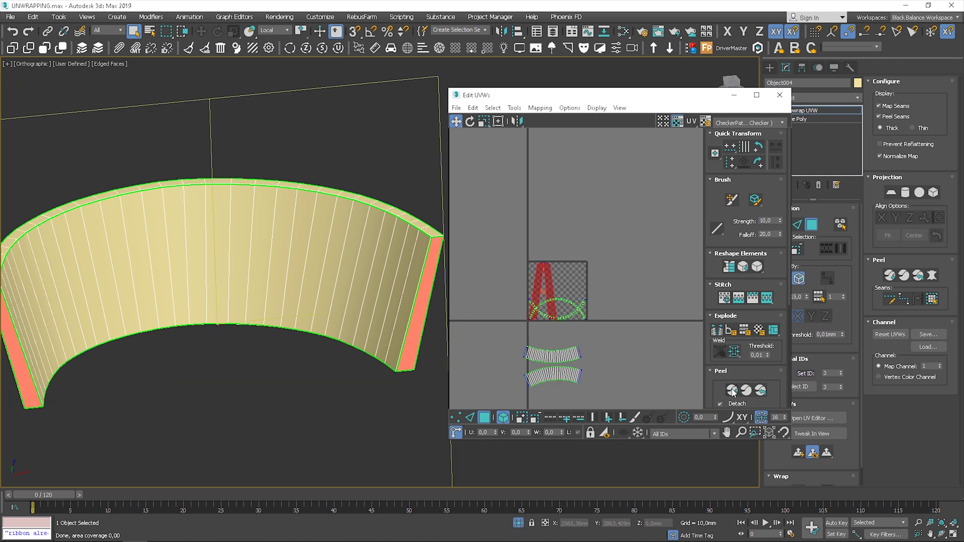
scroll(547, 268, up, 2)
drag(551, 288, 653, 247)
click(627, 301)
drag(569, 334, 571, 251)
Step: Display the Texture Checker (UV_Checker.png) in the UV editor and on the backrest
middle_drag(567, 389, 576, 284)
scroll(577, 284, up, 2)
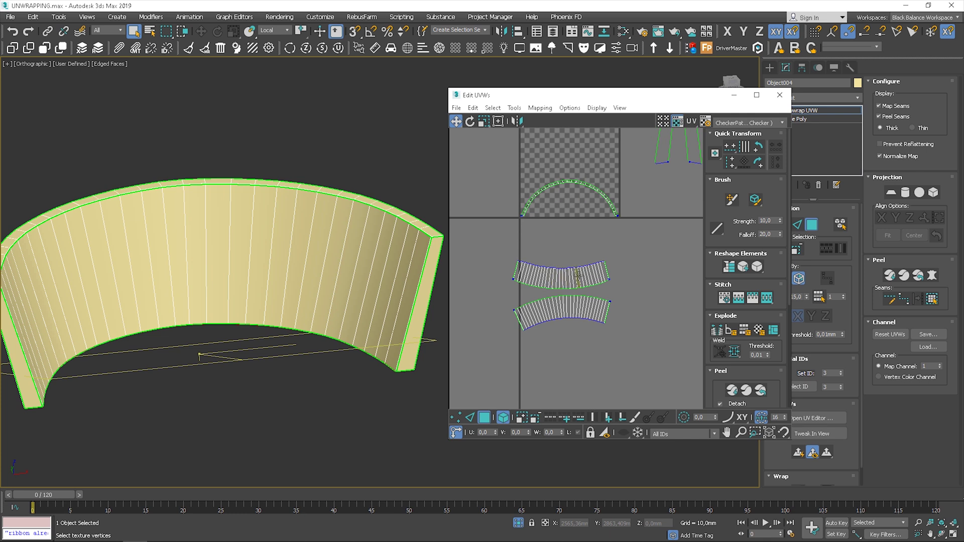
click(578, 276)
click(747, 124)
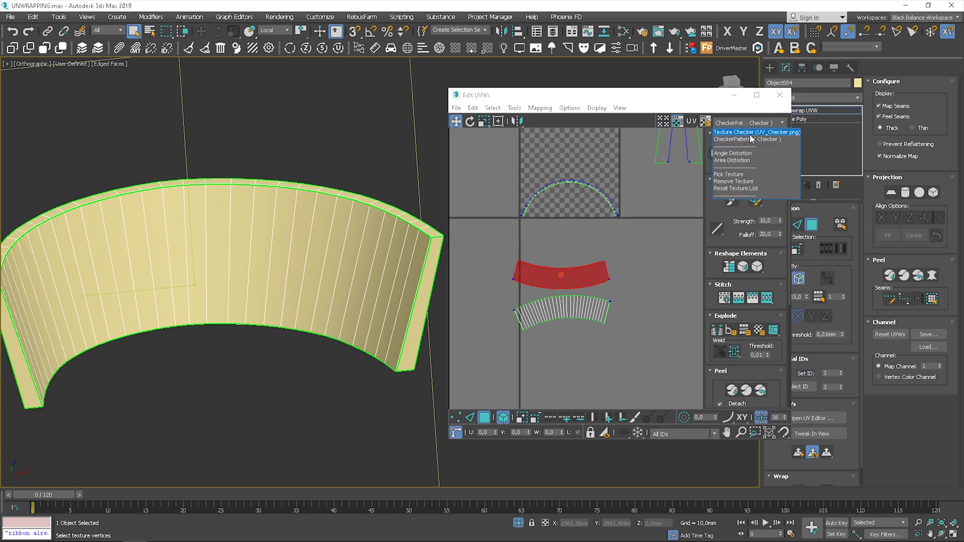
click(753, 133)
mouse_move(221, 259)
alt+middle_down()
mouse_move(202, 261)
mouse_move(219, 241)
alt+middle_up()
scroll(56, 246, down, 2)
scroll(55, 246, up, 2)
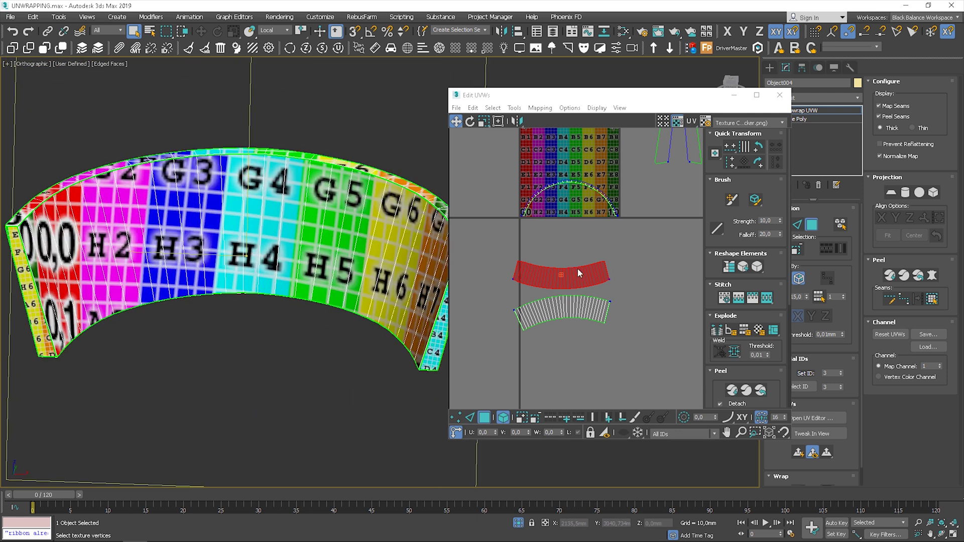
Step: Place the inner-face UV island over the checker tile and straighten it with Straighten Selection
drag(577, 273, 587, 148)
middle_drag(579, 208, 573, 238)
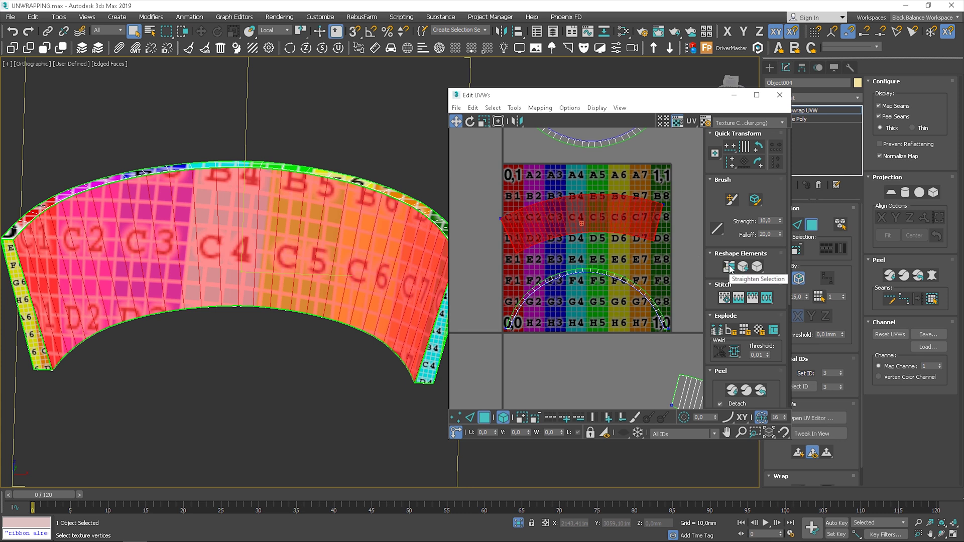
click(729, 267)
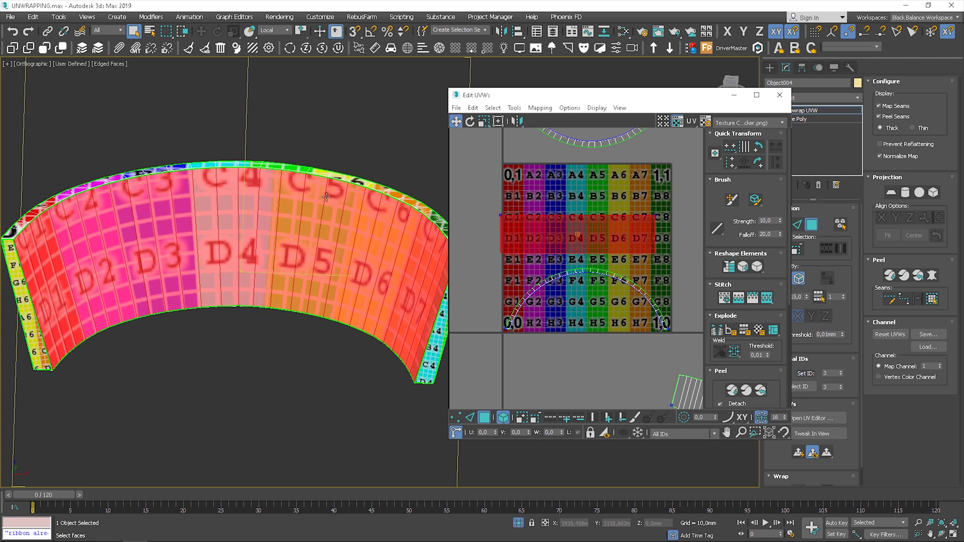
Step: Move the straightened inner-face island off the checker tile to the empty area below it
middle_drag(420, 270, 391, 237)
scroll(630, 233, down, 2)
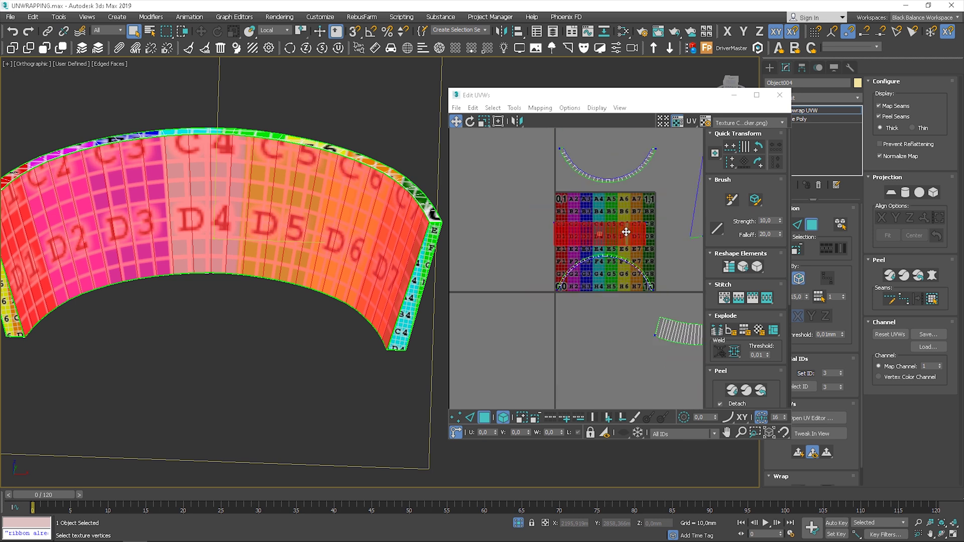
drag(626, 240, 627, 332)
middle_drag(627, 333, 547, 302)
scroll(546, 302, up, 2)
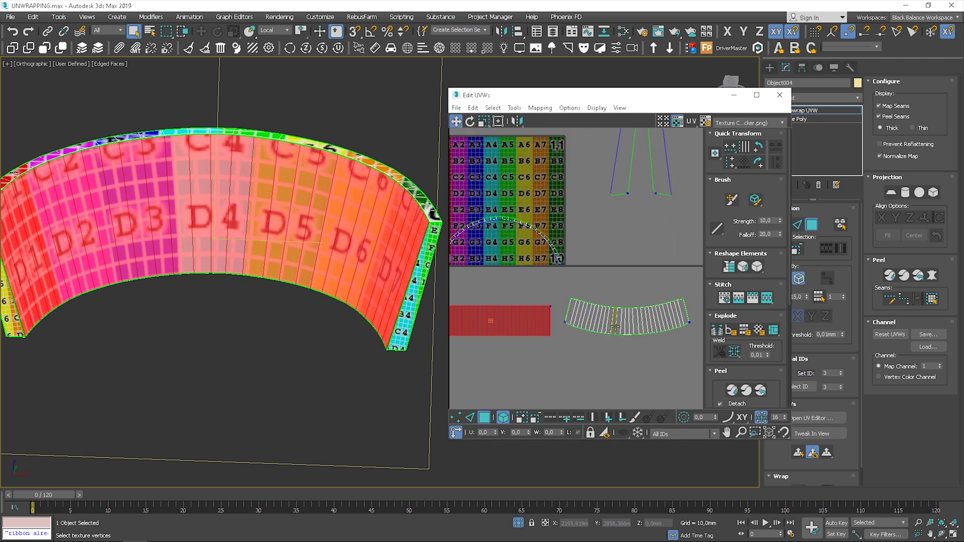
Step: Straighten the curved outer-face island with Straighten Selection
click(617, 327)
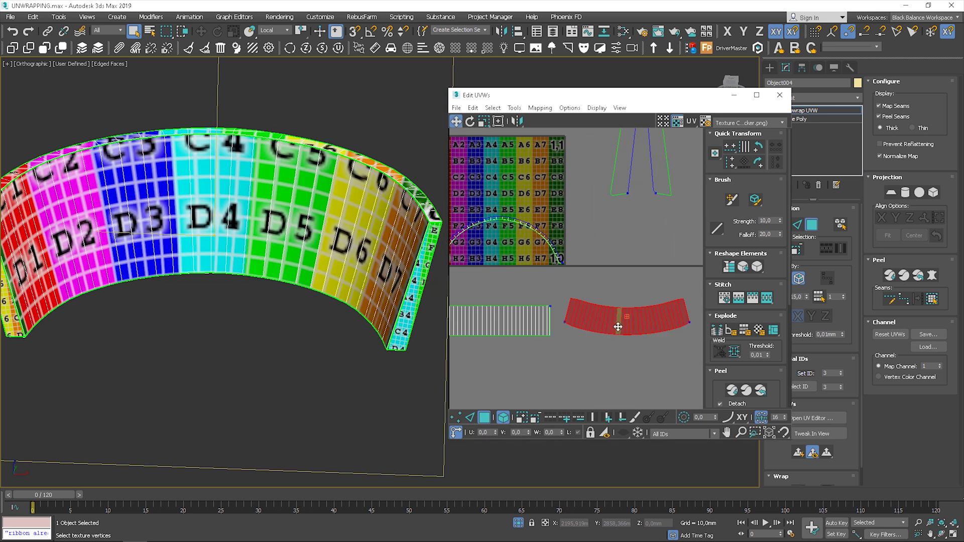
click(729, 267)
alt+middle_drag(156, 239, 163, 224)
scroll(646, 325, down, 2)
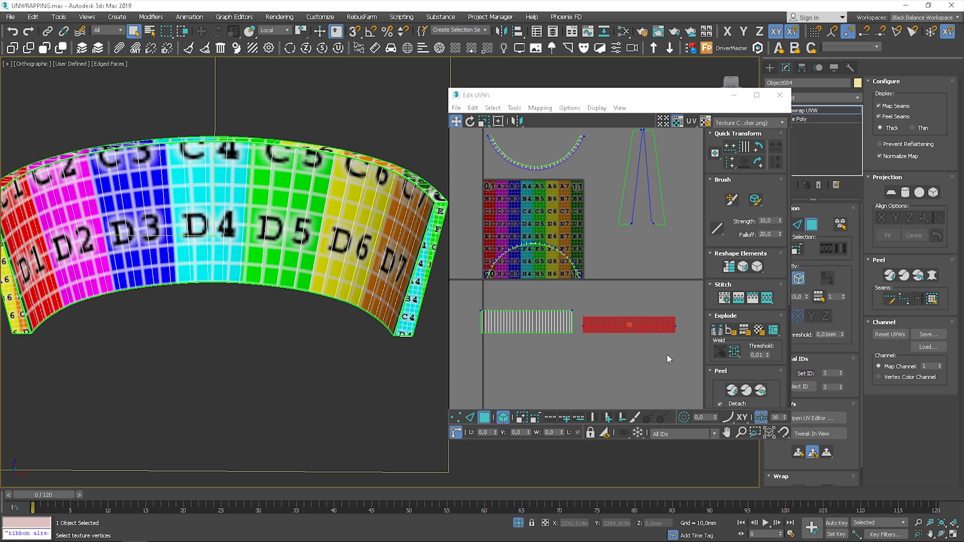
Step: Apply Rescale Elements to the inner-face and outer-face islands together and place the outer-face island directly beneath the inner-face one
drag(503, 299, 736, 368)
scroll(726, 375, down, 3)
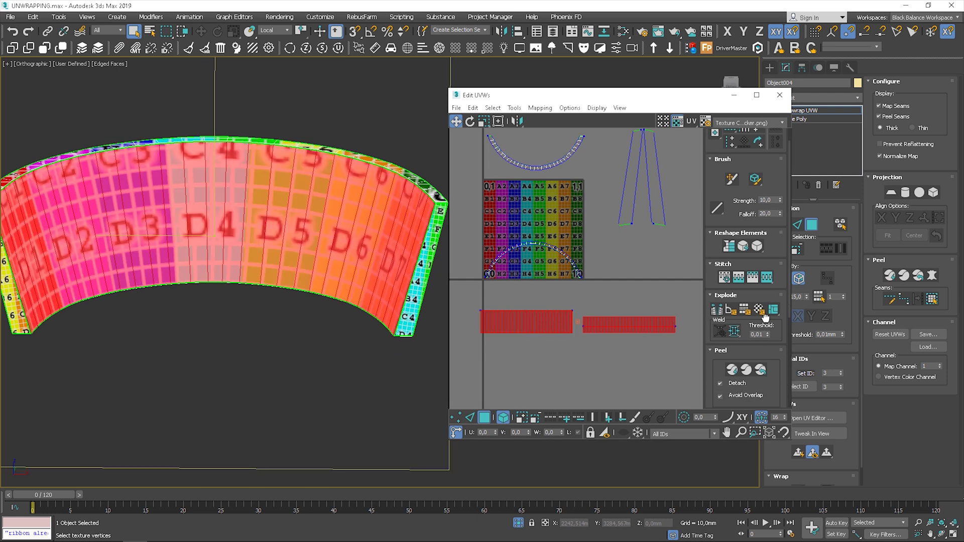
click(716, 383)
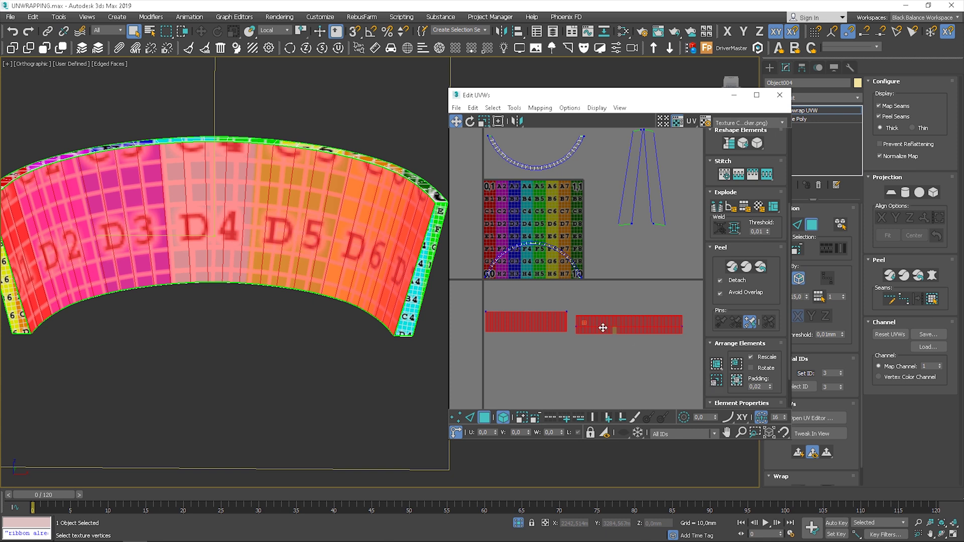
click(583, 350)
click(637, 320)
drag(637, 320, 546, 346)
click(468, 307)
Step: Straighten the curved top-rim island lying over the checker tile with Straighten Selection
alt+middle_drag(252, 210, 262, 273)
click(552, 248)
click(726, 145)
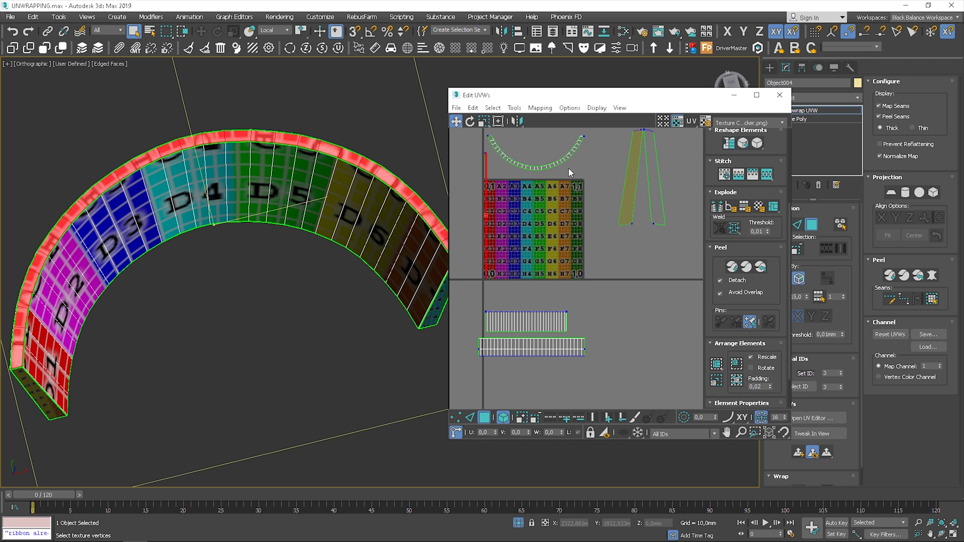
click(381, 140)
Step: Straighten the remaining curved rim island above the tile and place it upright along the checker tile's left edge
middle_drag(497, 207, 547, 227)
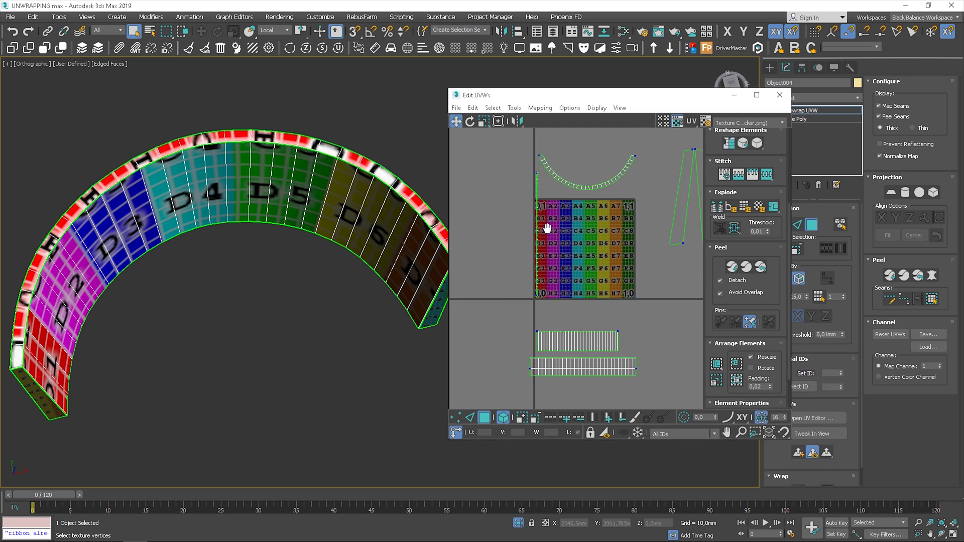
click(586, 187)
click(728, 145)
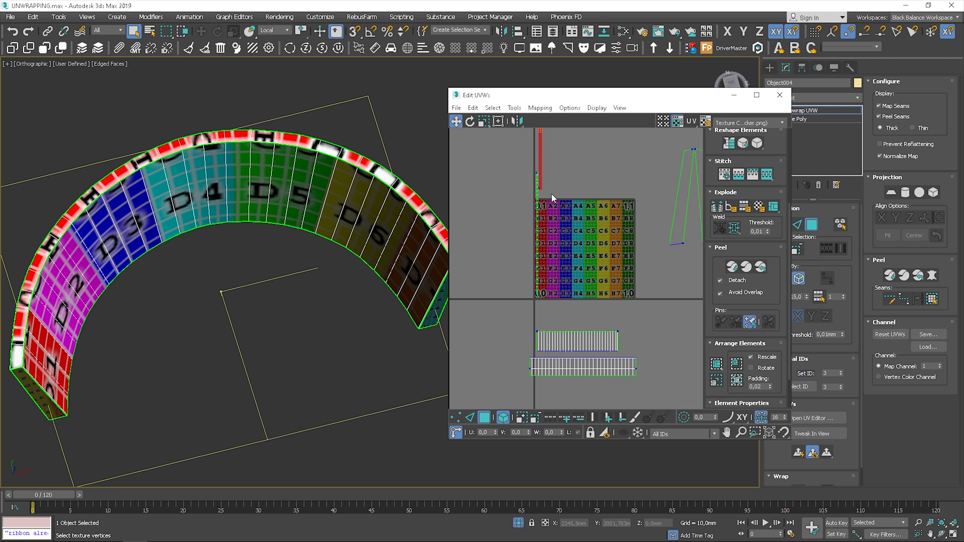
middle_drag(550, 153, 549, 208)
drag(543, 189, 529, 293)
Step: Equalize the scale of all backrest islands with Rescale Elements and pack them into the checker tile
middle_drag(659, 249, 528, 243)
click(552, 245)
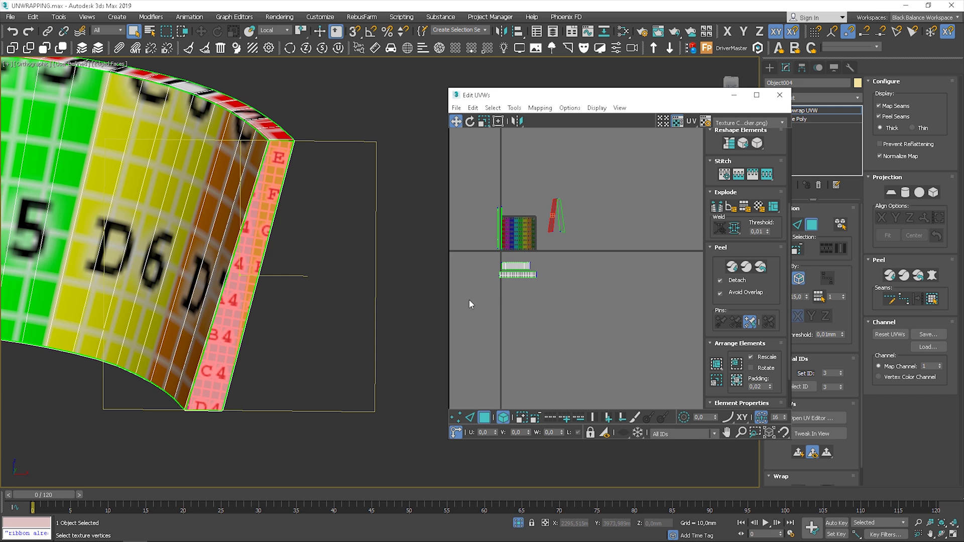
key(ctrl+a)
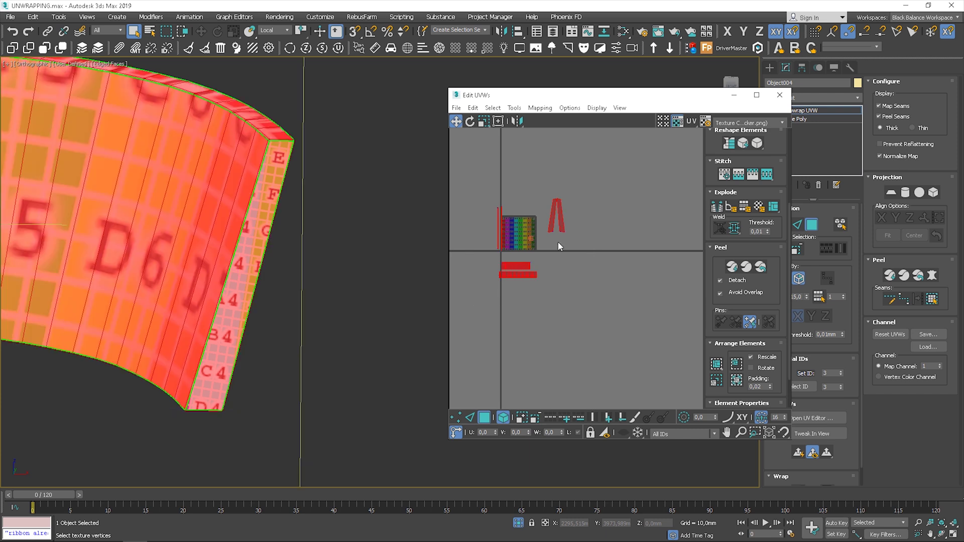
click(719, 381)
middle_drag(517, 243, 523, 252)
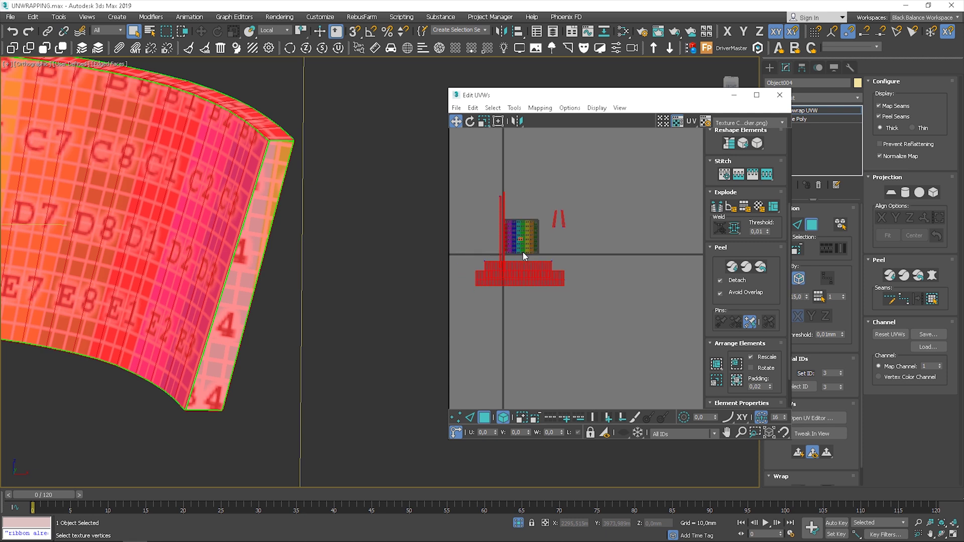
click(717, 365)
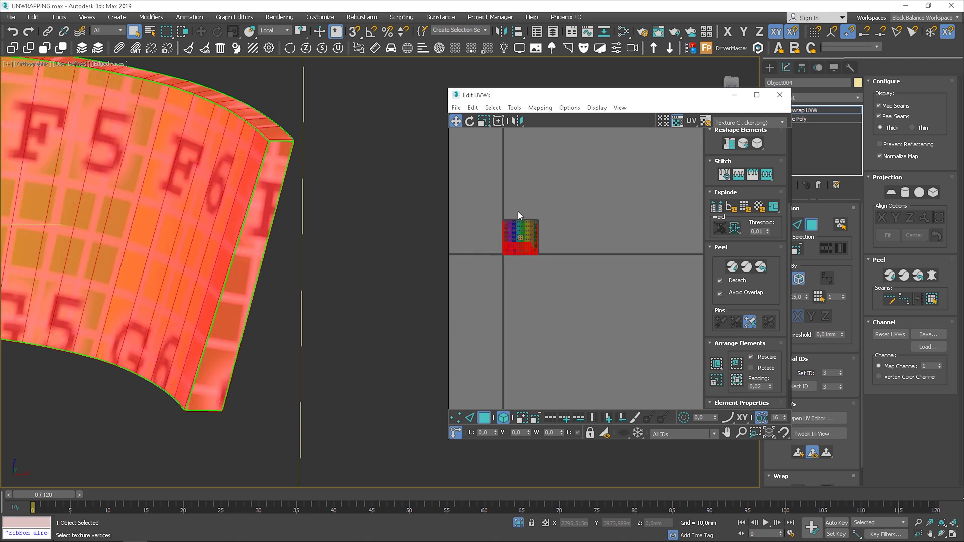
scroll(518, 231, up, 3)
middle_drag(519, 250, 540, 251)
scroll(533, 201, up, 4)
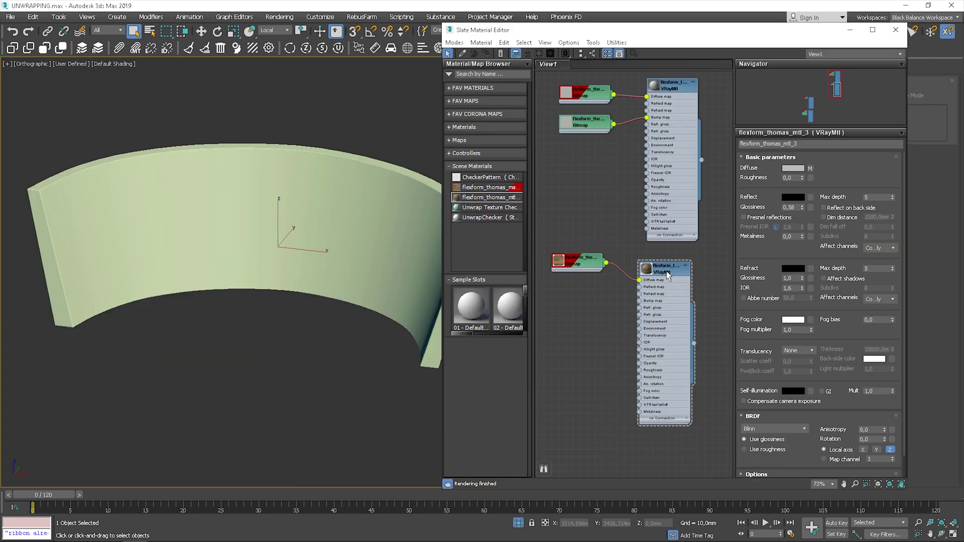
Step: Assign the wood material flexform_thomas_mtl_3 to the backrest and minimize the material editor
click(668, 273)
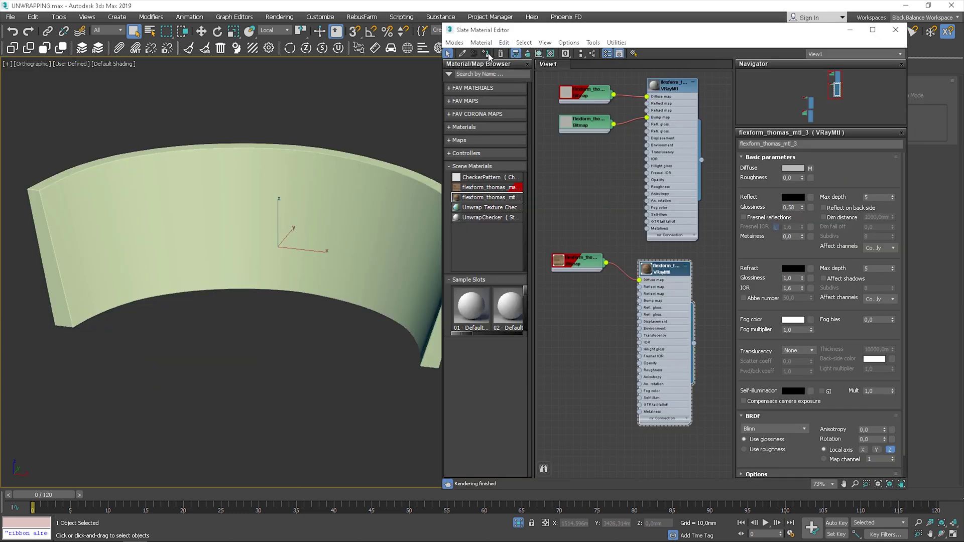
click(488, 54)
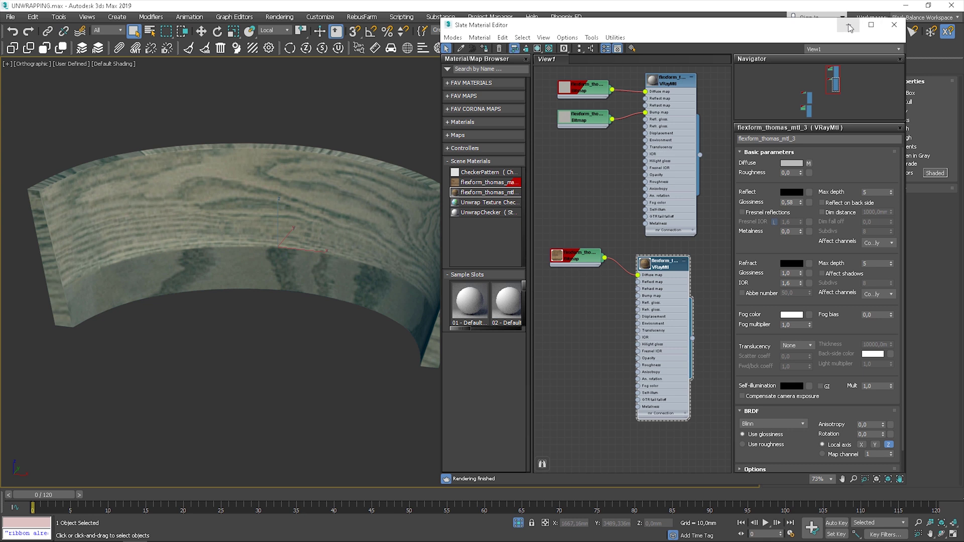
click(850, 30)
Step: Reopen the backrest's UV editor and scale all islands up until the inner-face island spans about two tile widths
click(786, 66)
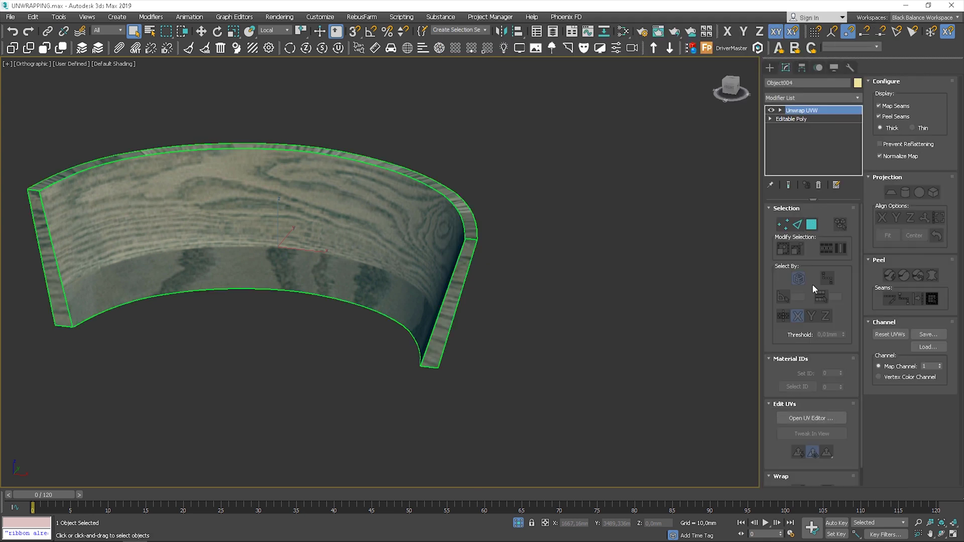
click(811, 417)
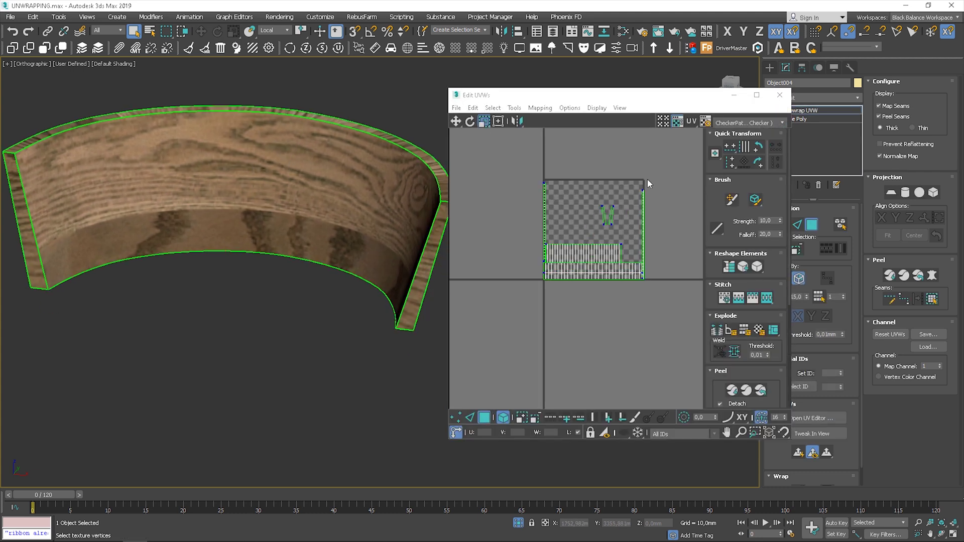
click(508, 331)
key(ctrl+a)
drag(574, 255, 579, 206)
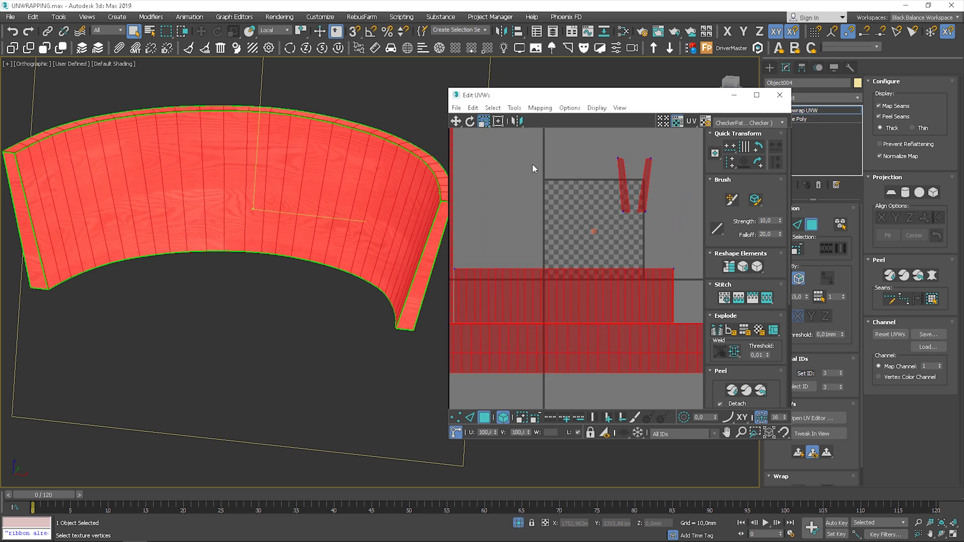
click(510, 191)
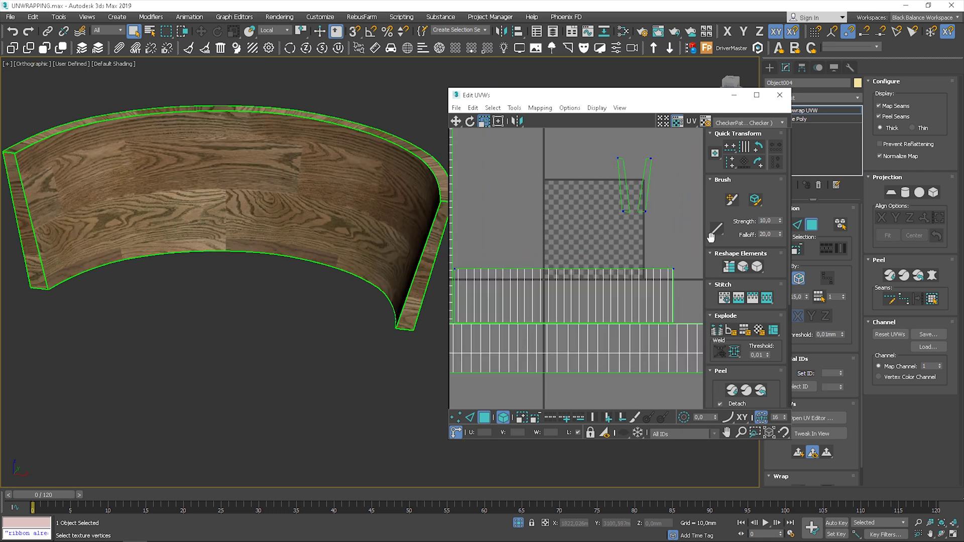
Step: Enlarge all backrest islands further until the inner-face island spans about four tile widths
scroll(639, 273, down, 5)
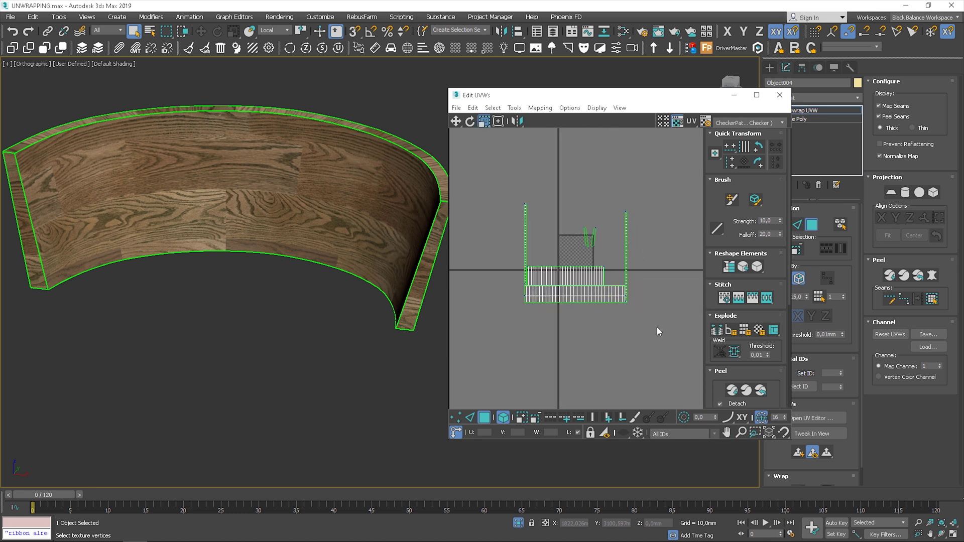
drag(656, 327, 508, 170)
drag(583, 273, 583, 255)
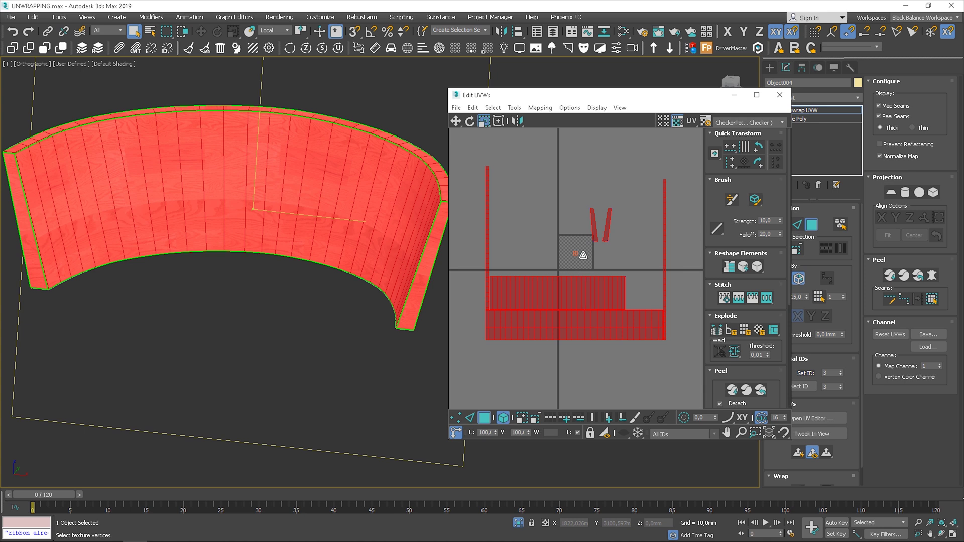
click(553, 187)
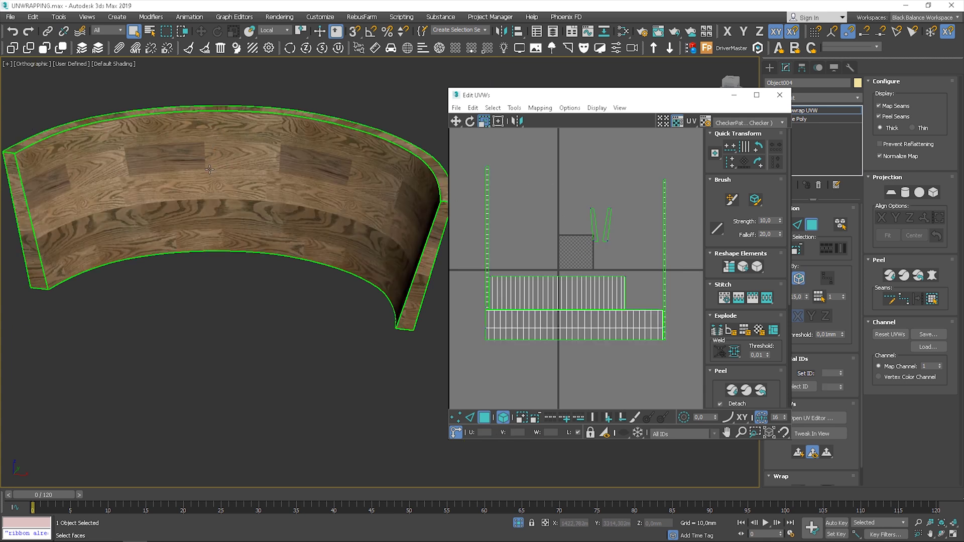
Step: Display the wood diffuse map dcmap_flexform_thomas_3.jpg as the UV editor background
scroll(594, 238, up, 3)
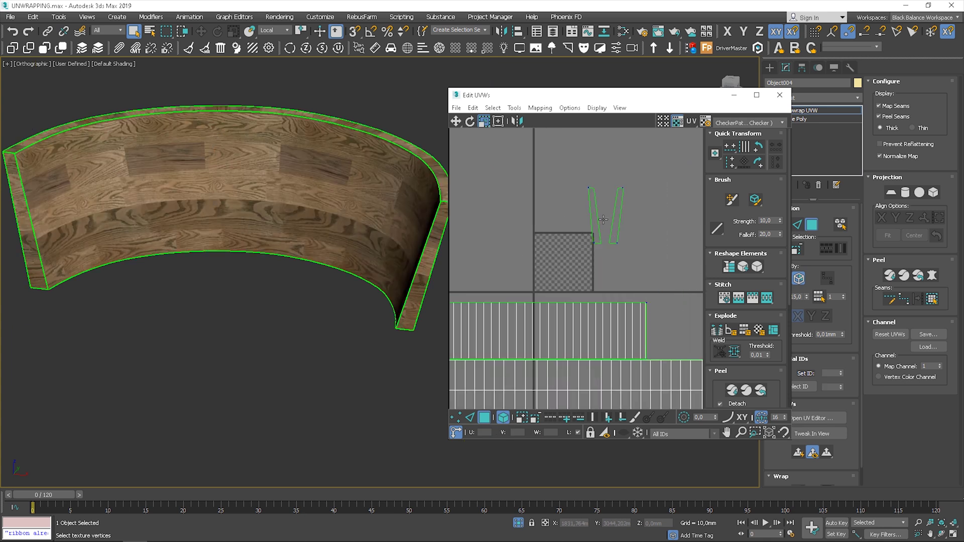
click(748, 123)
click(732, 182)
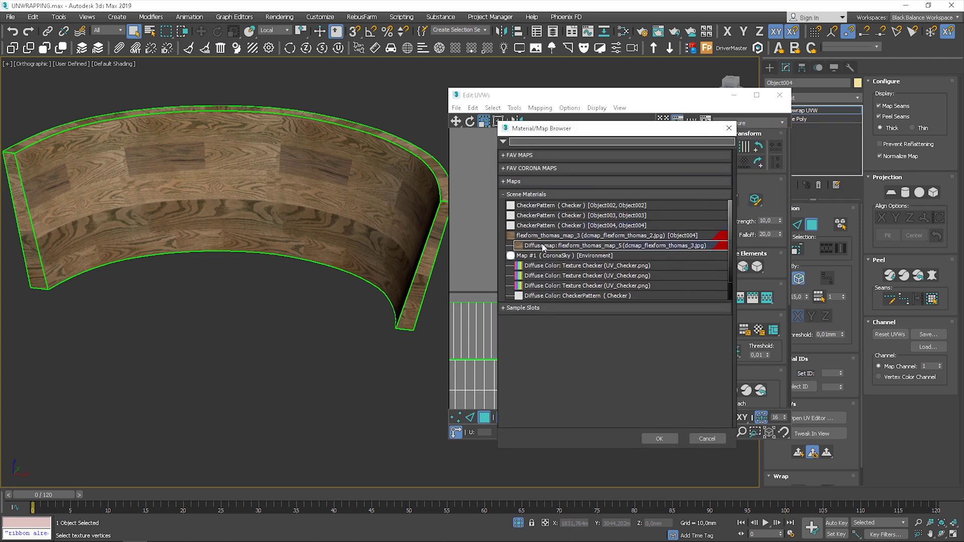
click(658, 440)
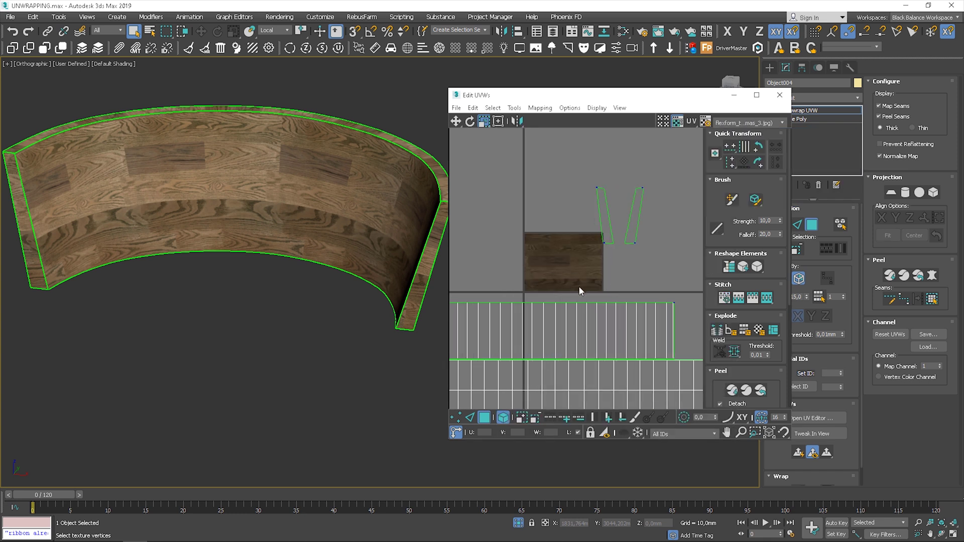
Step: Move the end-face islands farther above the wood tile and place the inner-face island over the tile
scroll(580, 290, down, 3)
middle_drag(579, 290, 573, 265)
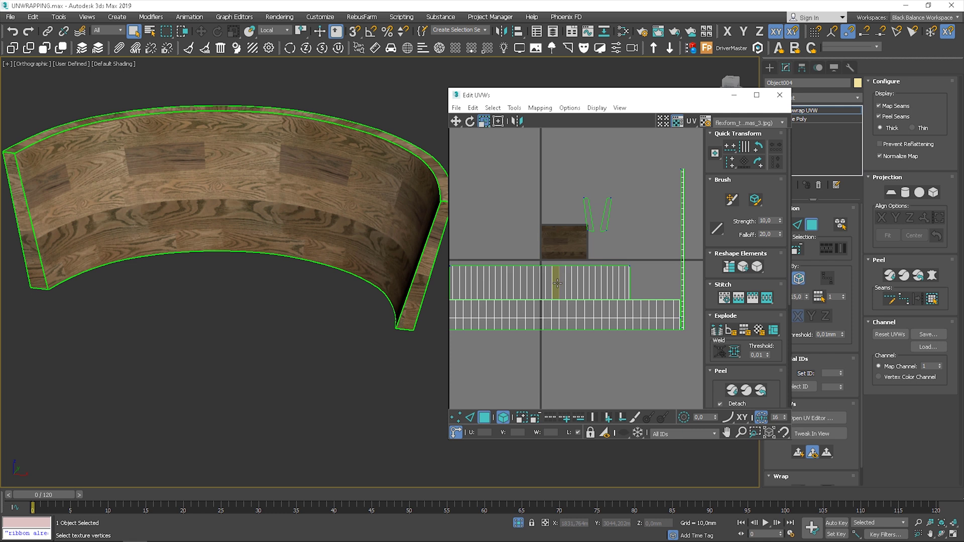
click(557, 282)
key(w)
click(592, 217)
drag(592, 217, 595, 158)
click(594, 282)
drag(581, 282, 586, 241)
scroll(570, 234, up, 3)
Step: Scale all islands down slightly and shift them so the inner-face island's lower edge meets the wood tile's lower edge
key(ctrl+a)
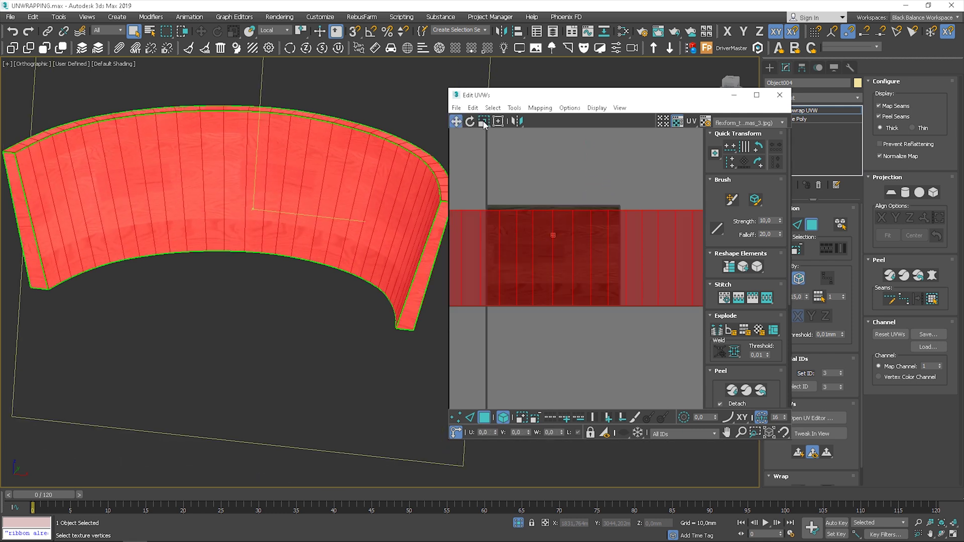
click(483, 121)
scroll(571, 254, up, 3)
drag(556, 200, 558, 225)
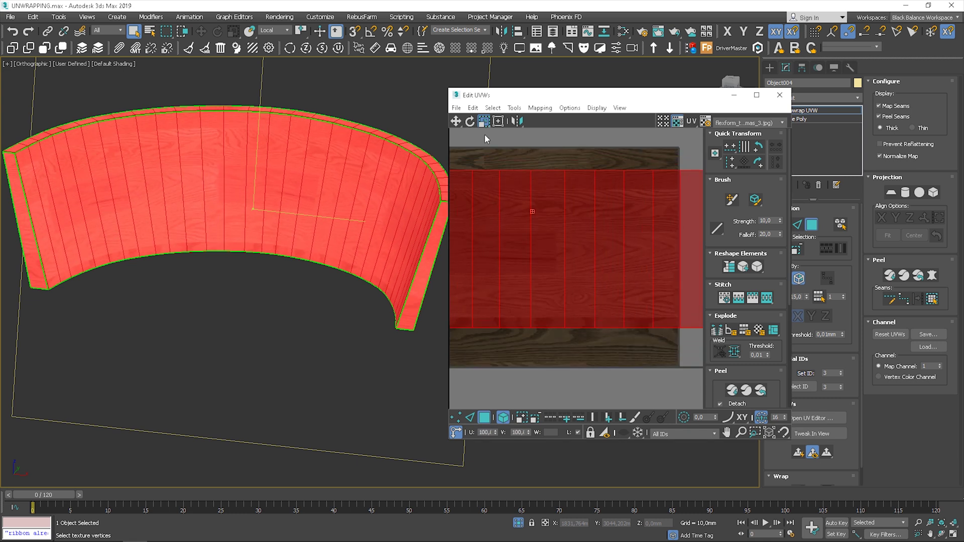
click(455, 121)
drag(635, 245, 633, 279)
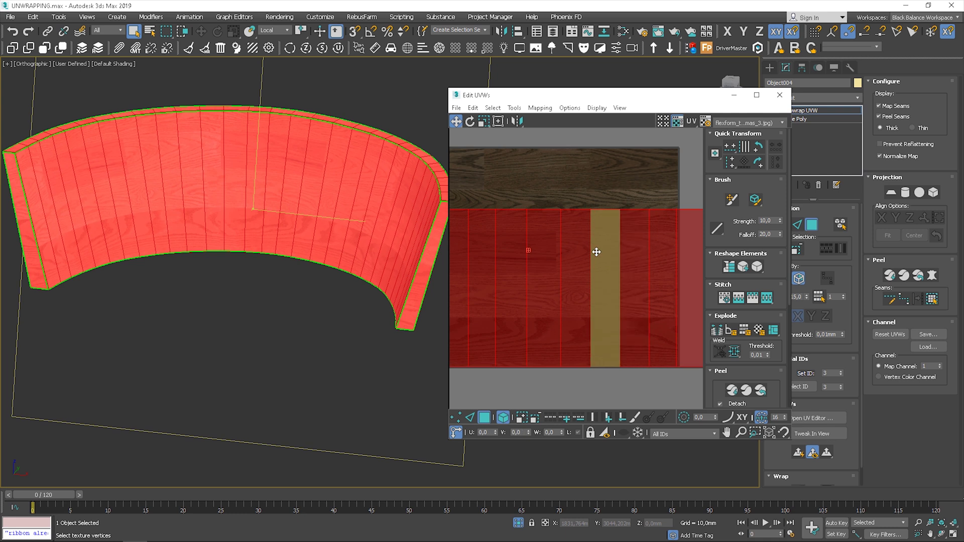
Step: Enlarge all islands slightly, realign the inner-face island with the wood tile's lower edge, and check the grain on the top rim
middle_drag(595, 252, 652, 259)
click(483, 124)
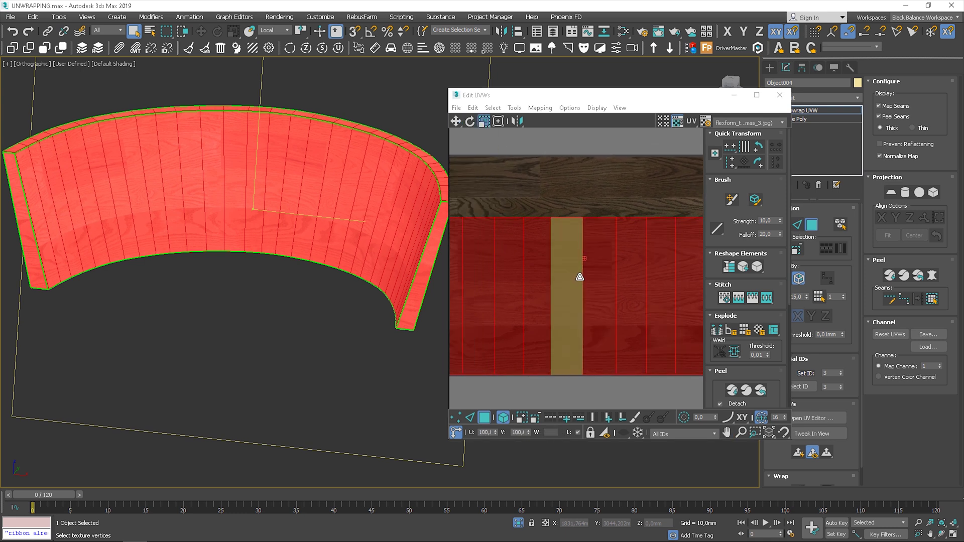
drag(580, 278, 575, 272)
click(456, 121)
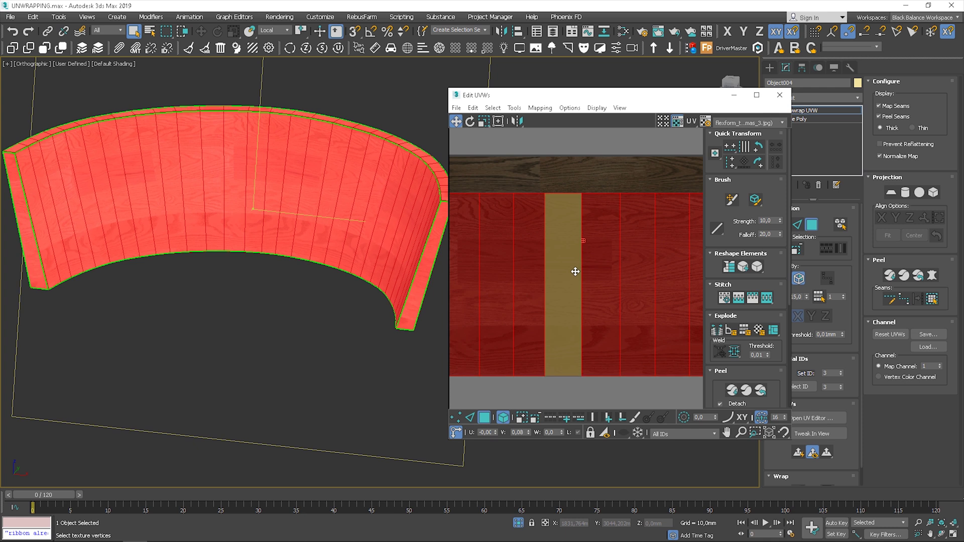
click(391, 369)
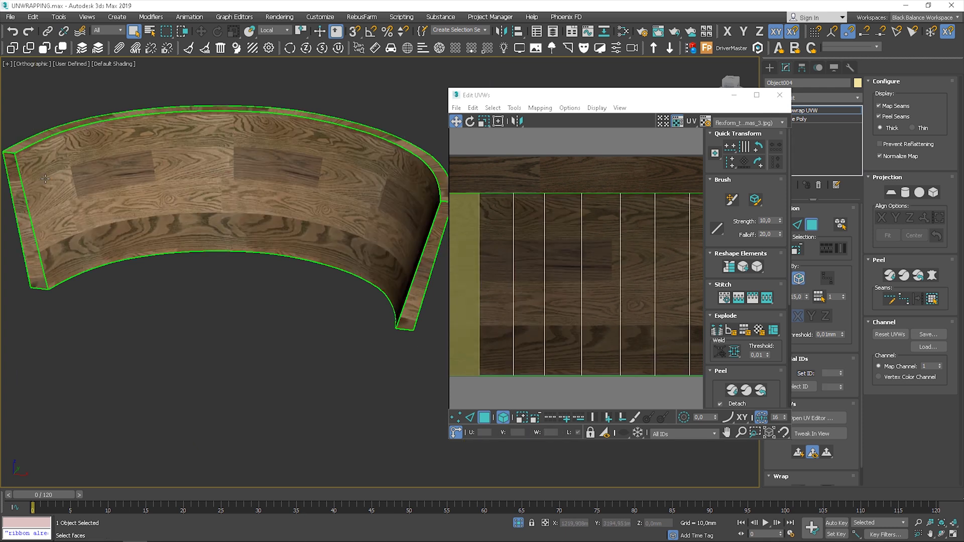
alt+middle_drag(287, 202, 190, 353)
scroll(189, 352, up, 4)
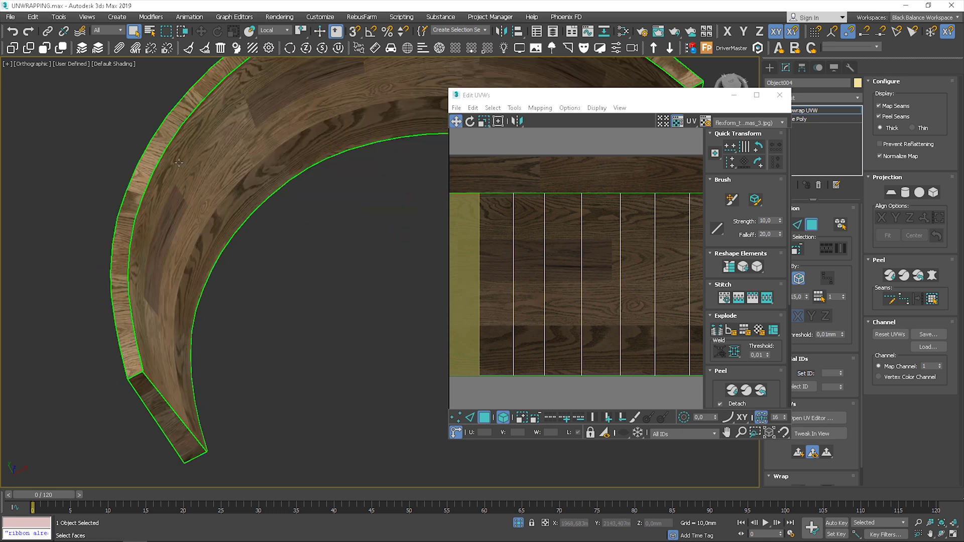
scroll(610, 182, down, 8)
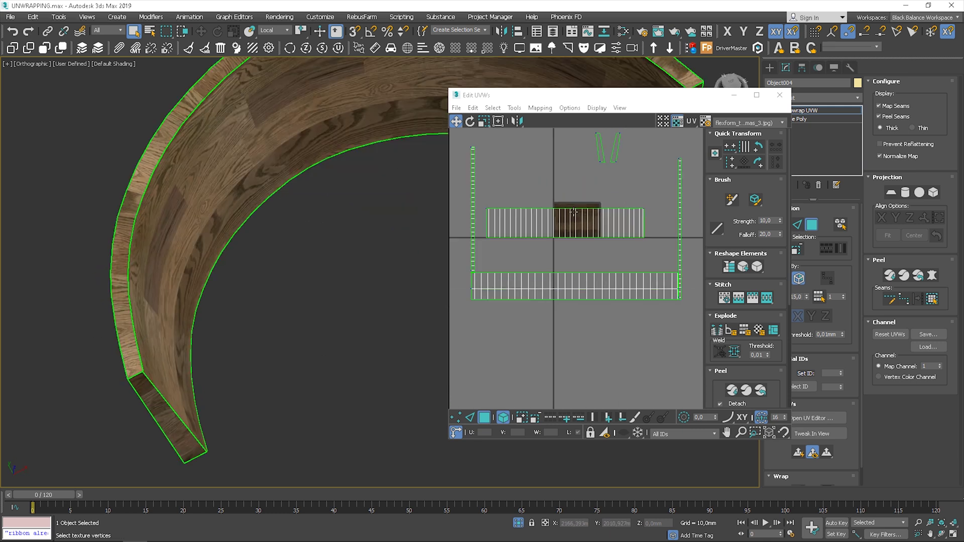
Step: Rotate the vertical rim island on the UV layout's right side 90 degrees and place it horizontally just above the inner-face island
click(640, 250)
middle_drag(640, 251, 584, 279)
key(e)
key(a)
drag(581, 299, 528, 262)
click(456, 122)
click(391, 255)
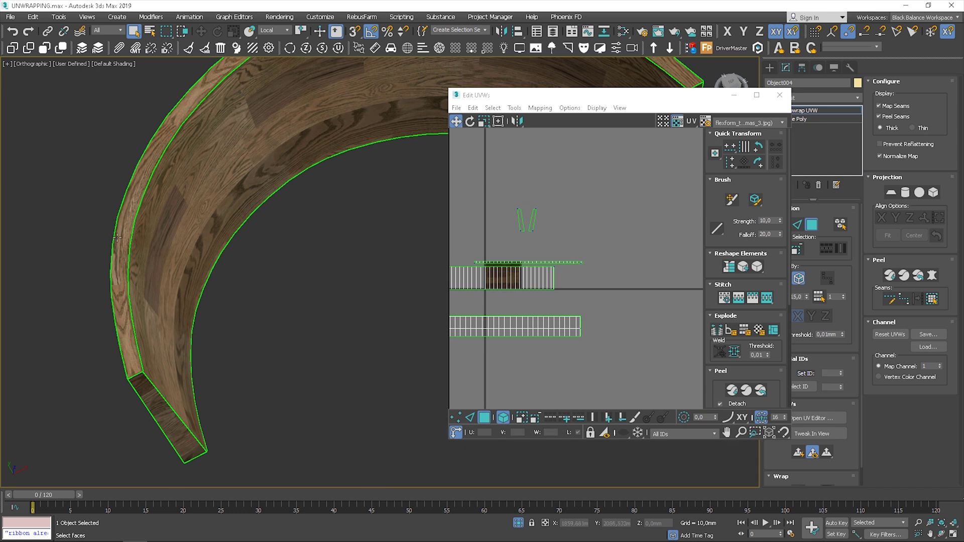
Step: Stretch the horizontal rim island vertically over the wood texture, then reduce its height slightly to refine the rim's grain
scroll(113, 319, up, 2)
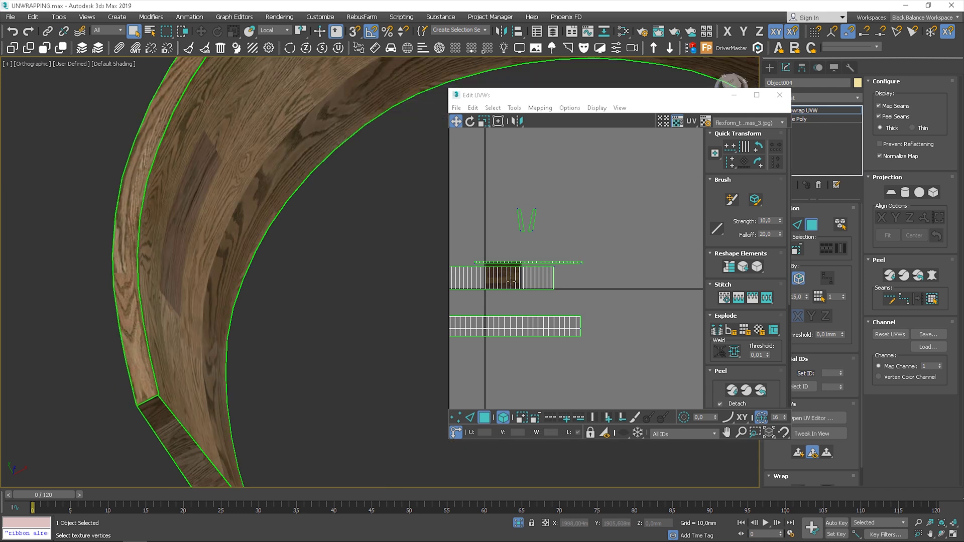
scroll(589, 270, up, 3)
click(576, 260)
middle_drag(565, 223, 643, 219)
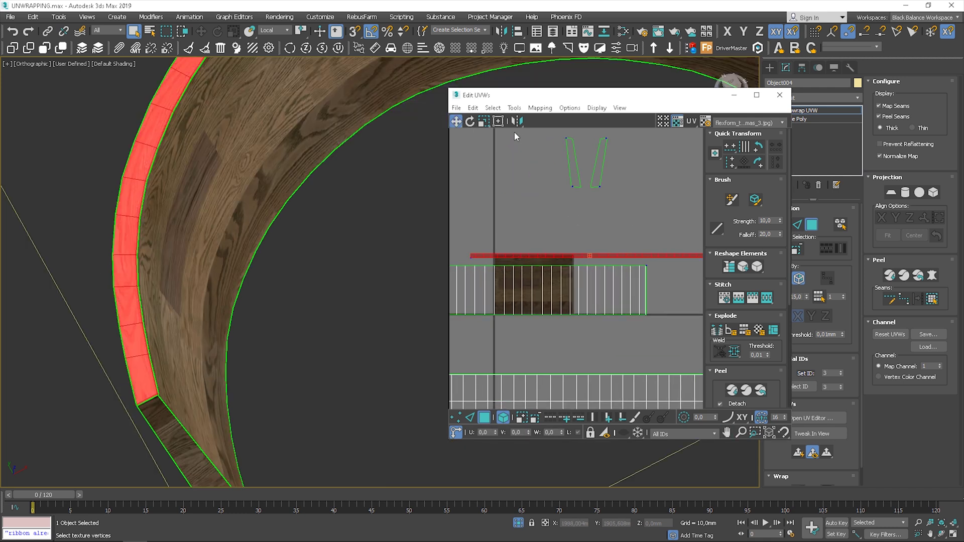
drag(490, 121, 486, 150)
drag(580, 254, 578, 150)
click(321, 272)
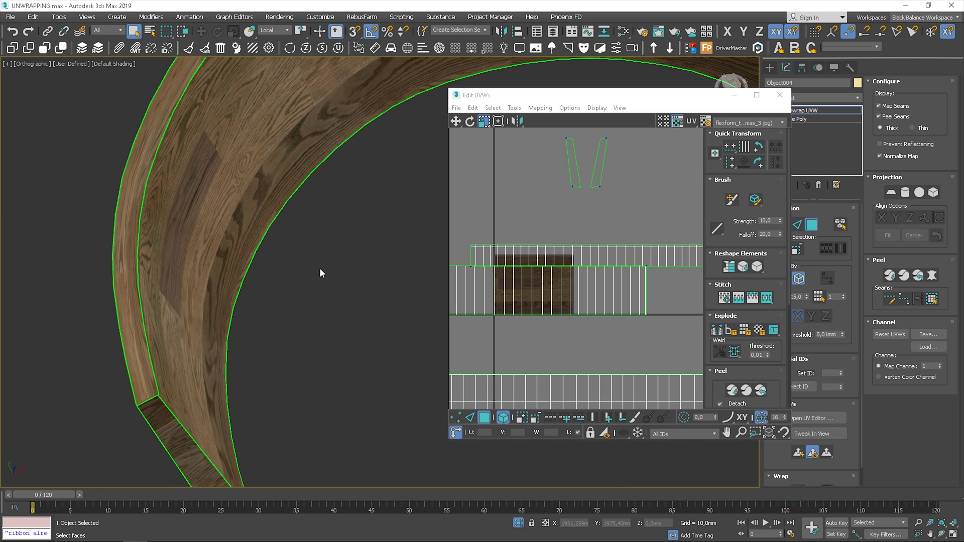
click(627, 247)
drag(621, 251, 617, 282)
click(578, 210)
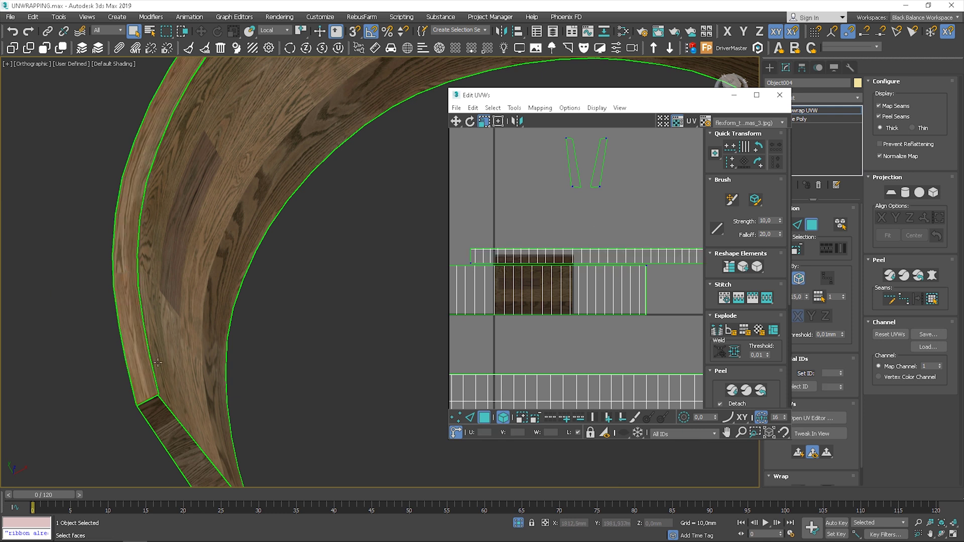
Step: Rotate the remaining vertical rim island 90 degrees and line it up end to end with the first rim island
scroll(537, 243, down, 3)
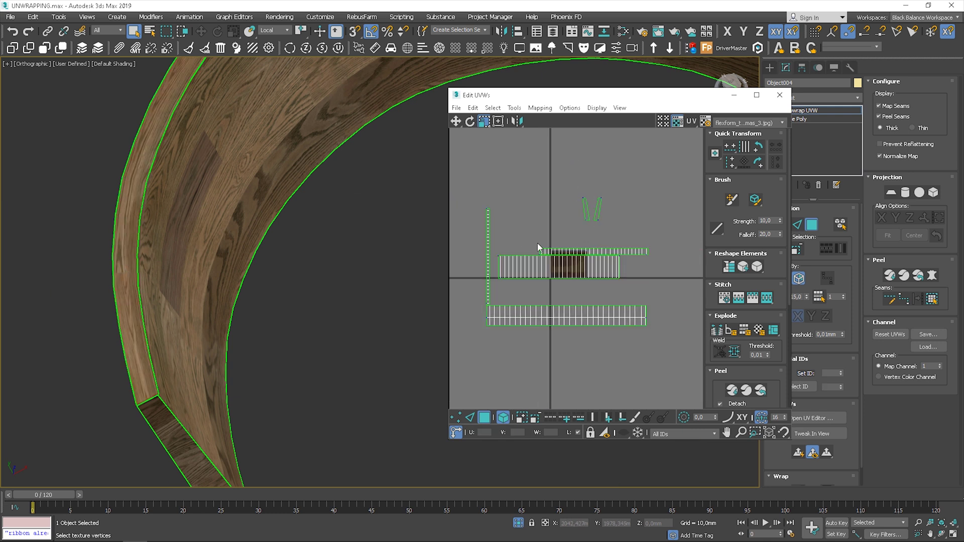
click(488, 239)
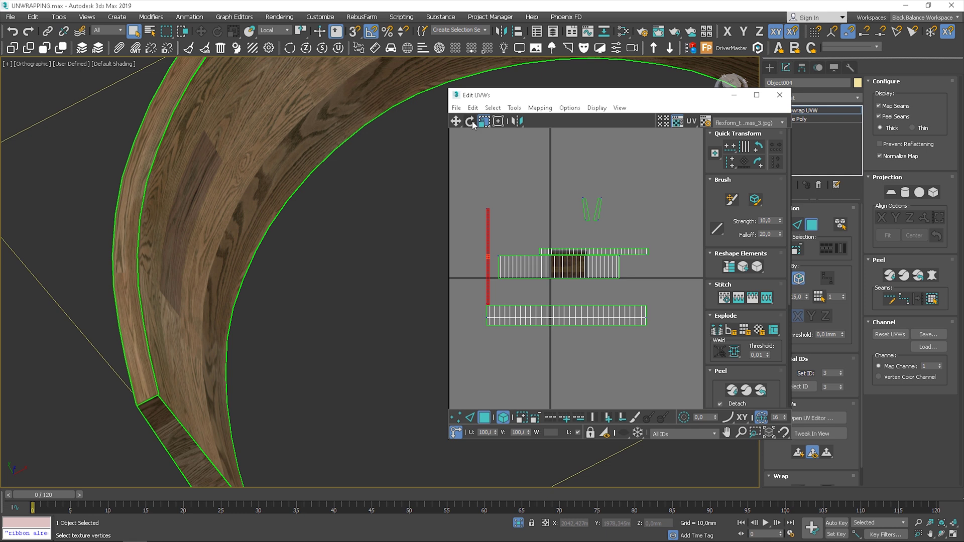
click(471, 121)
drag(489, 291, 521, 257)
scroll(533, 242, up, 3)
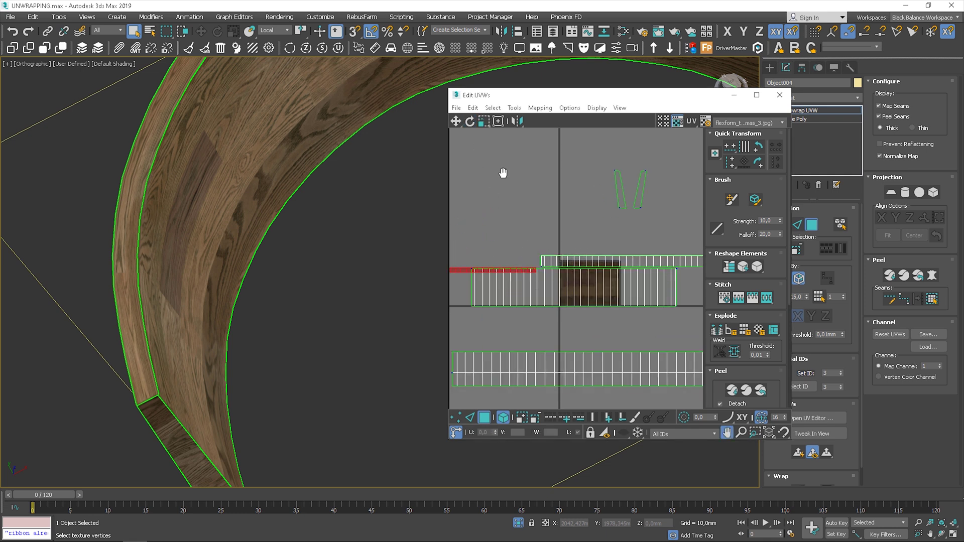
middle_drag(503, 174, 544, 170)
click(455, 122)
scroll(535, 265, up, 1)
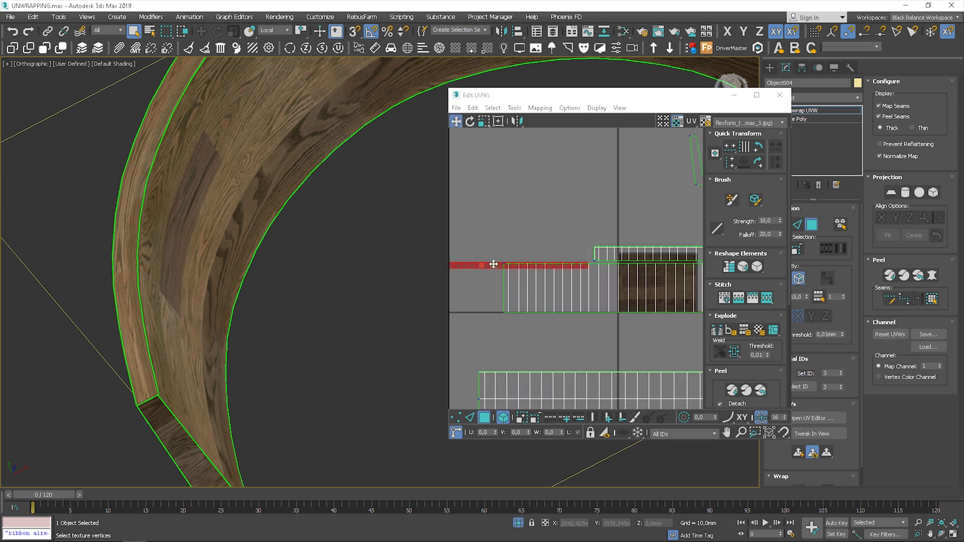
drag(493, 264, 496, 251)
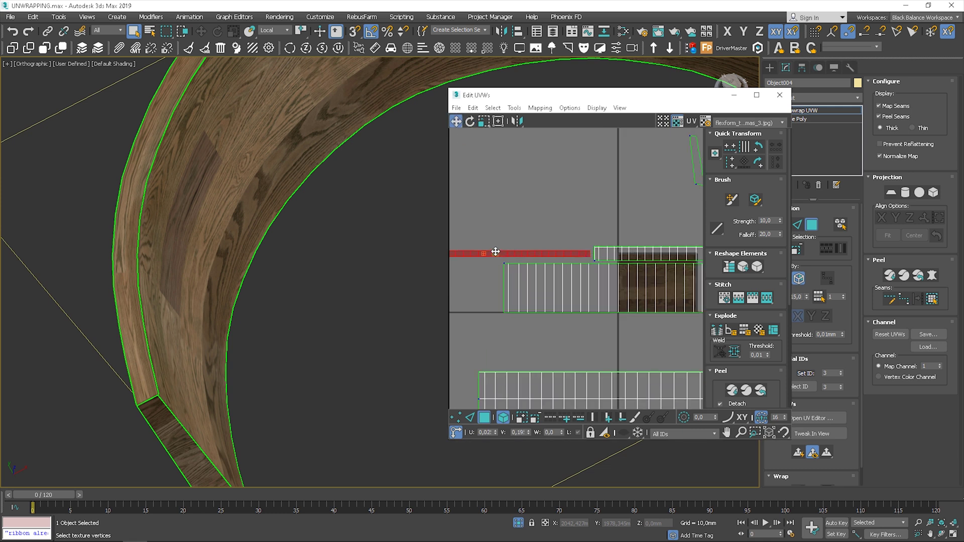
Step: Stretch the second rim island vertically to match the first one's height and check the grain on the backrest's other rim
click(483, 120)
drag(554, 254, 552, 217)
scroll(246, 352, down, 9)
alt+middle_drag(260, 384, 241, 291)
scroll(214, 360, up, 9)
middle_drag(360, 322, 294, 255)
click(295, 251)
scroll(295, 252, up, 2)
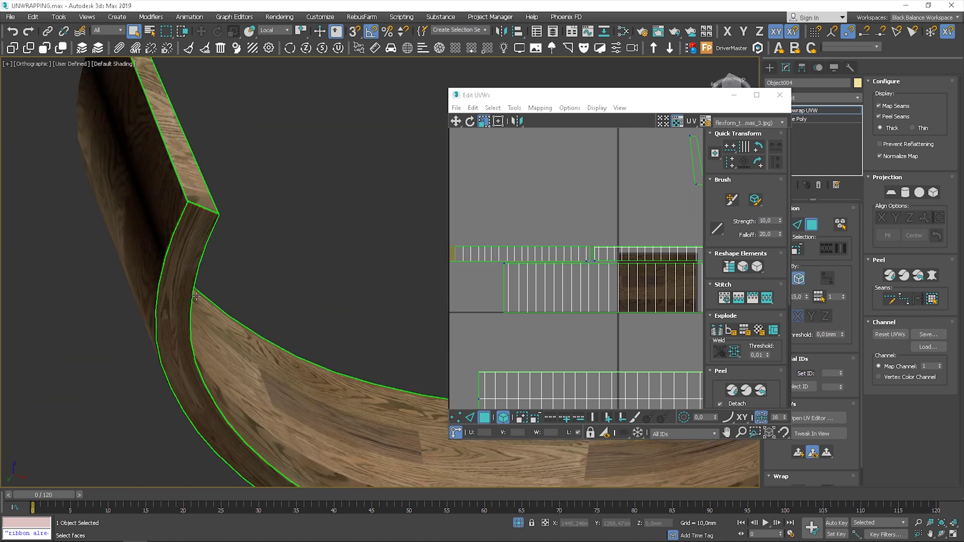
Step: Move the left end-face island beside the inner-face island's left end, aligning their lower edges
scroll(251, 393, down, 8)
alt+middle_drag(268, 306, 221, 422)
scroll(221, 425, up, 2)
scroll(220, 424, up, 5)
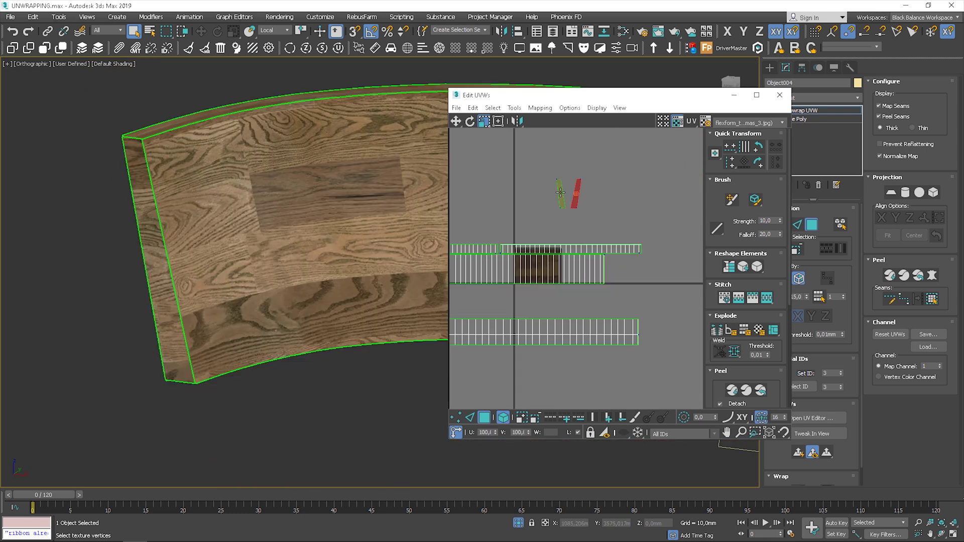
click(560, 192)
scroll(166, 253, up, 4)
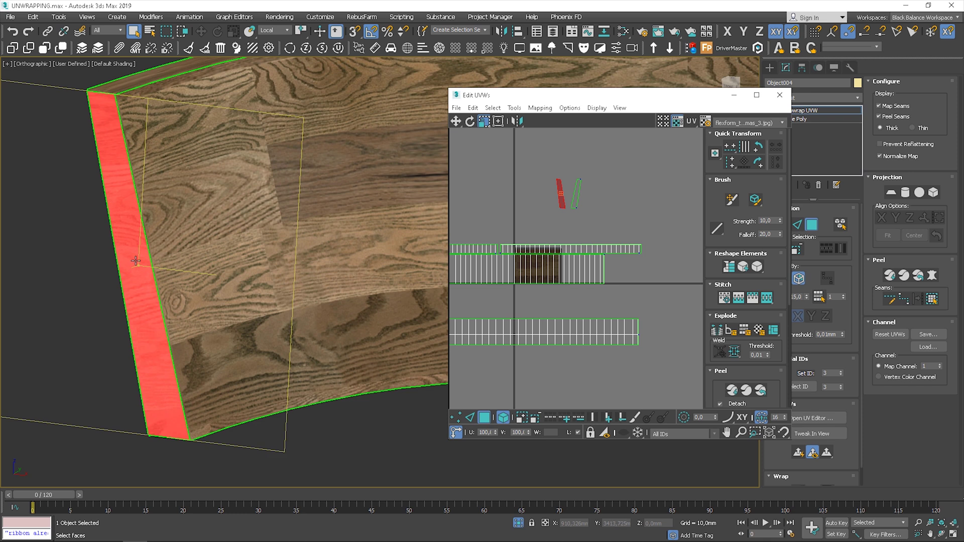
click(455, 121)
scroll(562, 211, up, 3)
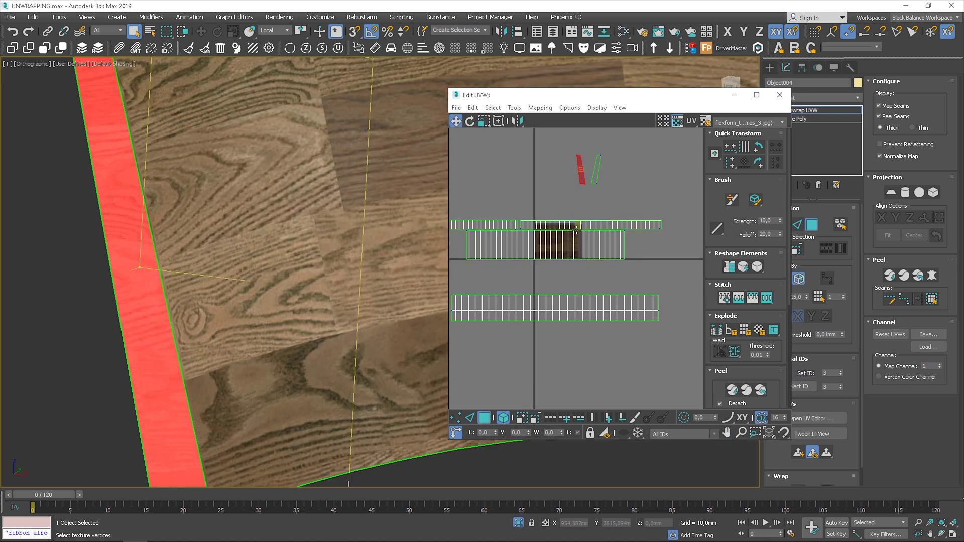
drag(624, 169, 460, 267)
scroll(467, 261, up, 3)
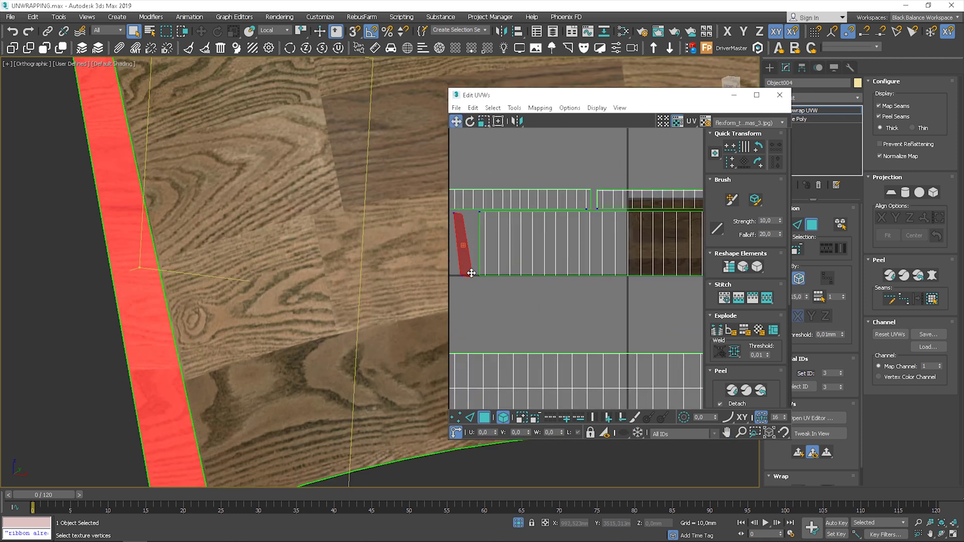
middle_drag(491, 235, 594, 233)
scroll(593, 235, up, 2)
drag(564, 286, 576, 284)
Step: Nudge the left end-face island slightly upward so its wood planks line up with the inner face at the corner
scroll(256, 277, down, 2)
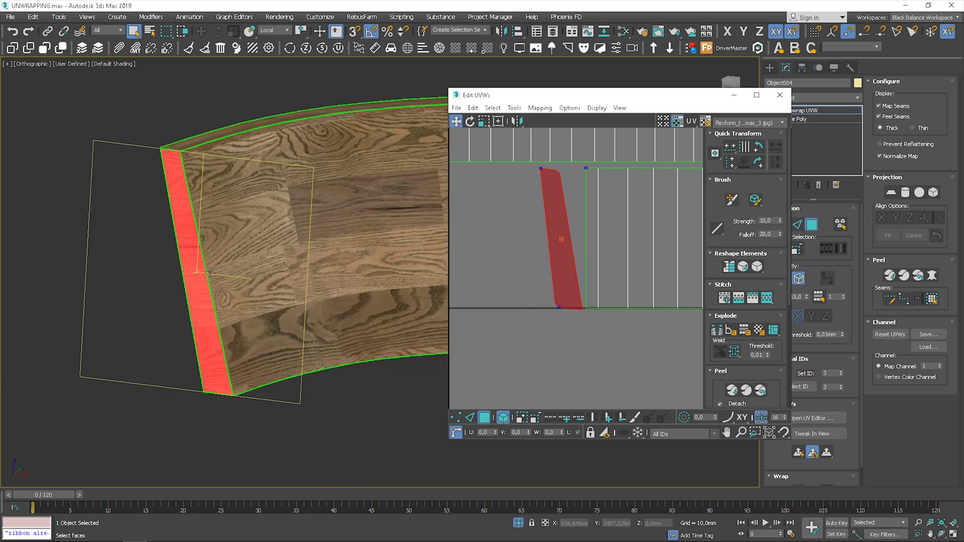
click(160, 282)
scroll(226, 341, up, 3)
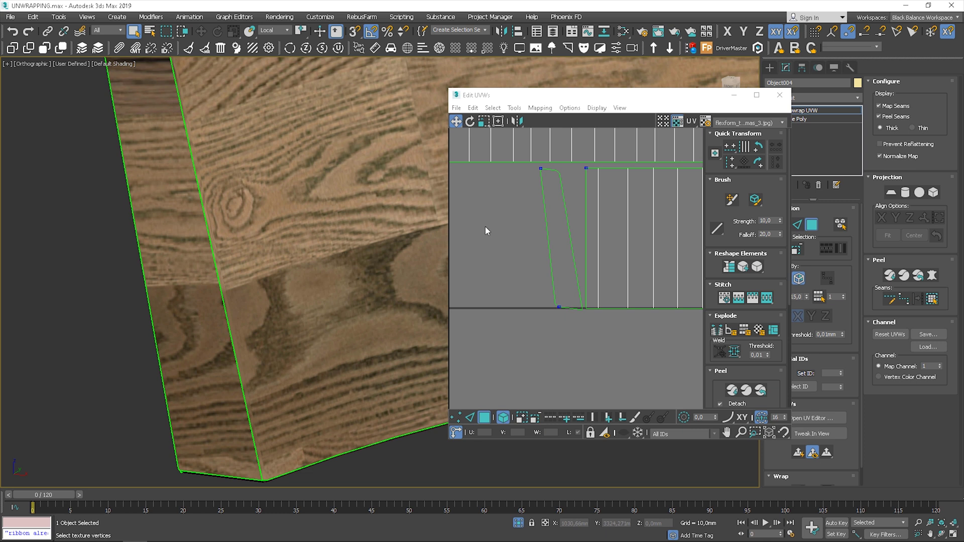
click(562, 219)
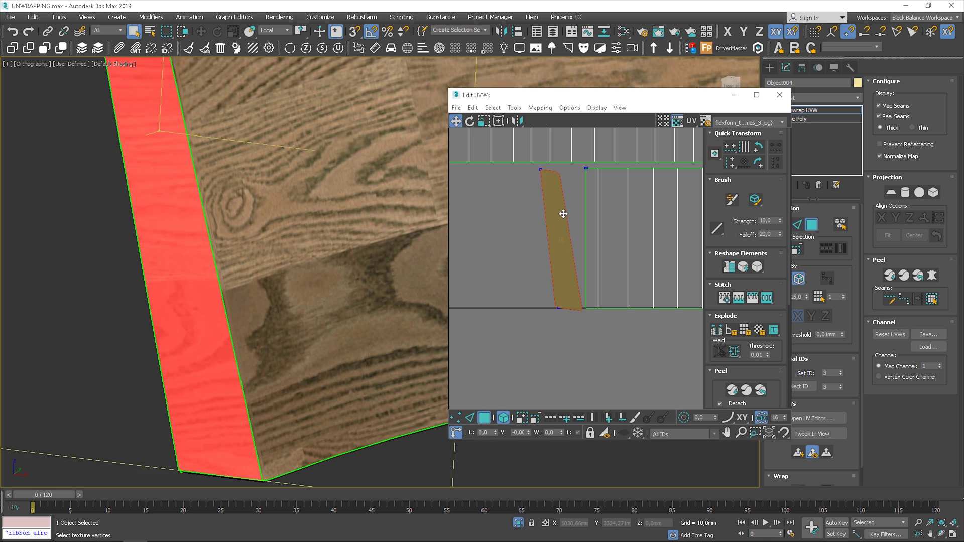
drag(563, 214, 563, 210)
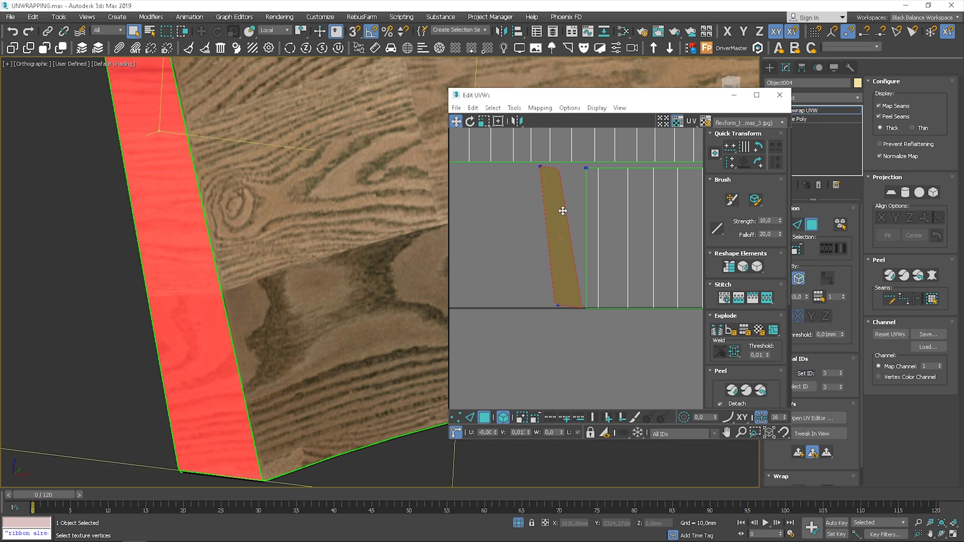
click(386, 279)
scroll(234, 296, down, 3)
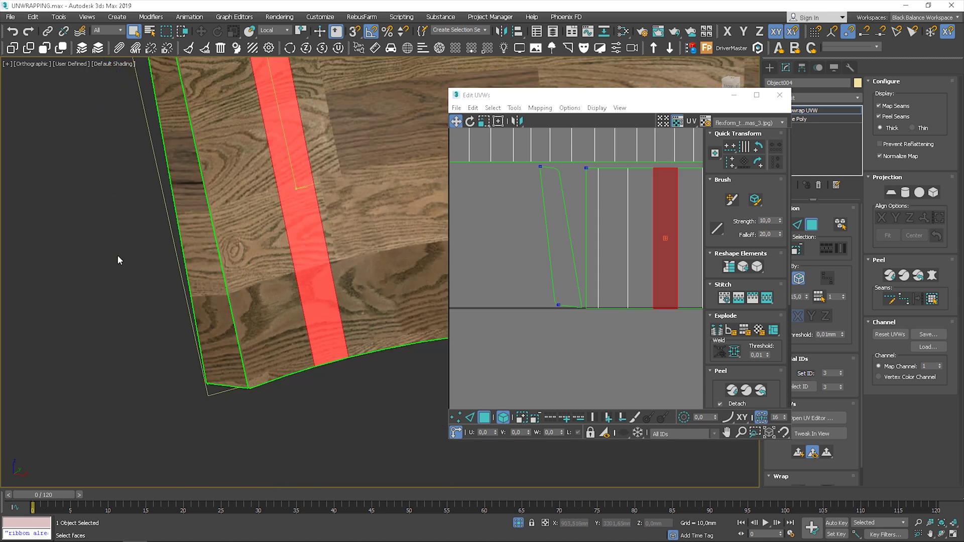
click(119, 261)
Step: Move the right end-face island beside the inner-face island's right end, roughly level with its lower edge
scroll(230, 195, down, 3)
middle_drag(300, 224, 5, 191)
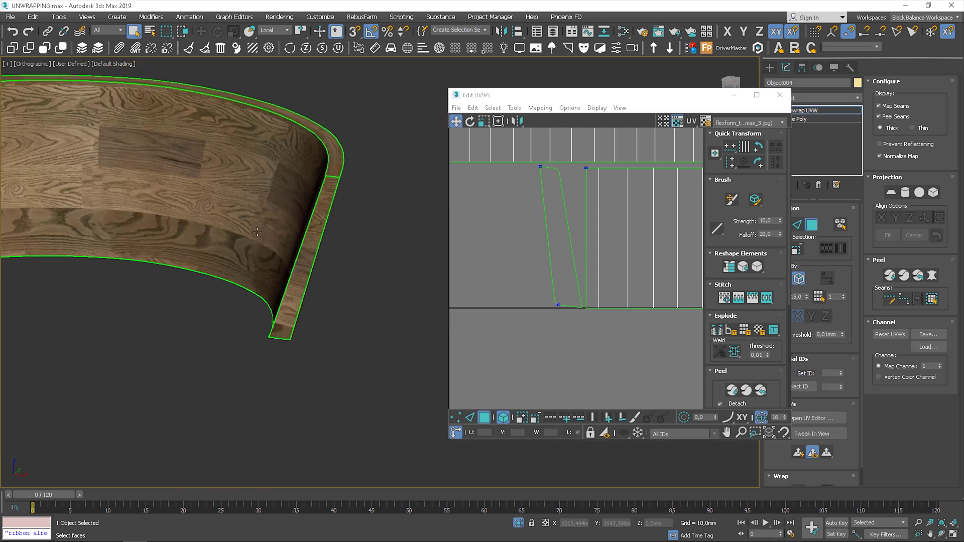
scroll(323, 213, up, 3)
click(318, 244)
alt+middle_drag(248, 280, 304, 292)
scroll(538, 237, down, 2)
scroll(537, 238, down, 3)
middle_drag(654, 182, 586, 195)
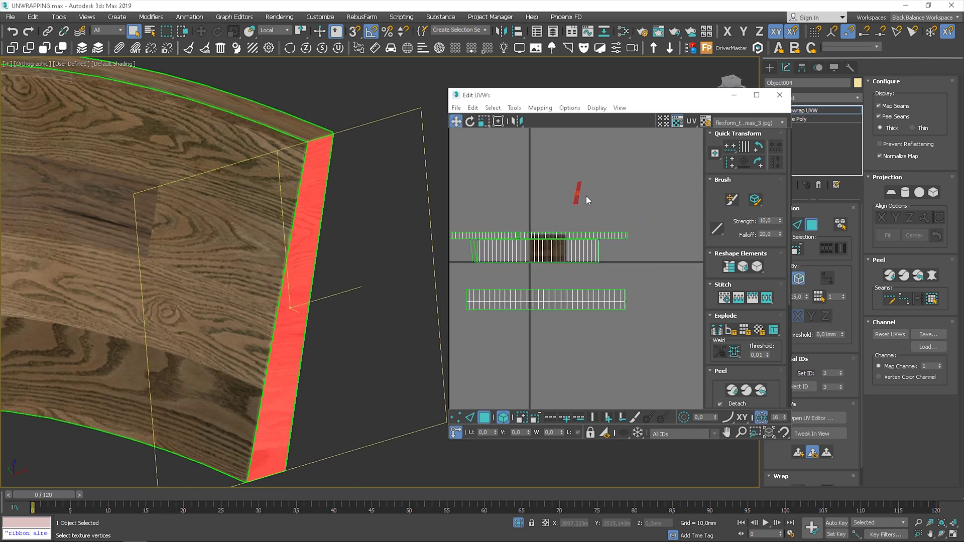
scroll(586, 195, up, 1)
drag(579, 196, 631, 301)
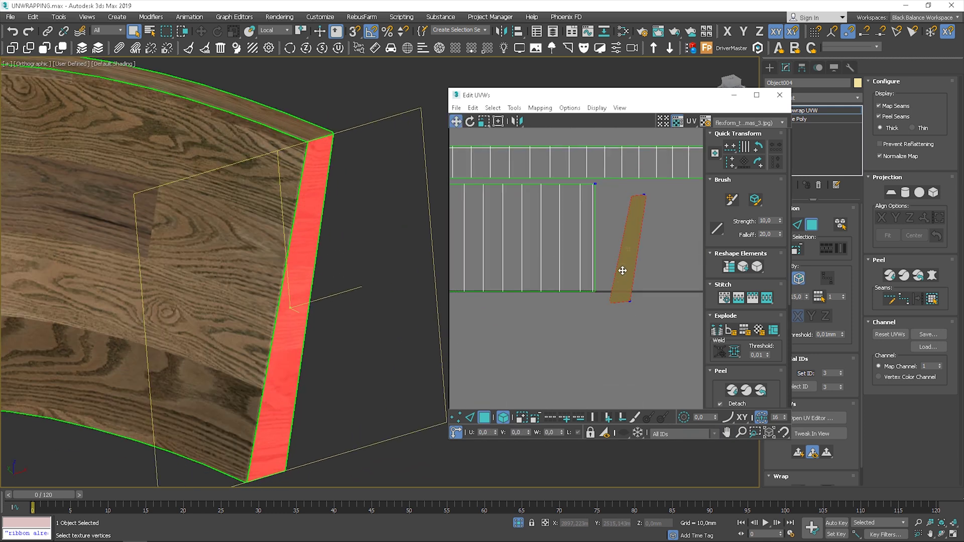
scroll(622, 271, up, 3)
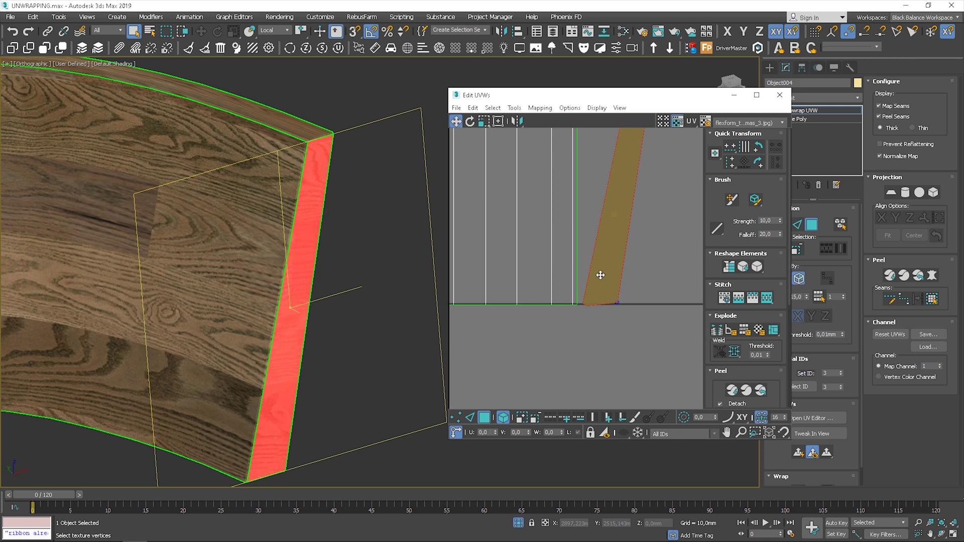
Step: Fine-tune the right end-face island's height so its wood planks line up with the inner face at the corner
scroll(606, 260, up, 2)
middle_drag(611, 251, 599, 275)
scroll(271, 398, up, 5)
middle_drag(273, 374, 276, 364)
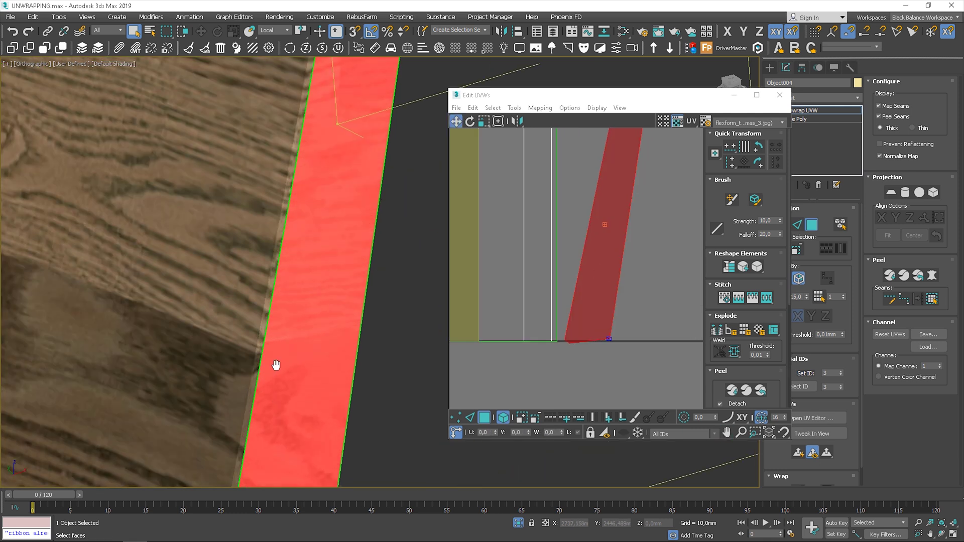
key(1)
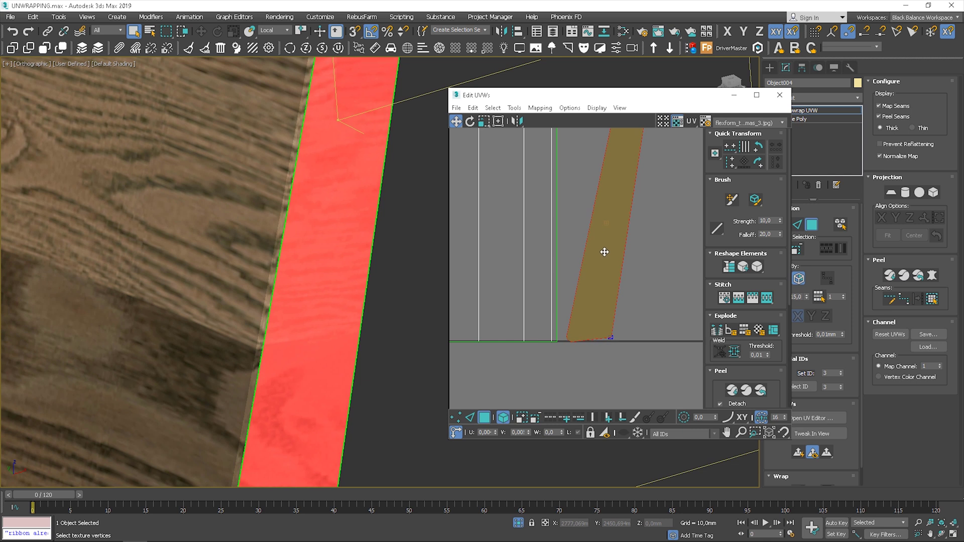
drag(604, 252, 604, 251)
key(3)
click(409, 273)
scroll(408, 273, down, 8)
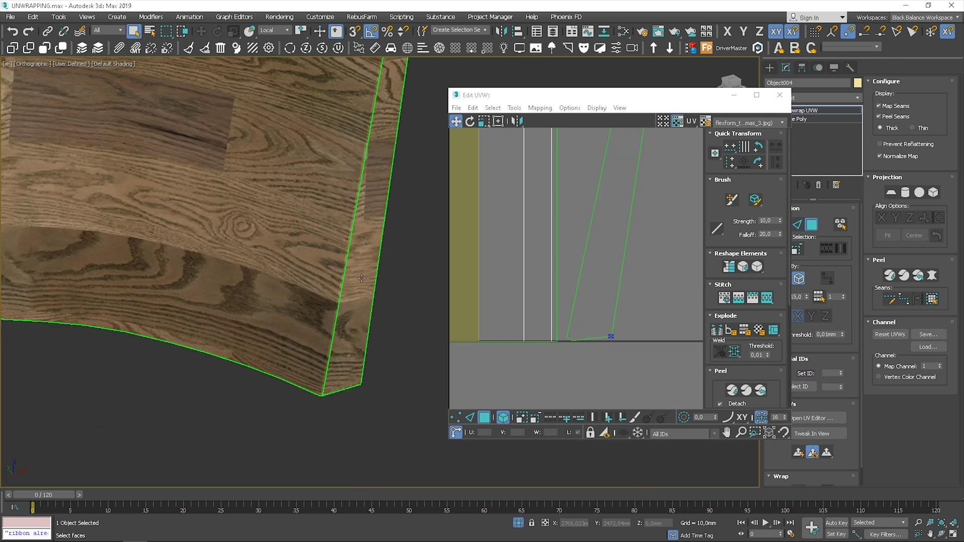
Step: Select the whole outer-face island and stretch it vertically to about twice its height to correct the wood grain
alt+middle_drag(306, 324, 185, 325)
click(185, 326)
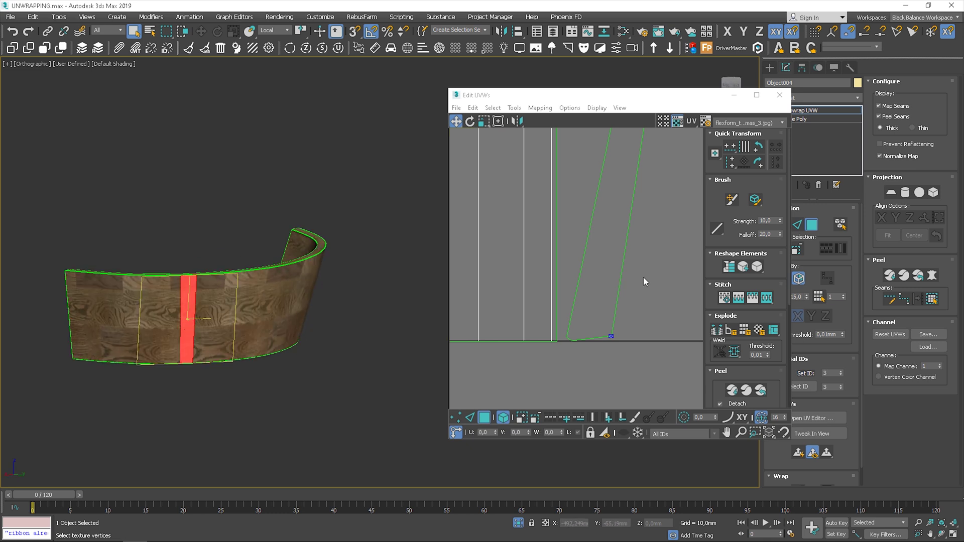
scroll(640, 278, down, 5)
scroll(601, 304, up, 2)
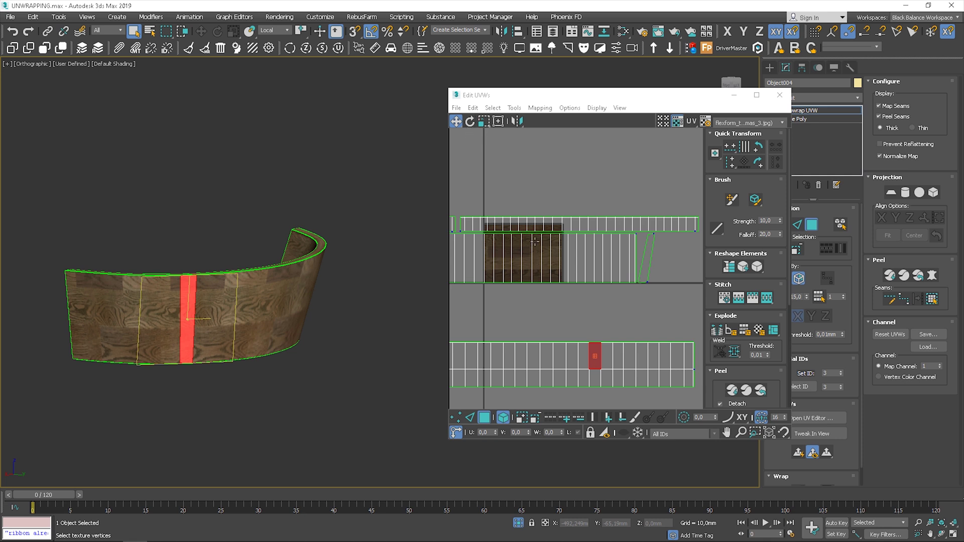
double_click(579, 356)
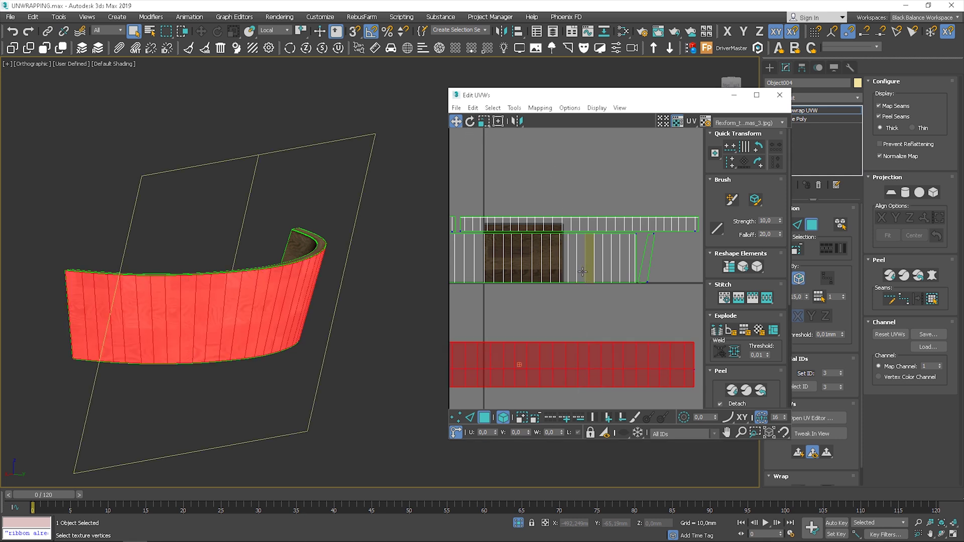
middle_drag(583, 279, 600, 230)
scroll(598, 233, down, 2)
click(484, 120)
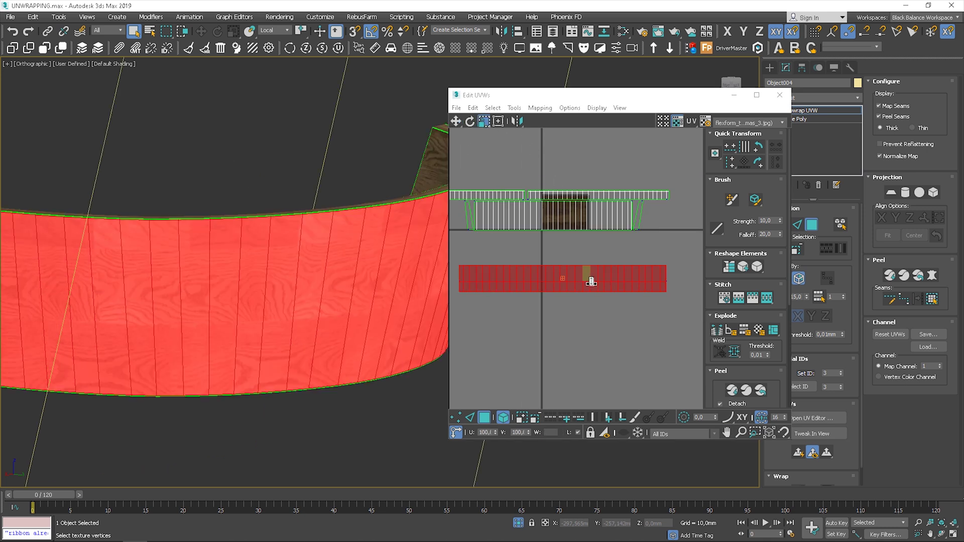
drag(594, 279, 597, 247)
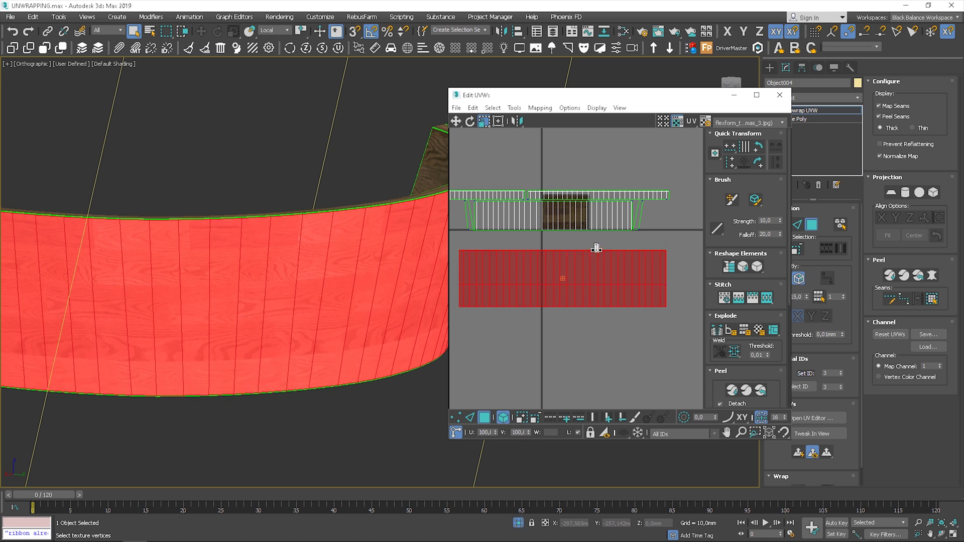
click(577, 350)
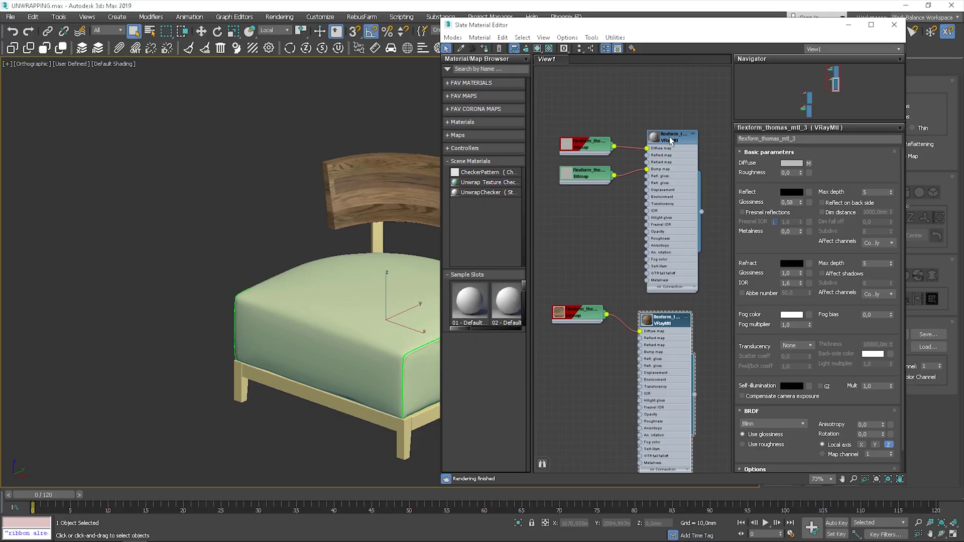
Step: Assign the fabric VRayMtl with diffuse and bump bitmaps to the seat cushion and inspect the weave on it
click(485, 49)
scroll(253, 272, up, 5)
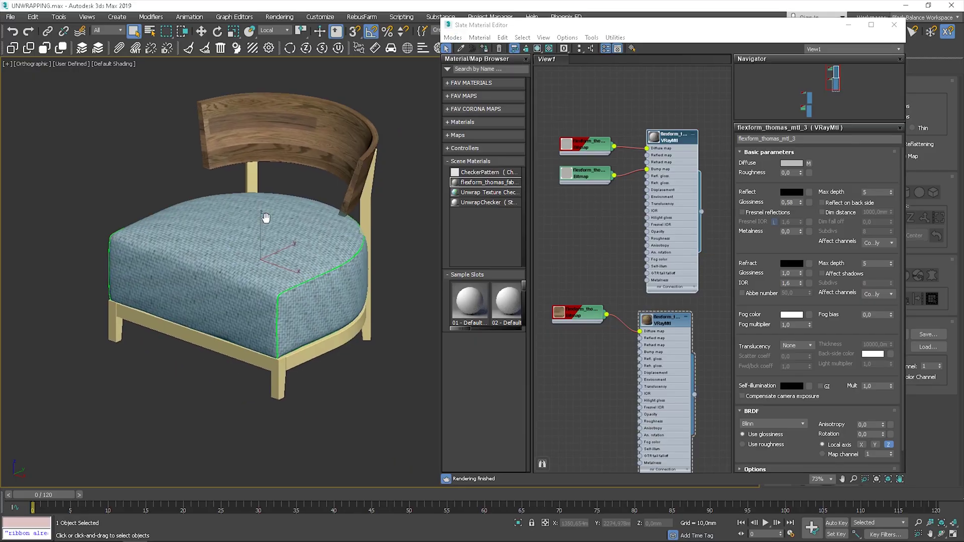
scroll(254, 266, down, 4)
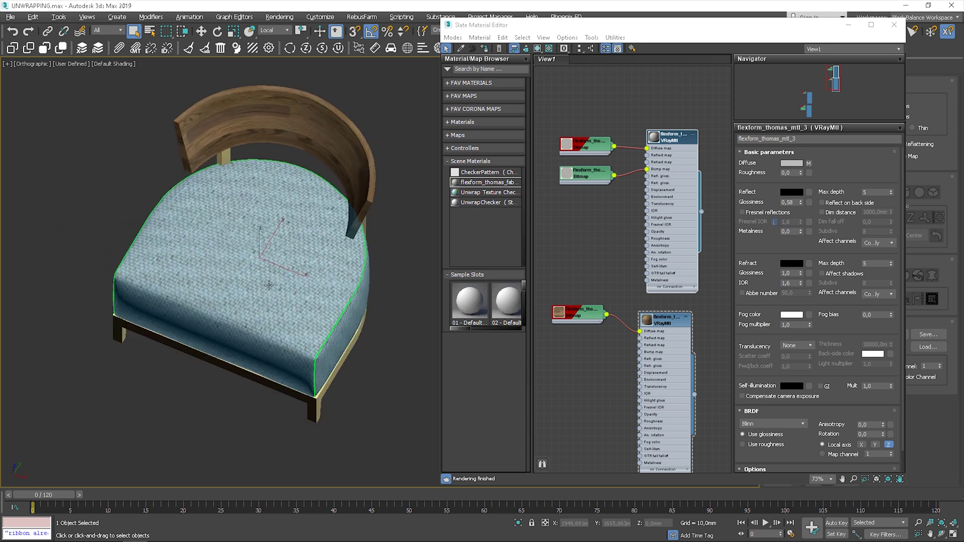
Step: Set the U and V tiling of the fabric's diffuse bitmap to 3,0 and inspect the finer weave on the cushion
click(581, 149)
double_click(581, 148)
double_click(809, 211)
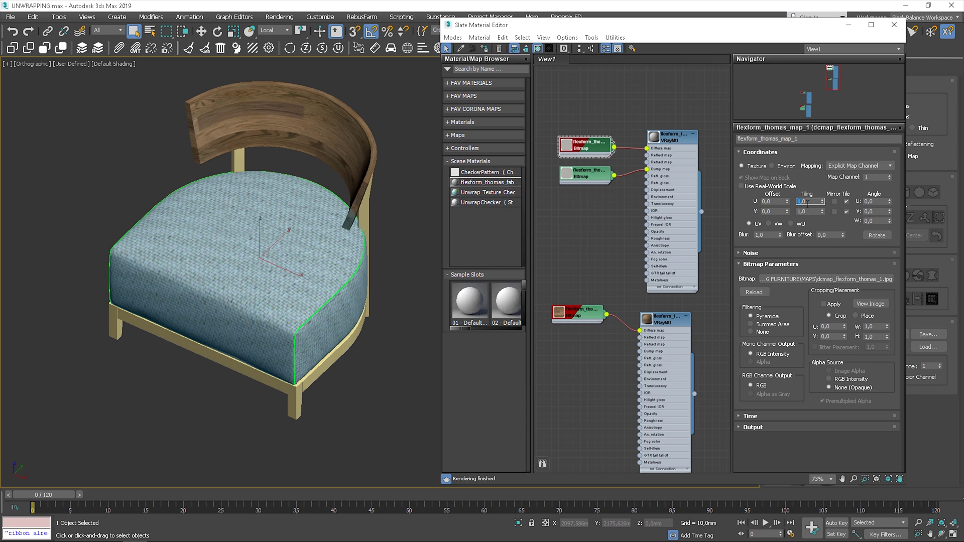
key(Tab)
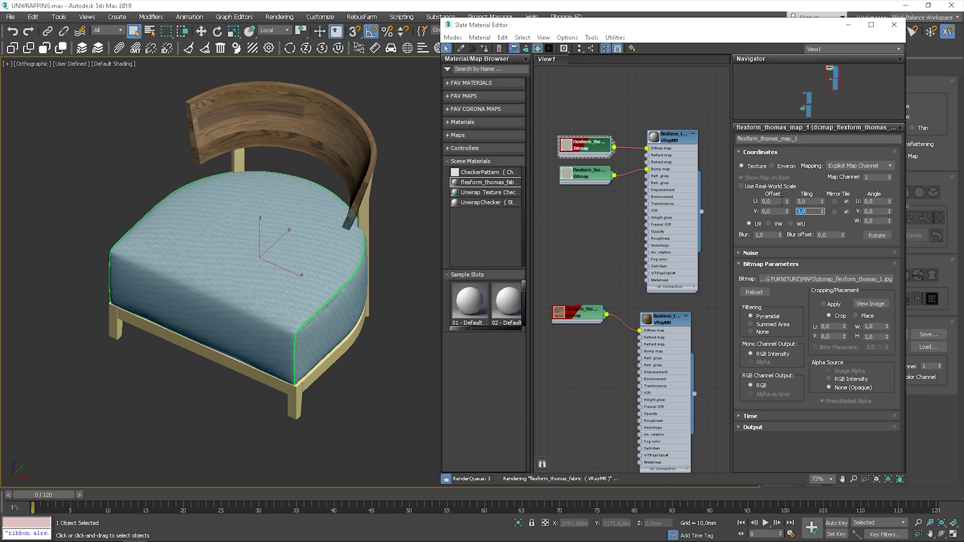
scroll(281, 335, up, 6)
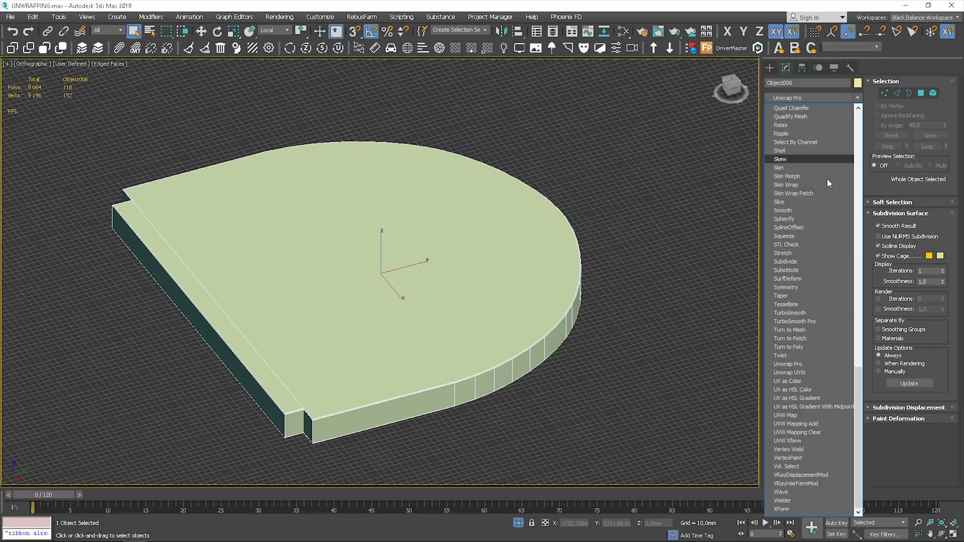
Step: Add an Unwrap UVW modifier to the D-shaped seat base panel and switch to edge selection
click(803, 373)
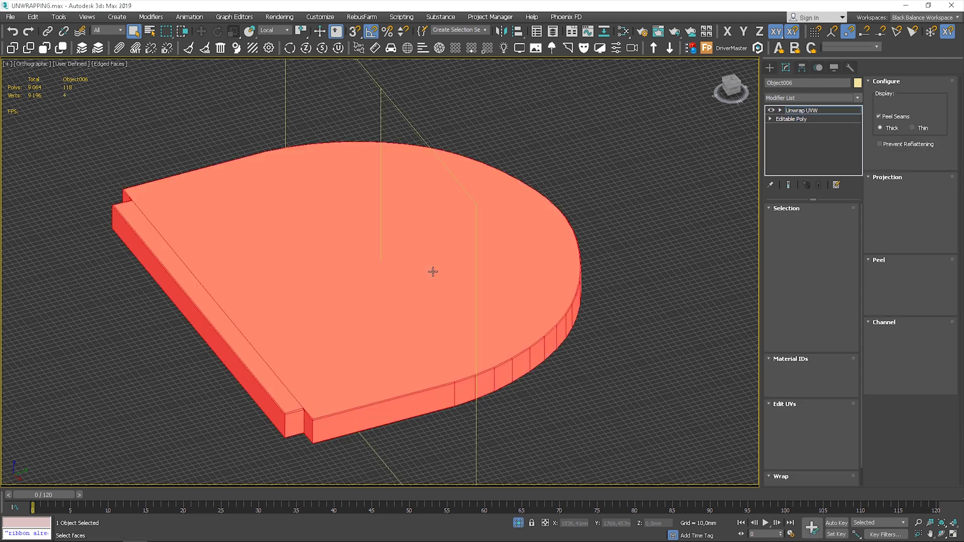
alt+middle_drag(433, 271, 552, 322)
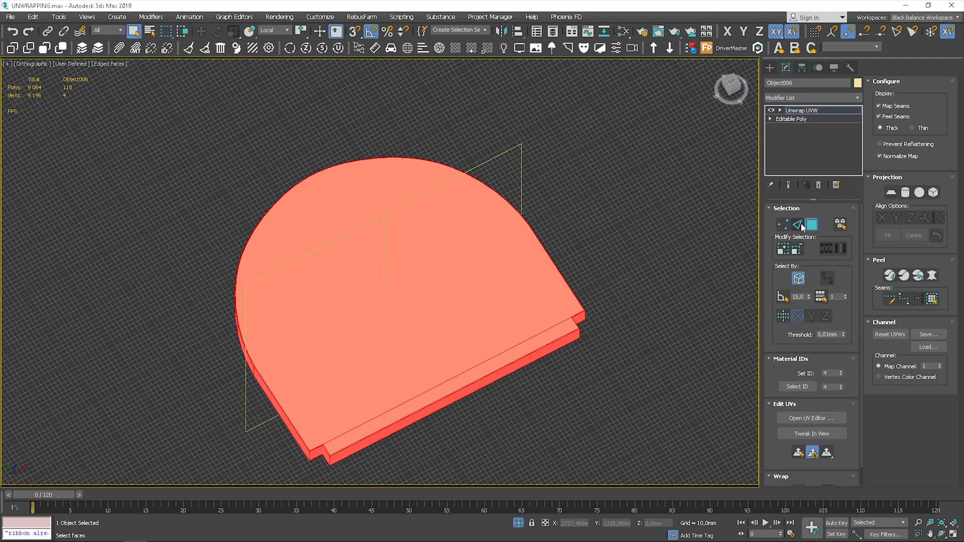
click(797, 224)
Step: Select the edge loop around the seat base's upper rim, just below the bevel, and convert it to a seam
scroll(387, 456, up, 10)
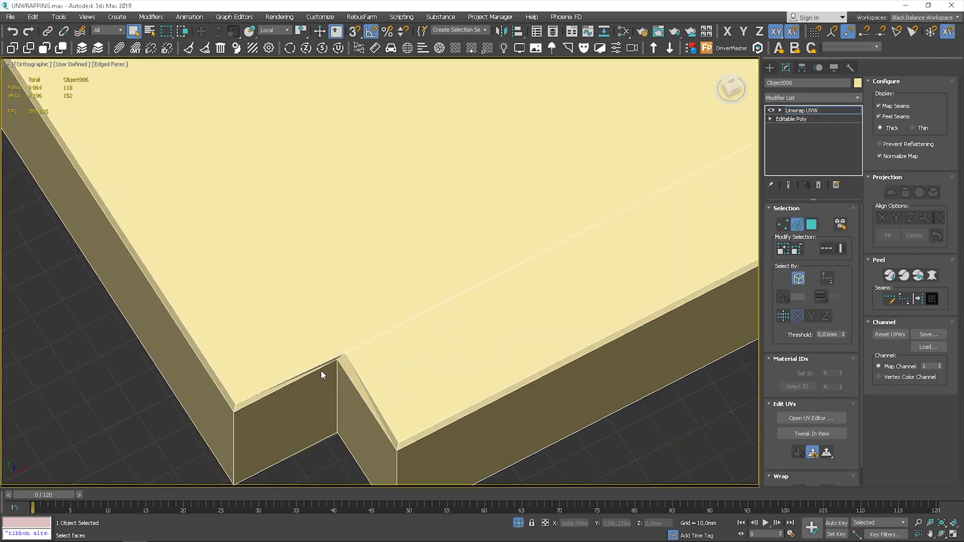
middle_drag(320, 370, 311, 370)
click(217, 389)
alt+middle_drag(217, 389, 326, 266)
click(330, 257)
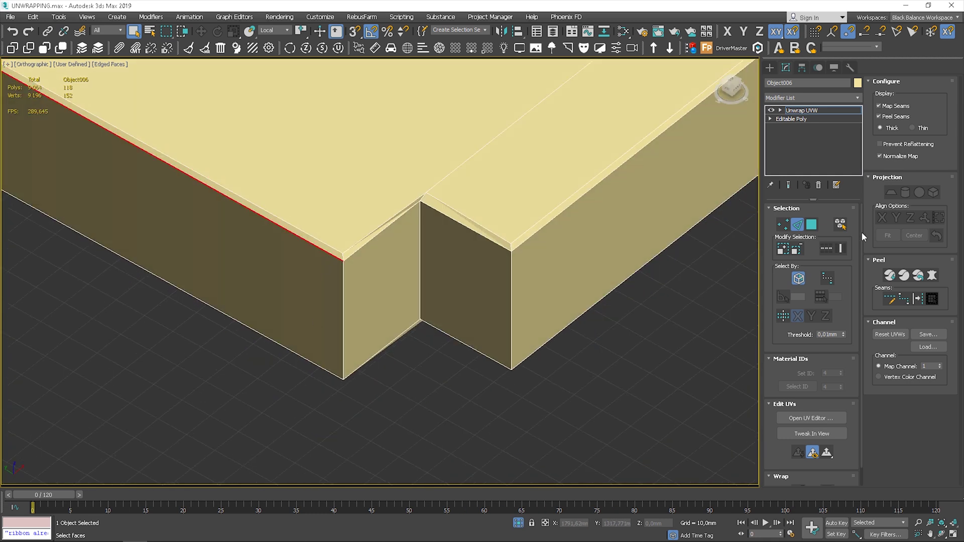
click(827, 249)
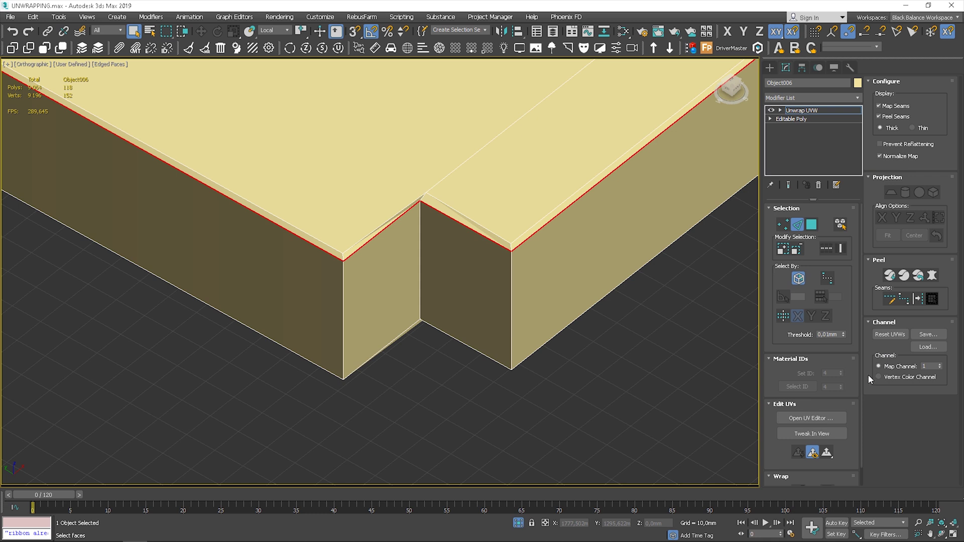
click(918, 299)
Step: Select the edge loop around the seat base's lower rim and convert it to a seam
alt+middle_drag(552, 351, 507, 330)
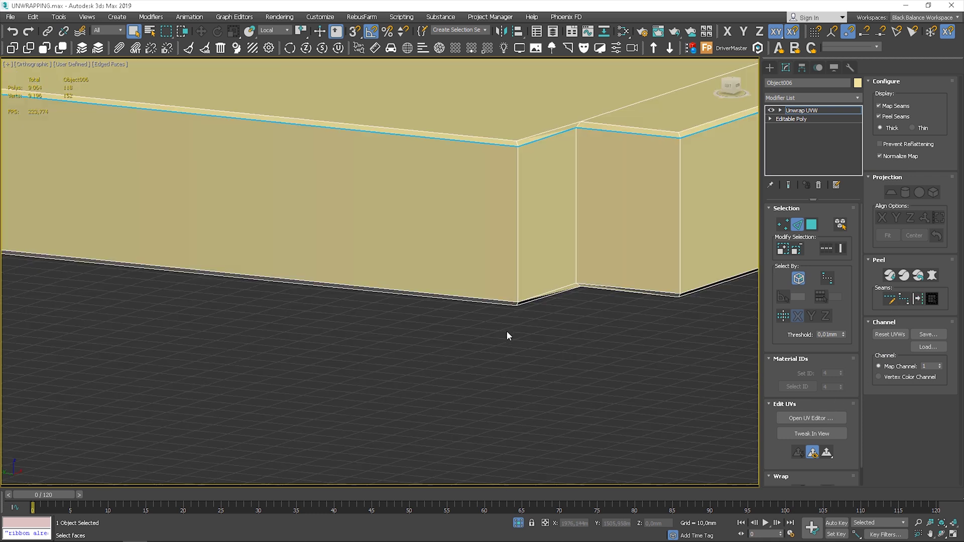
click(504, 302)
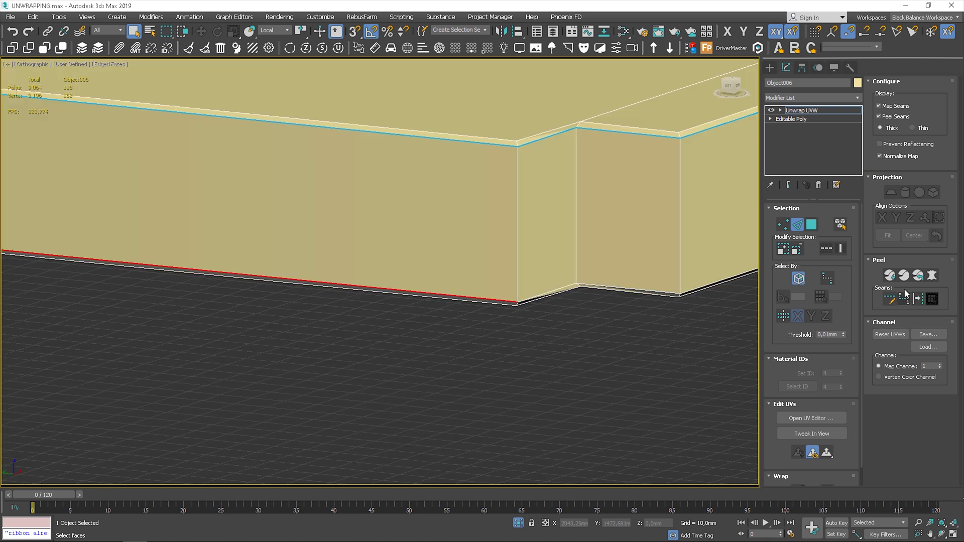
click(826, 249)
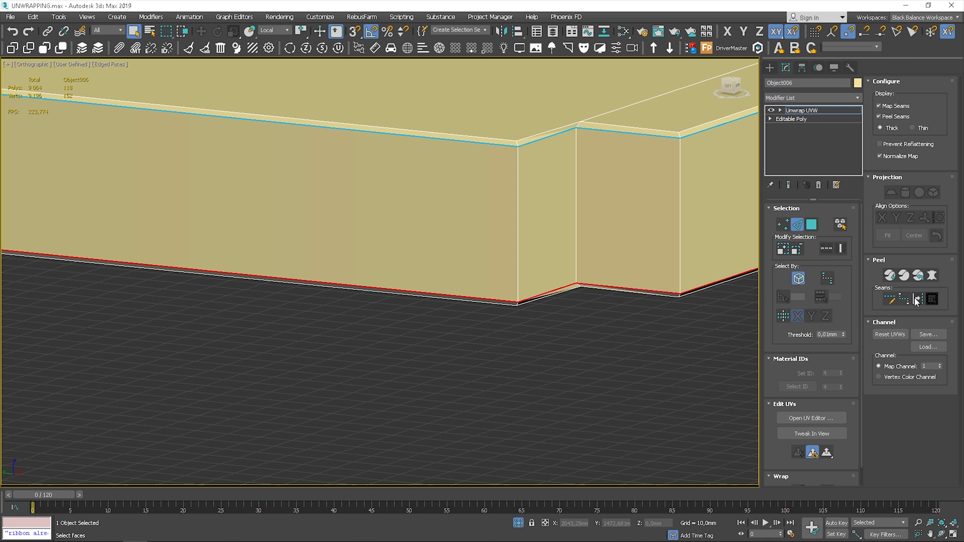
click(917, 299)
Step: Convert the vertical edges at the first notched corner of the seat base to seams
alt+middle_drag(499, 270, 516, 217)
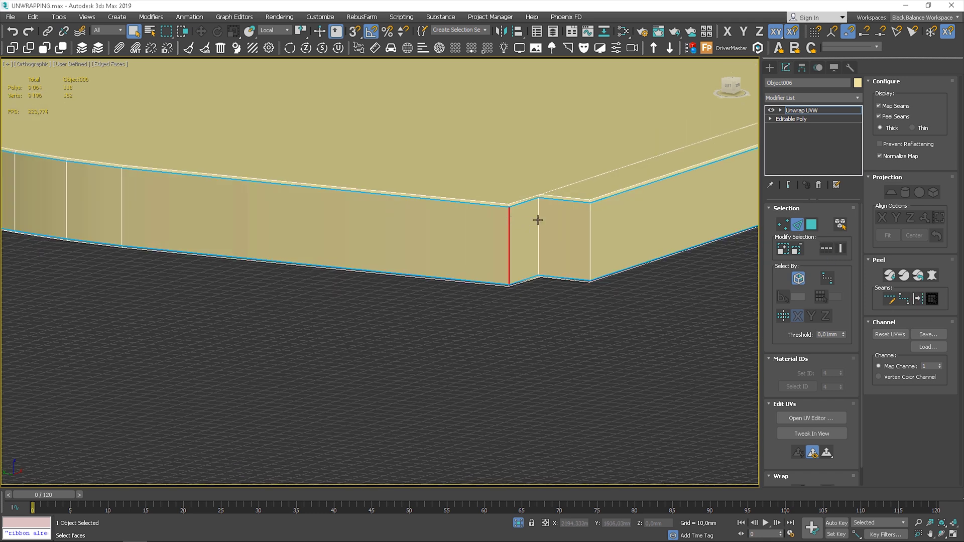
click(918, 298)
scroll(417, 258, down, 5)
scroll(234, 218, up, 1)
Step: Convert the vertical edges at the opposite notched corner of the seat base to seams
alt+middle_drag(234, 219, 221, 231)
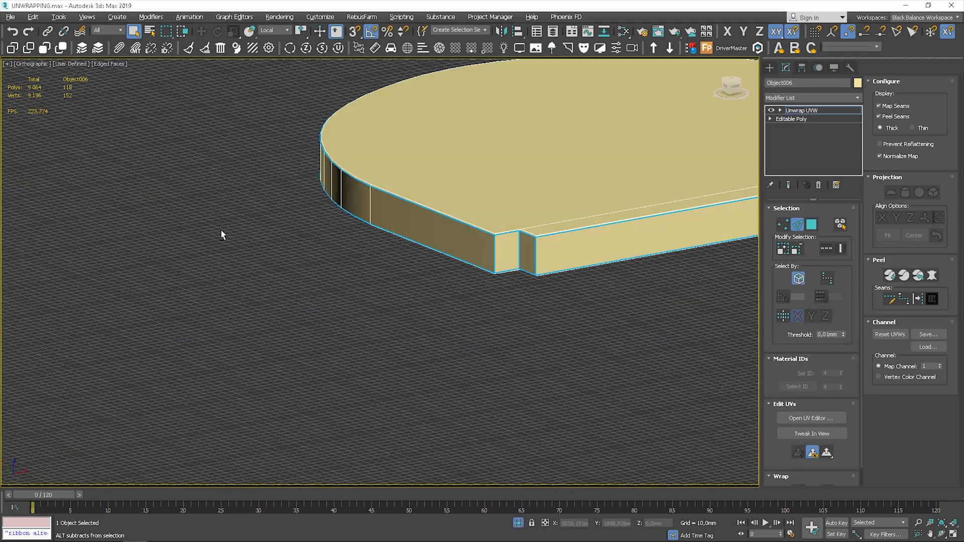
scroll(221, 234, down, 5)
alt+middle_drag(351, 252, 402, 368)
scroll(402, 368, up, 6)
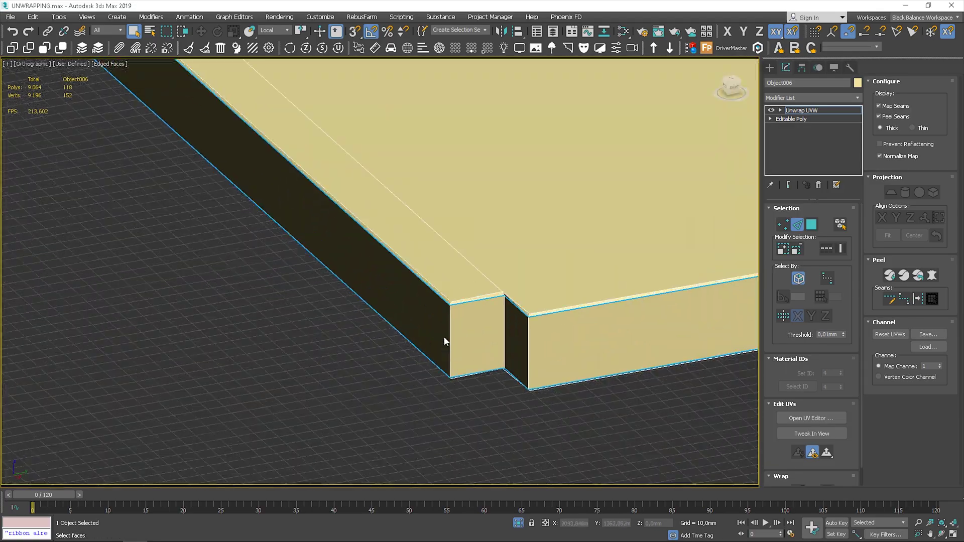
ctrl+click(528, 343)
click(918, 299)
scroll(619, 312, down, 7)
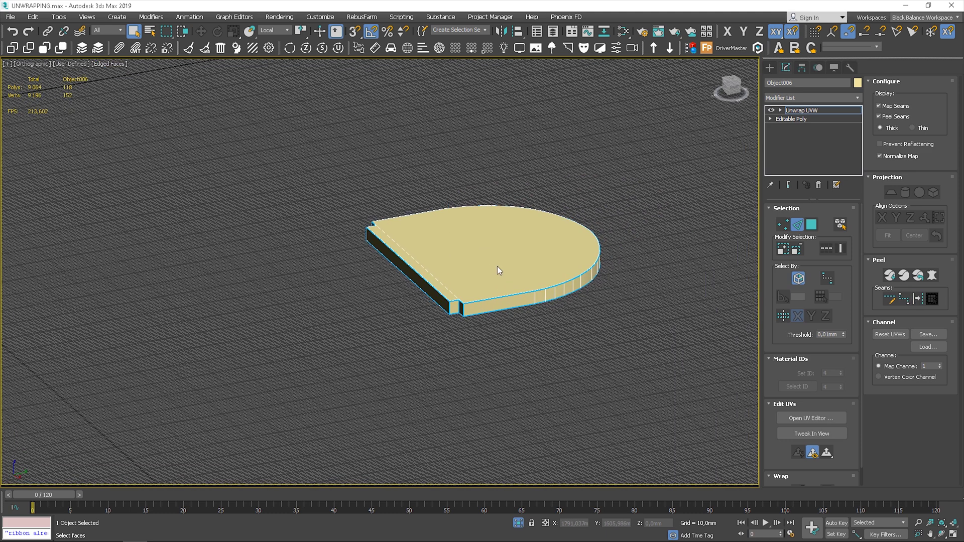
Step: Open the UV editor beside the model and select all of the seat base's UV faces, with element selection enabled
click(810, 418)
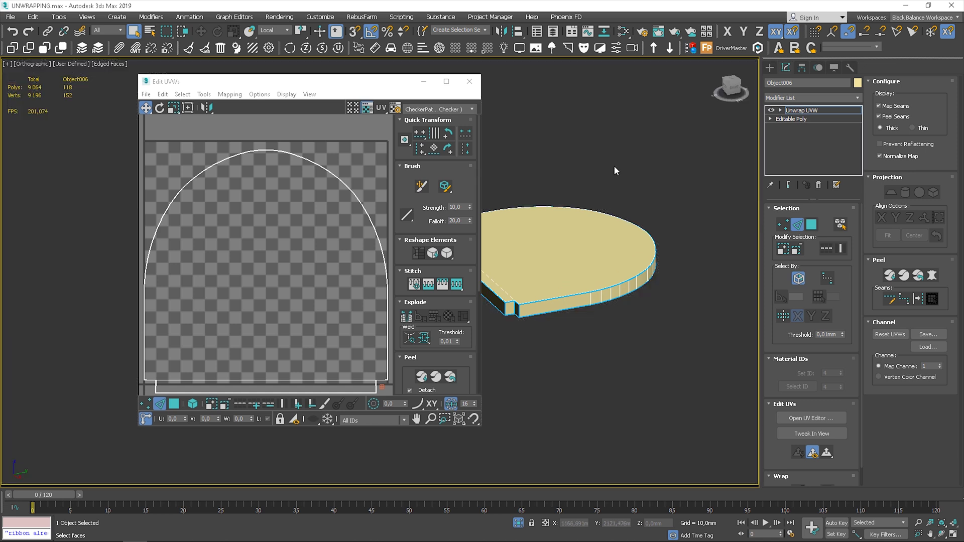
middle_drag(495, 217, 563, 243)
middle_drag(342, 182, 323, 171)
scroll(324, 170, down, 2)
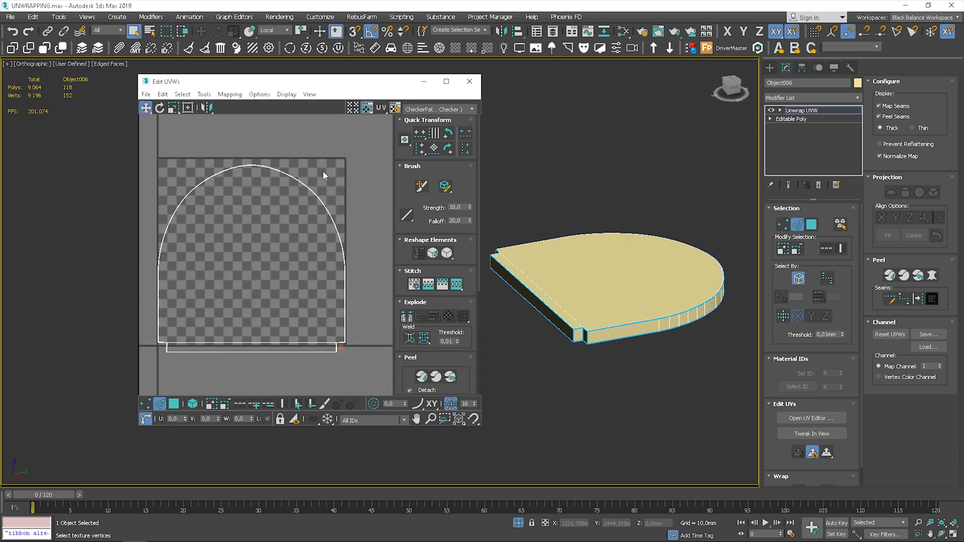
drag(301, 81, 274, 78)
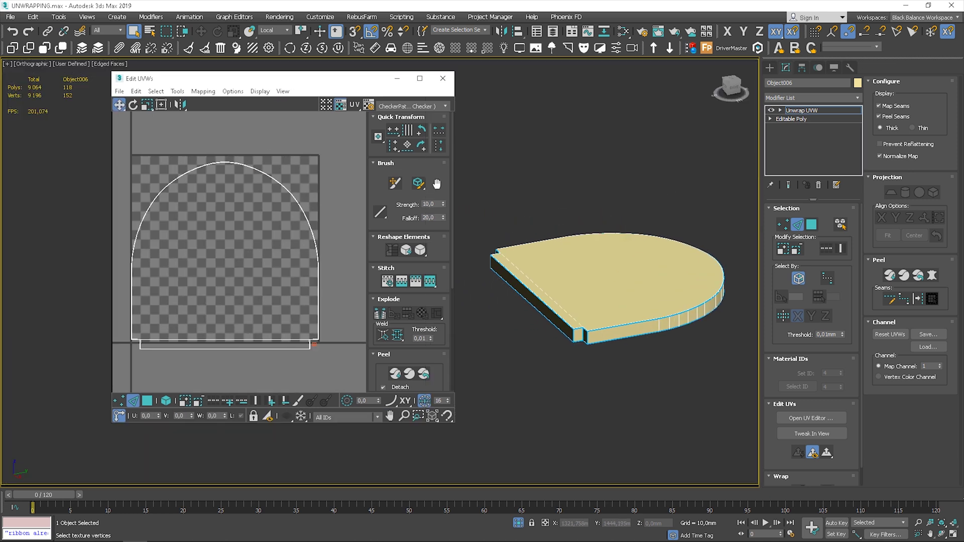
click(148, 401)
drag(357, 361, 118, 126)
click(166, 400)
Step: Run a pelt map on the seat base's UVs and commit it
click(932, 276)
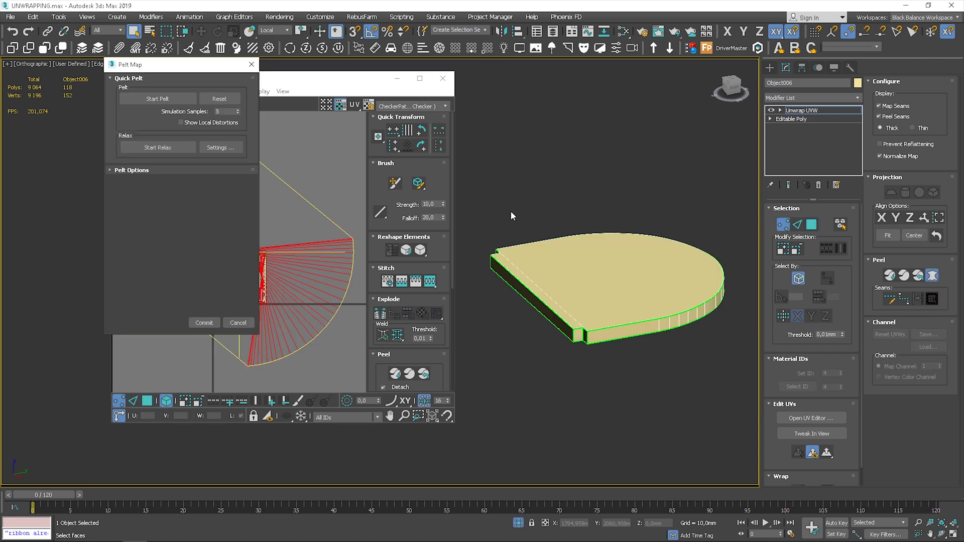
click(160, 99)
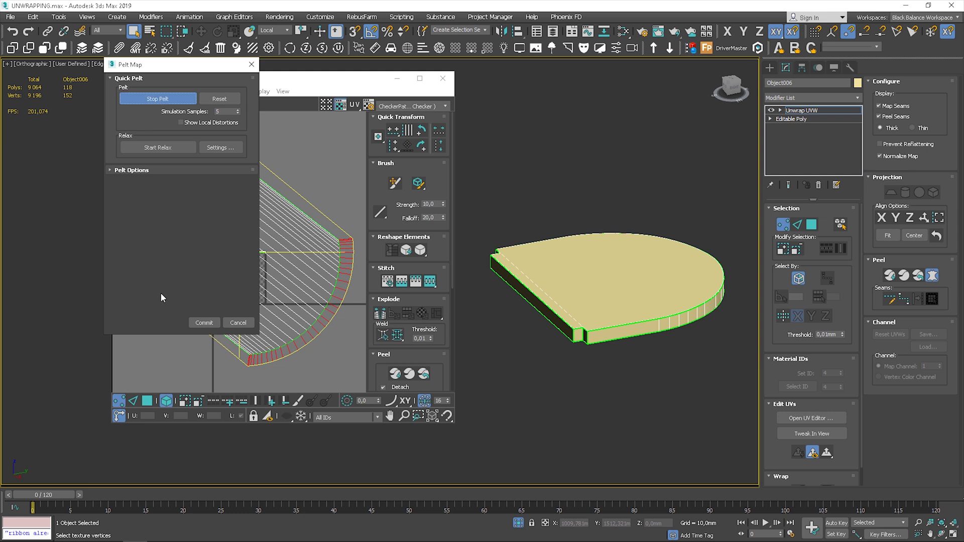
click(206, 325)
Step: Select all UV faces of the seat base and flatten them into separate islands with Quick Peel
click(273, 211)
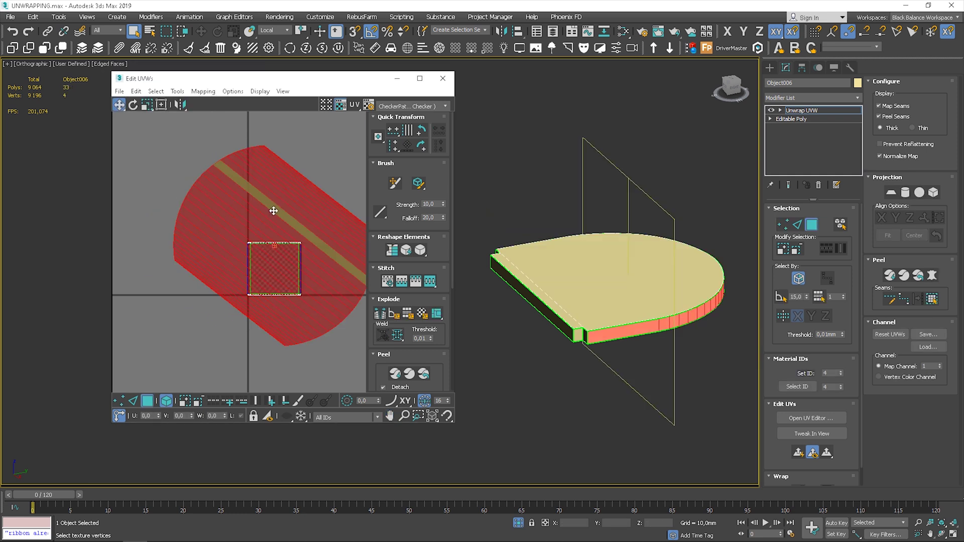
key(ctrl+a)
click(394, 374)
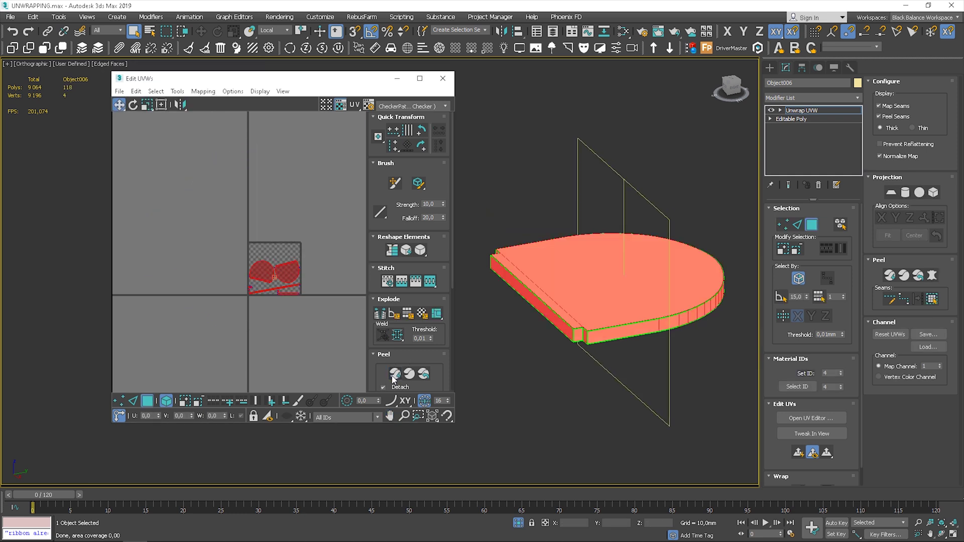
scroll(275, 287, up, 6)
Step: Select a D-shaped island and show the UV_Checker.png Texture Checker on the UVs and the model seen from above
click(214, 233)
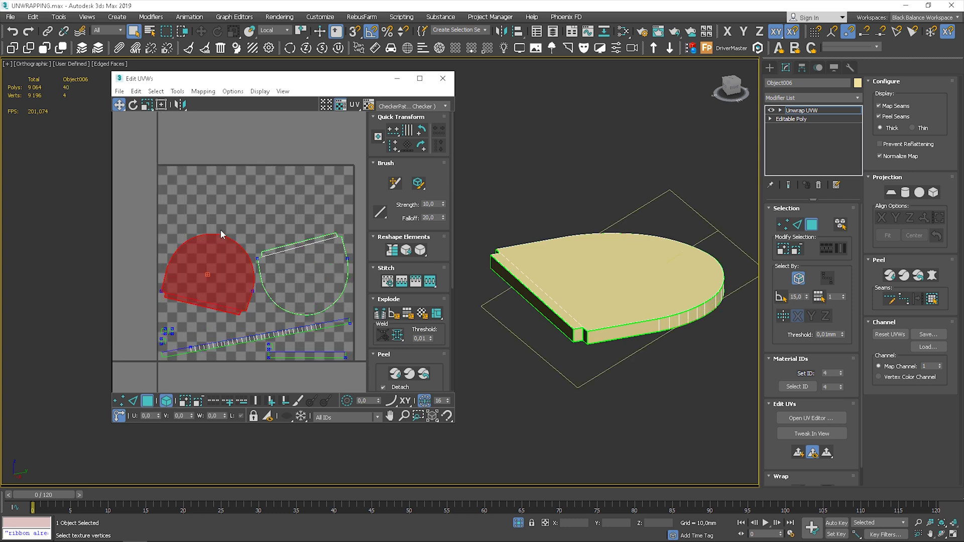
click(405, 106)
click(403, 122)
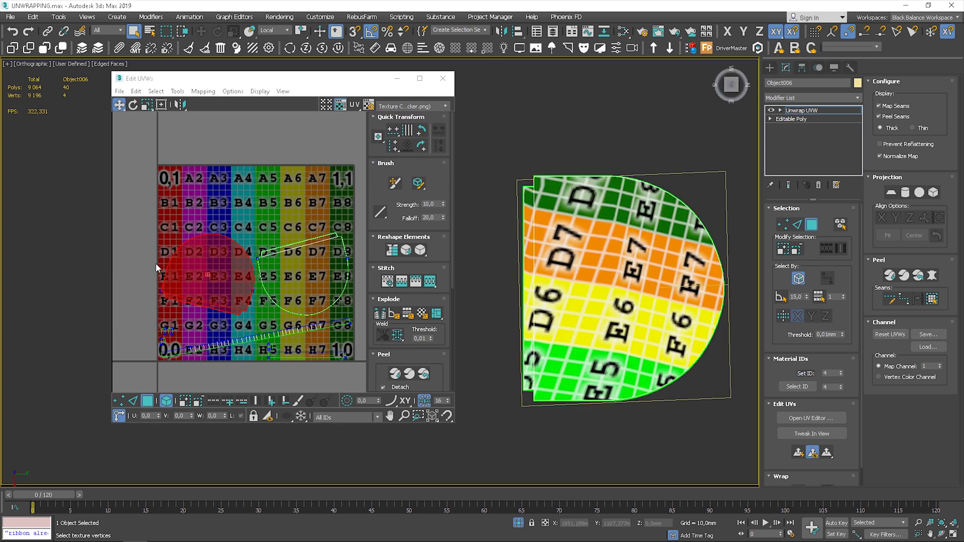
scroll(226, 268, up, 3)
scroll(232, 242, down, 3)
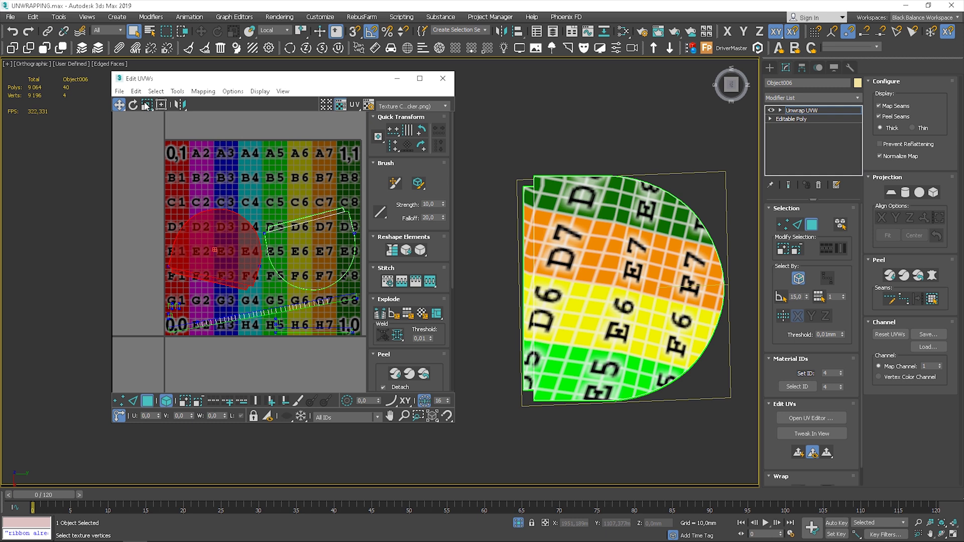
Step: Rotate the two D-shaped islands upright so their straight edges run horizontally and the checker aligns with the panel
click(133, 105)
mouse_move(261, 271)
mouse_down()
mouse_move(258, 256)
mouse_move(353, 218)
mouse_move(339, 257)
mouse_up()
scroll(333, 202, up, 3)
scroll(212, 263, down, 2)
middle_drag(255, 256, 222, 248)
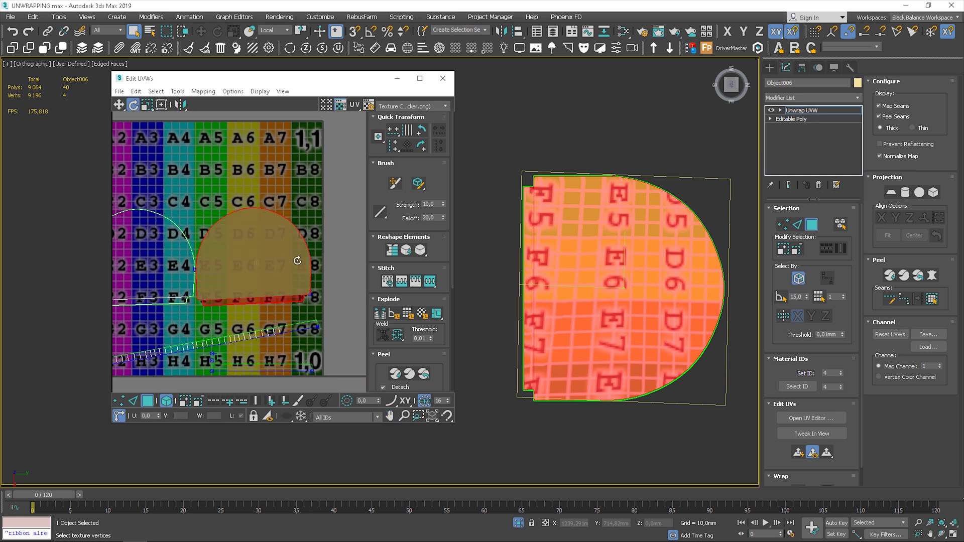
drag(303, 255, 303, 256)
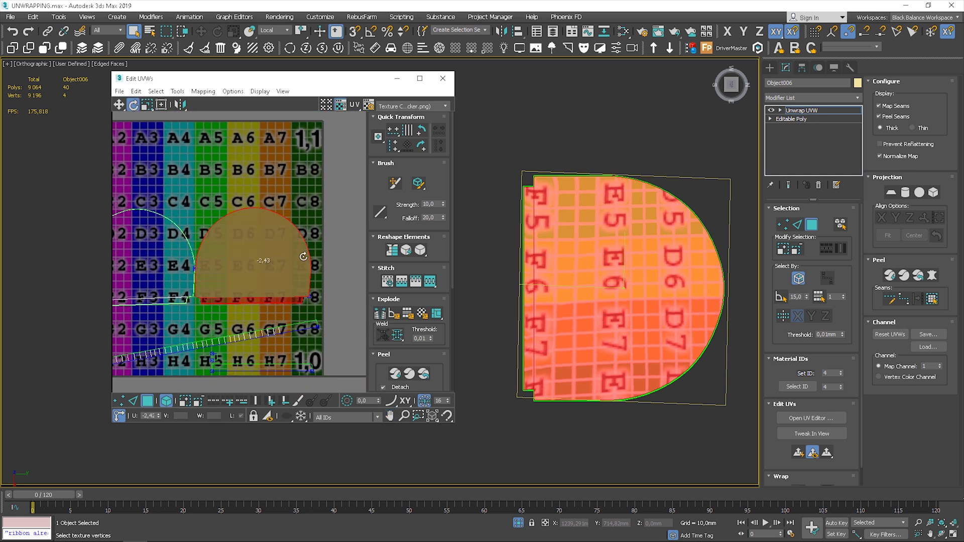
scroll(303, 239, down, 2)
middle_drag(303, 239, 308, 216)
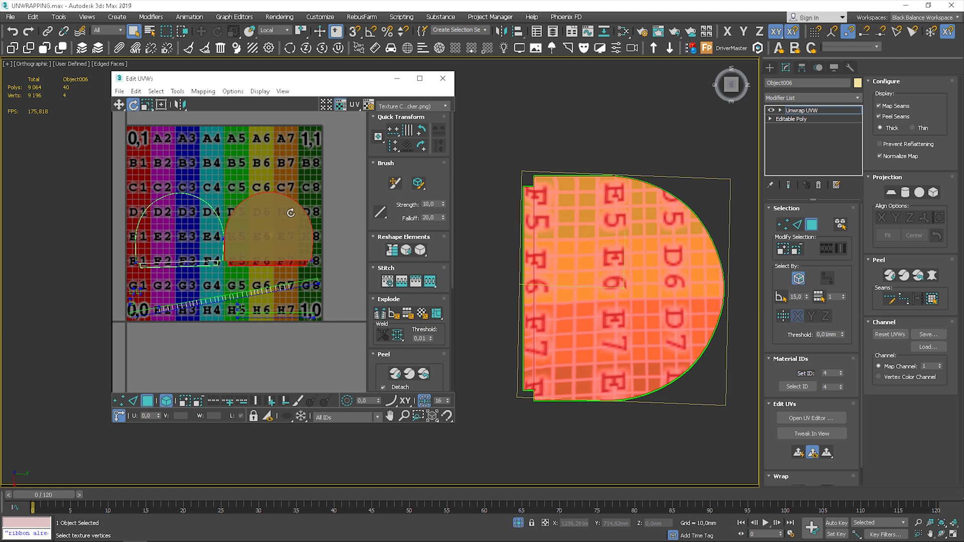
Step: Relax all of the seat base's UV islands by polygon angles
key(ctrl+a)
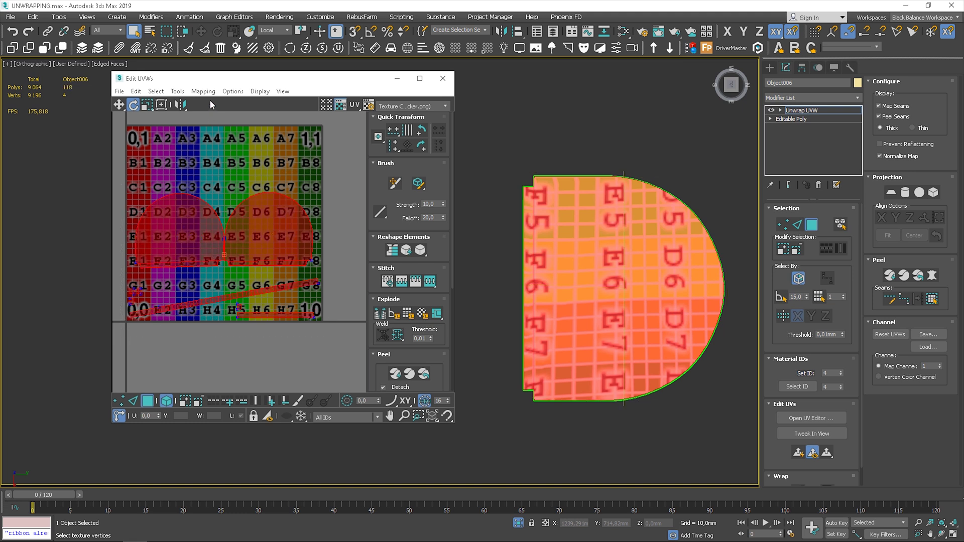
click(178, 91)
click(208, 261)
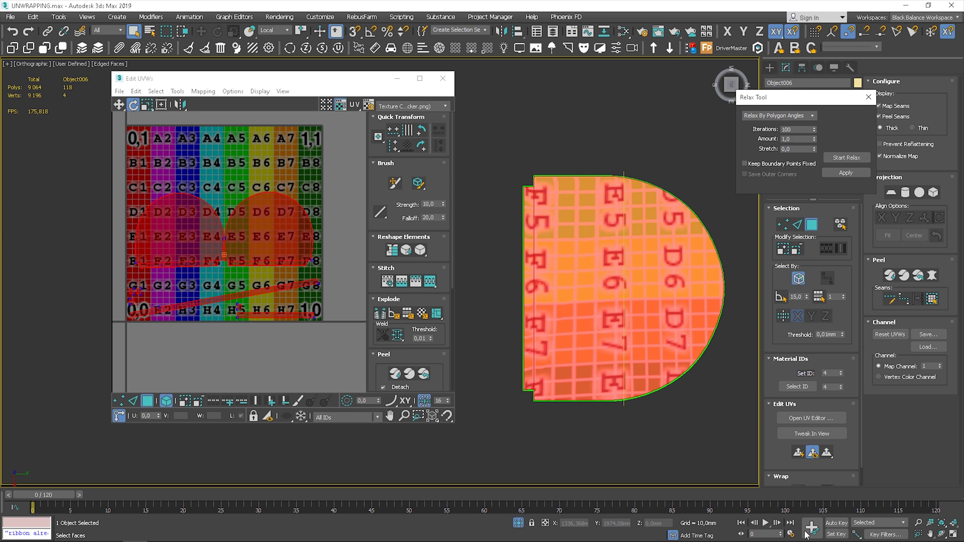
click(841, 157)
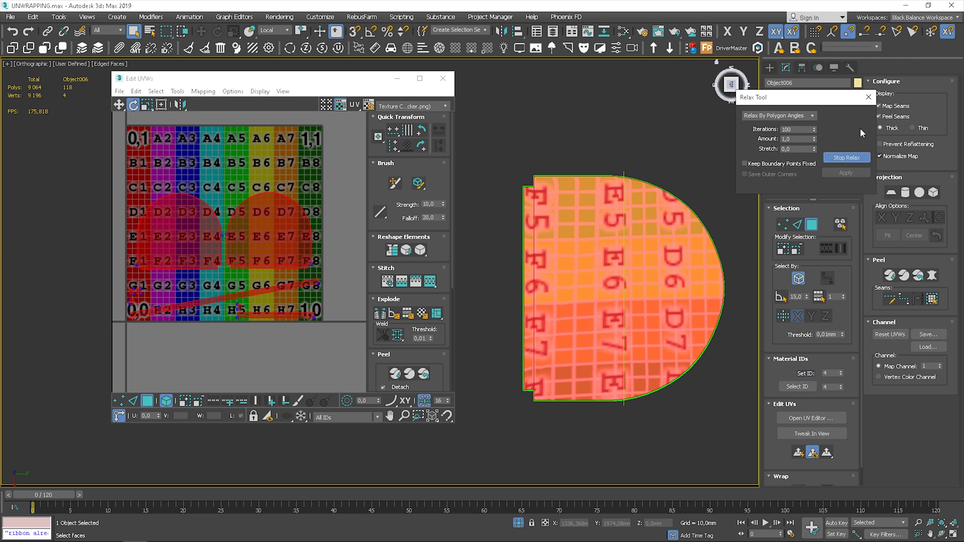
click(868, 98)
Step: Check the relaxed D-shaped island, switch the displayed texture to CheckerPattern and clear the face selection
click(291, 336)
click(267, 228)
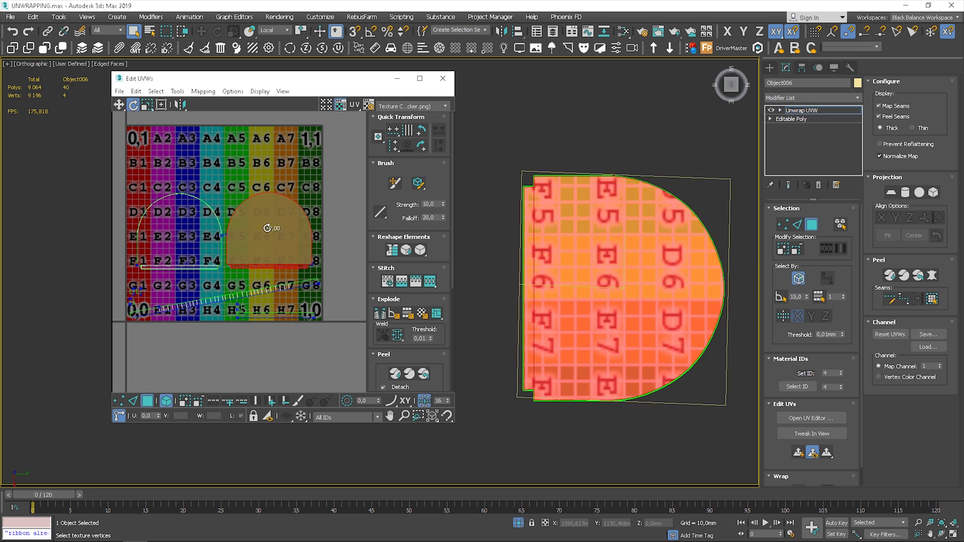
middle_drag(255, 254, 260, 284)
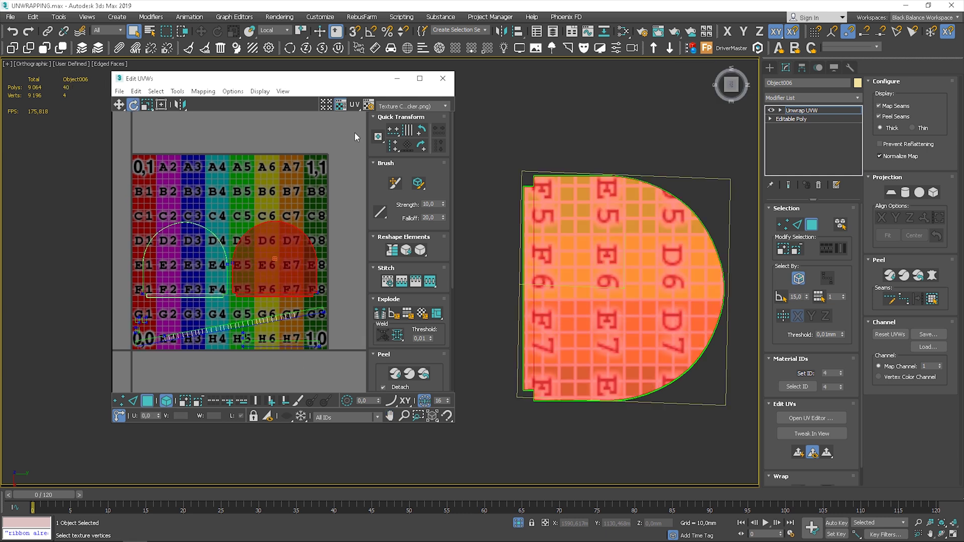
click(416, 107)
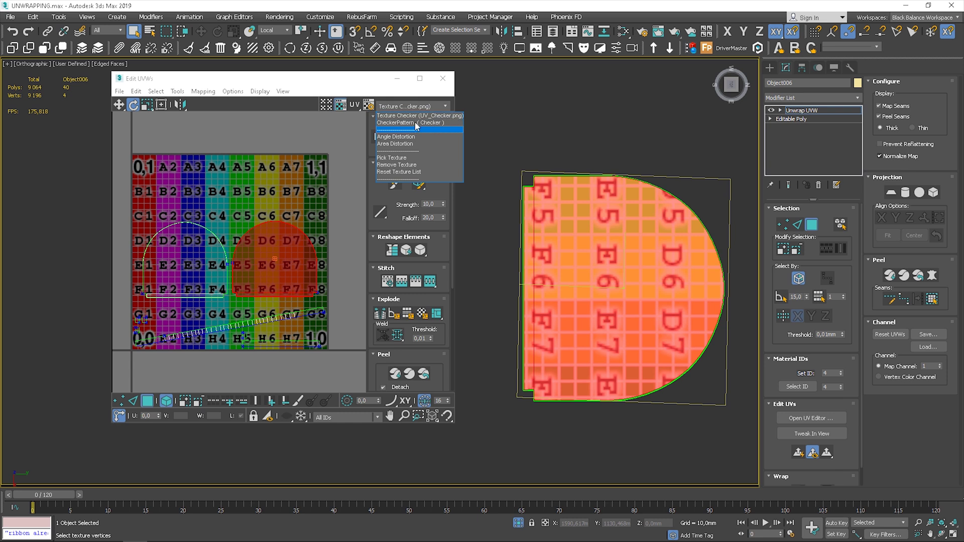
click(413, 126)
click(269, 162)
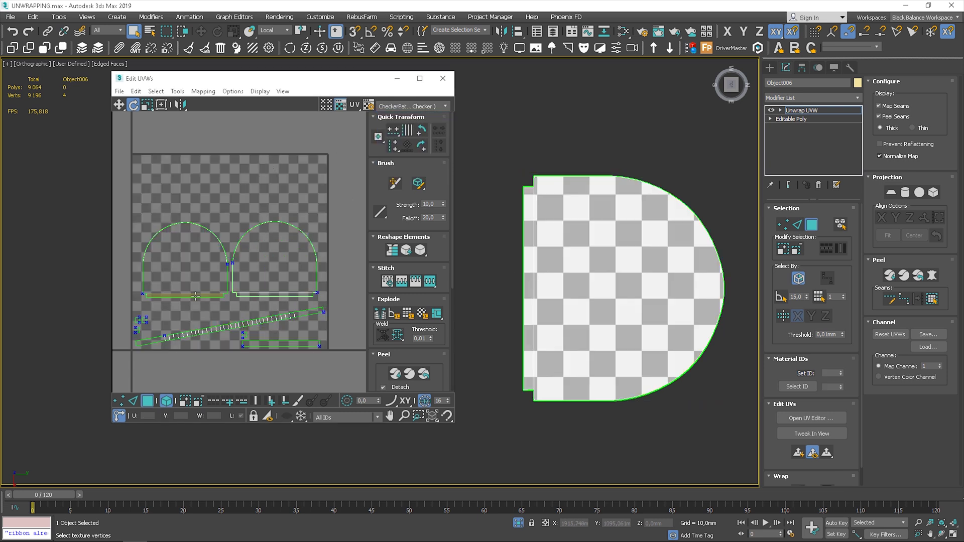
Step: Select both D-shaped islands and move them together up to the top of the UV tile
middle_drag(298, 225, 317, 203)
drag(316, 203, 206, 161)
key(w)
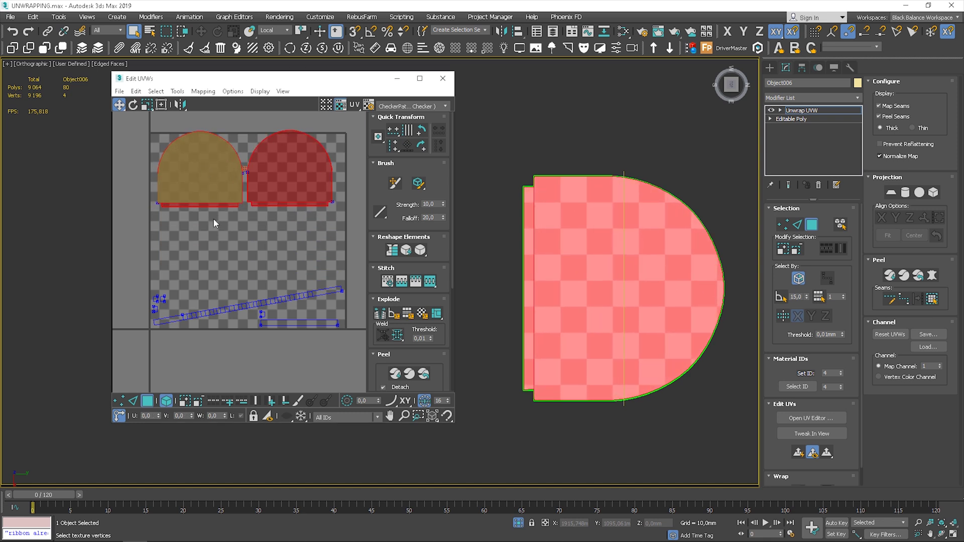
Step: Select the long slanted side strip and move it up to just below the D-shaped islands
middle_drag(194, 282, 201, 237)
scroll(200, 237, up, 3)
click(280, 284)
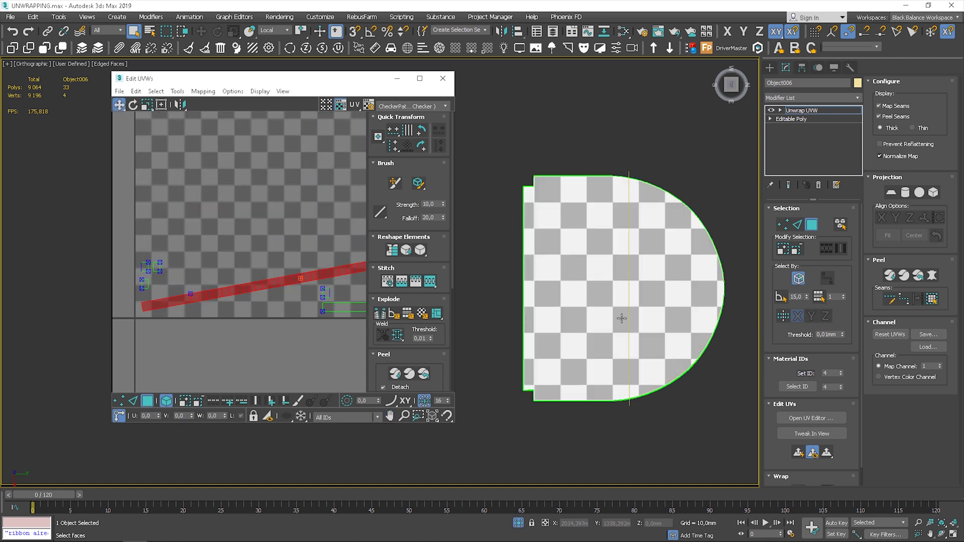
alt+middle_drag(621, 318, 623, 366)
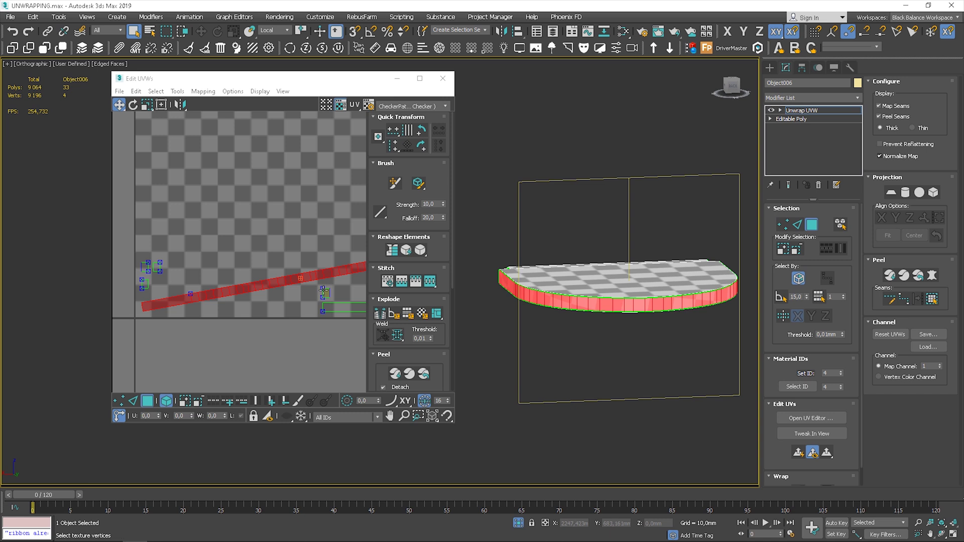
middle_drag(281, 248, 257, 297)
scroll(257, 297, down, 2)
drag(259, 329, 270, 232)
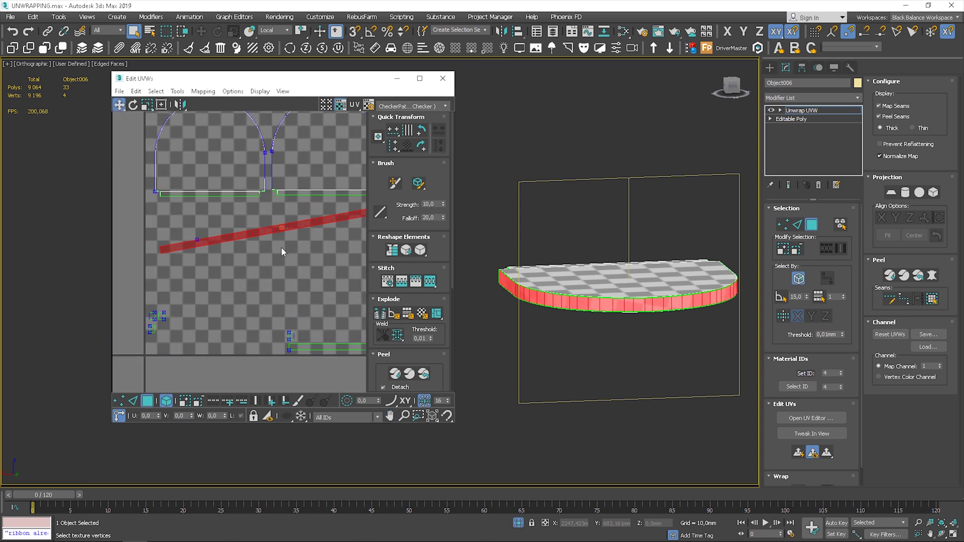
Step: Rotate the side strip about 9 degrees clockwise to lie horizontally and straighten its faces
middle_drag(281, 248, 252, 272)
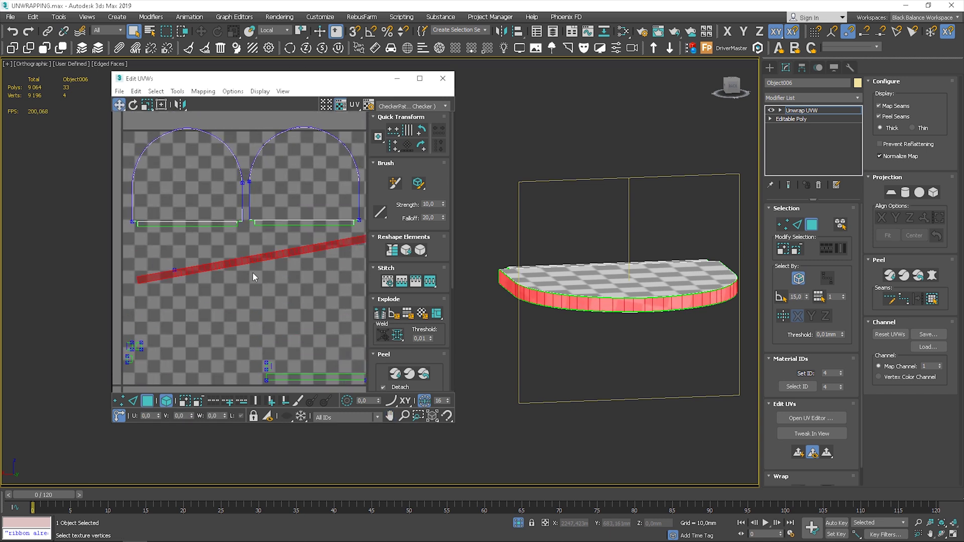
click(133, 104)
drag(300, 251, 304, 257)
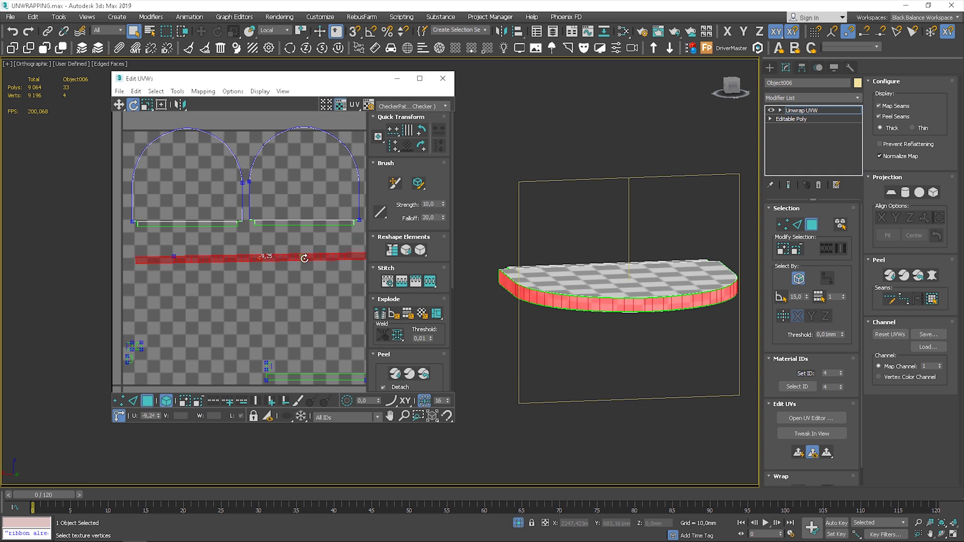
middle_drag(304, 258, 271, 265)
click(391, 249)
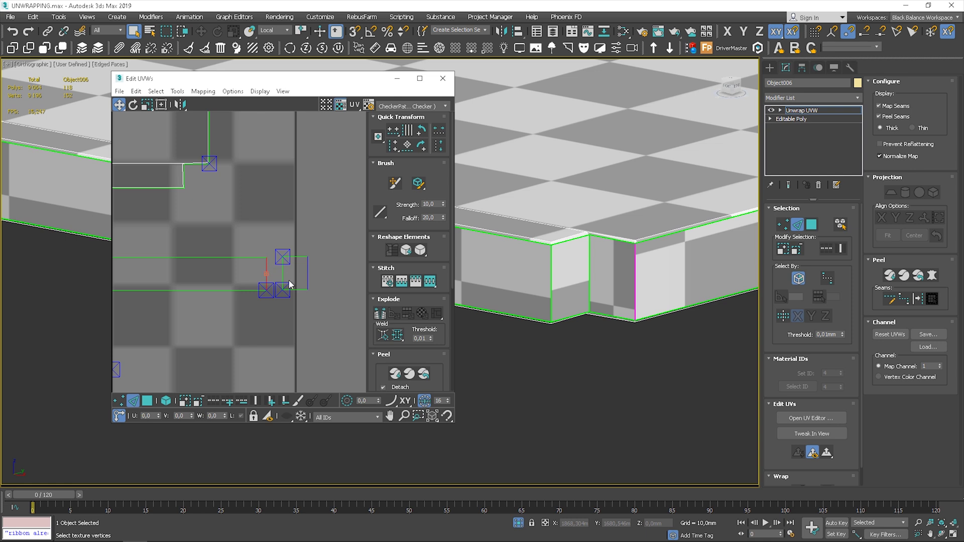
Step: Stitch the first small notch face onto the end of the side strip along the seat base's outer corner edge
ctrl+click(307, 271)
click(433, 281)
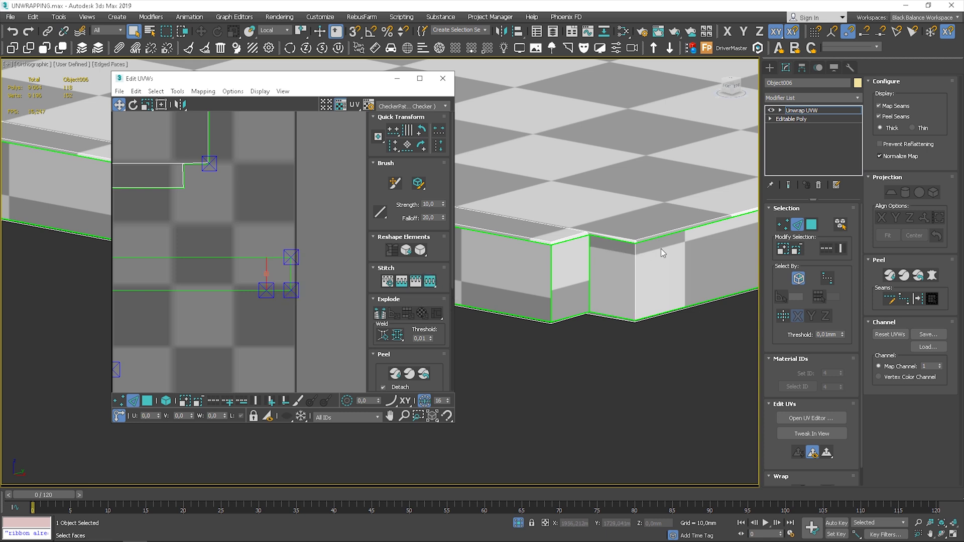
scroll(287, 289, down, 2)
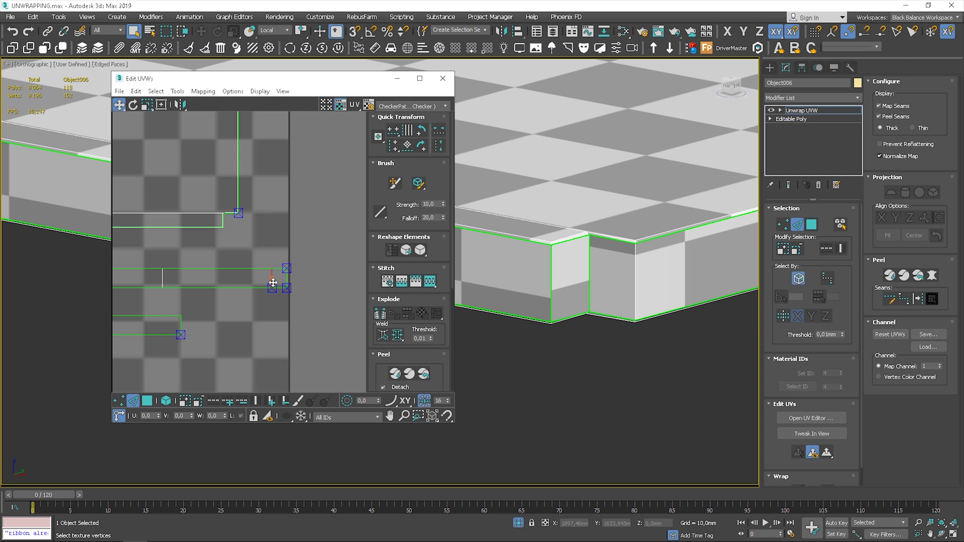
middle_drag(230, 303, 291, 295)
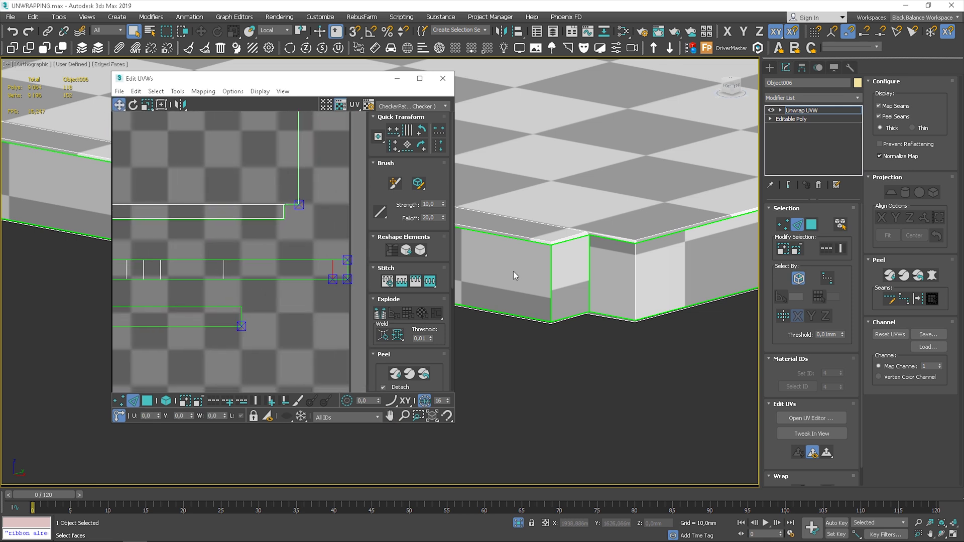
Step: Stitch the second small notch face onto the strip along the notch's inner corner edge
click(589, 261)
scroll(326, 285, down, 2)
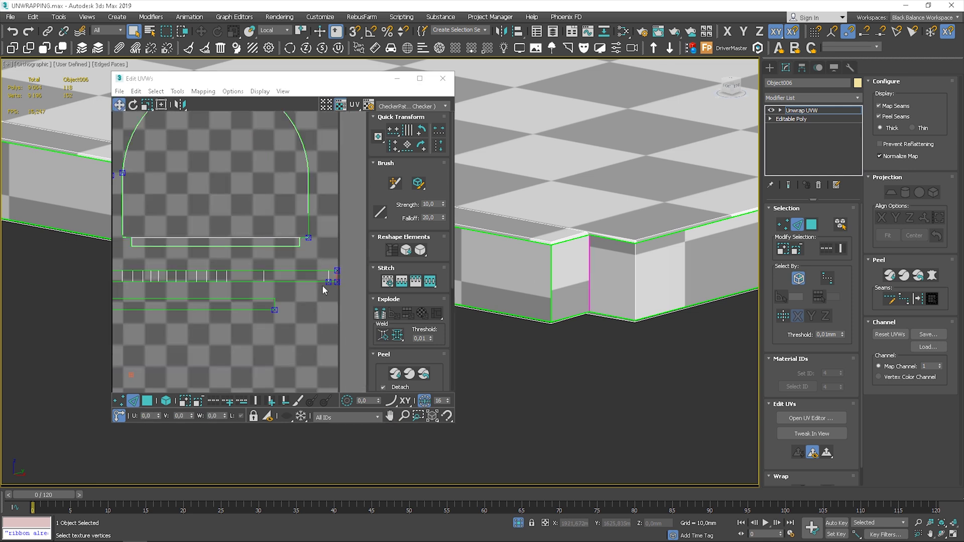
scroll(255, 292, down, 2)
scroll(178, 306, down, 2)
scroll(179, 305, down, 1)
scroll(167, 330, up, 8)
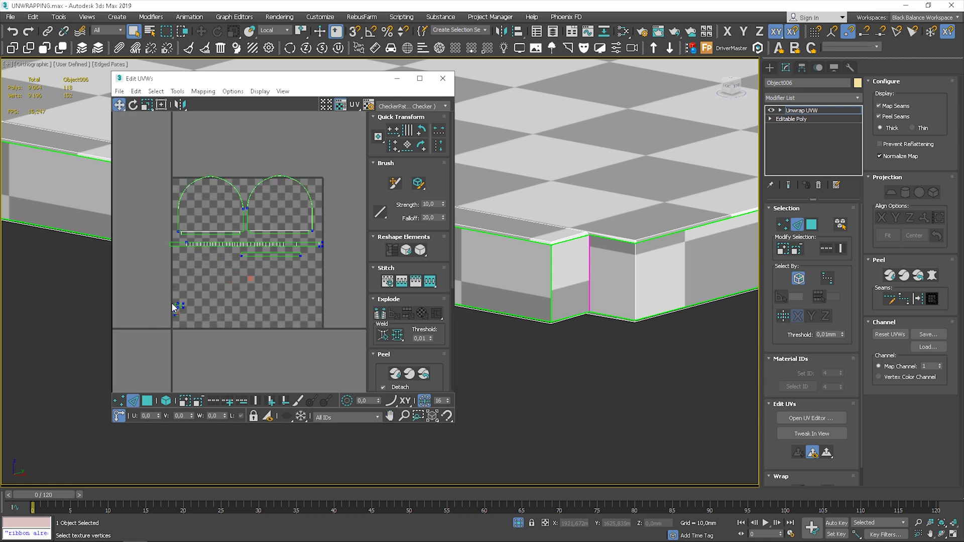
click(430, 281)
Step: Stitch the long straight rear strip onto the side strip along the remaining corner edge of this notch
scroll(191, 284, down, 4)
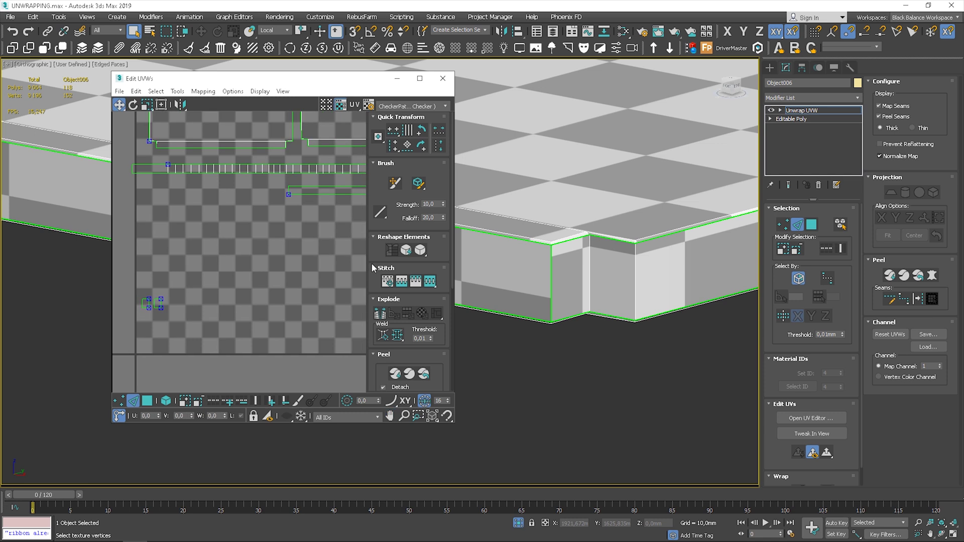
click(551, 266)
middle_drag(273, 234, 139, 293)
scroll(281, 246, down, 1)
mouse_move(262, 269)
middle_down()
mouse_move(237, 286)
mouse_move(275, 271)
middle_up()
scroll(208, 249, up, 4)
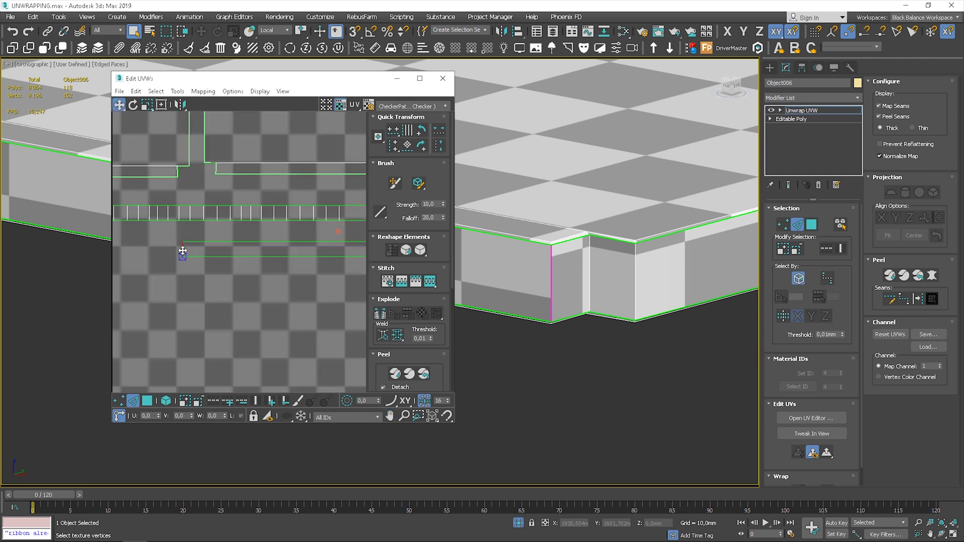
click(429, 283)
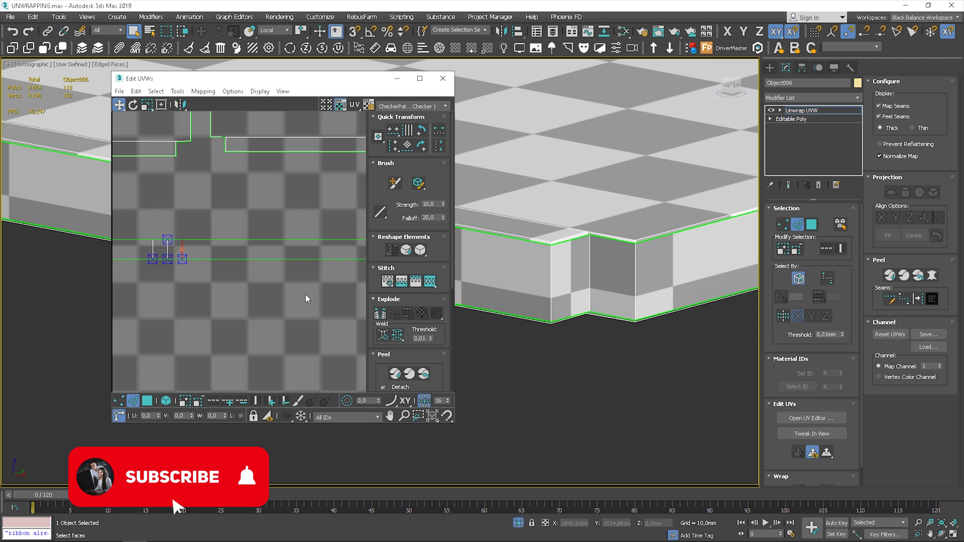
Step: At the seat base's opposite notch, stitch the small notch face onto the rear strip's free end along their shared corner edge
scroll(219, 293, down, 5)
scroll(201, 296, down, 2)
middle_drag(137, 326, 156, 314)
scroll(203, 300, up, 2)
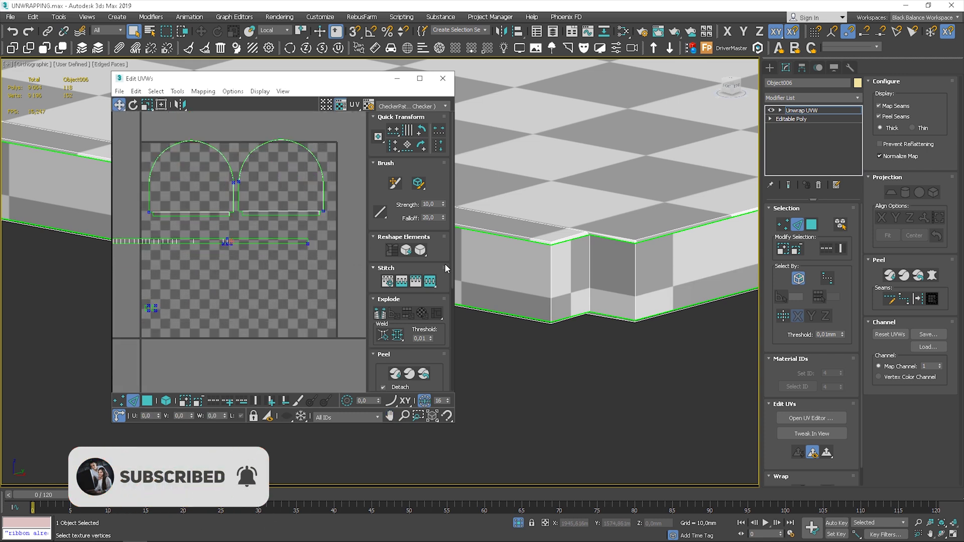
scroll(552, 271, down, 6)
alt+middle_drag(516, 293, 607, 293)
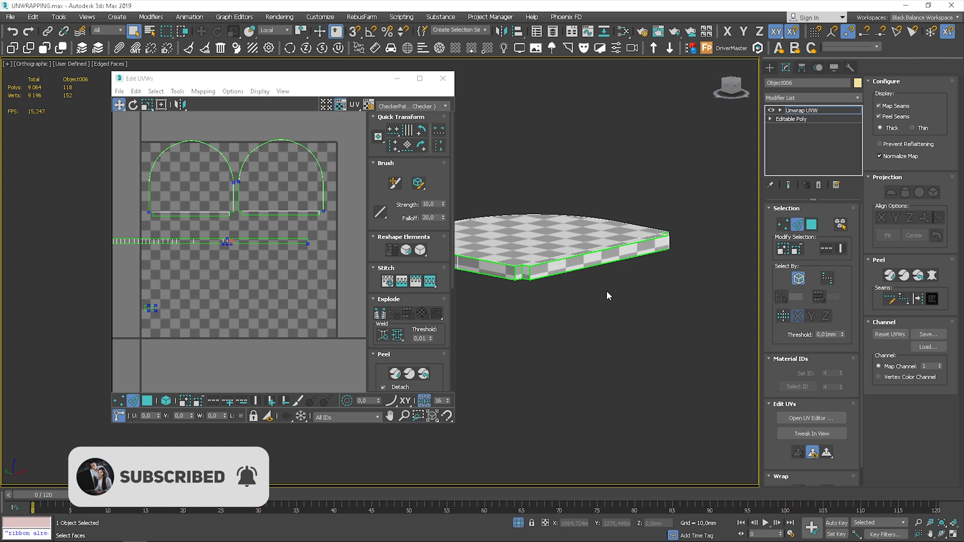
scroll(607, 297, up, 8)
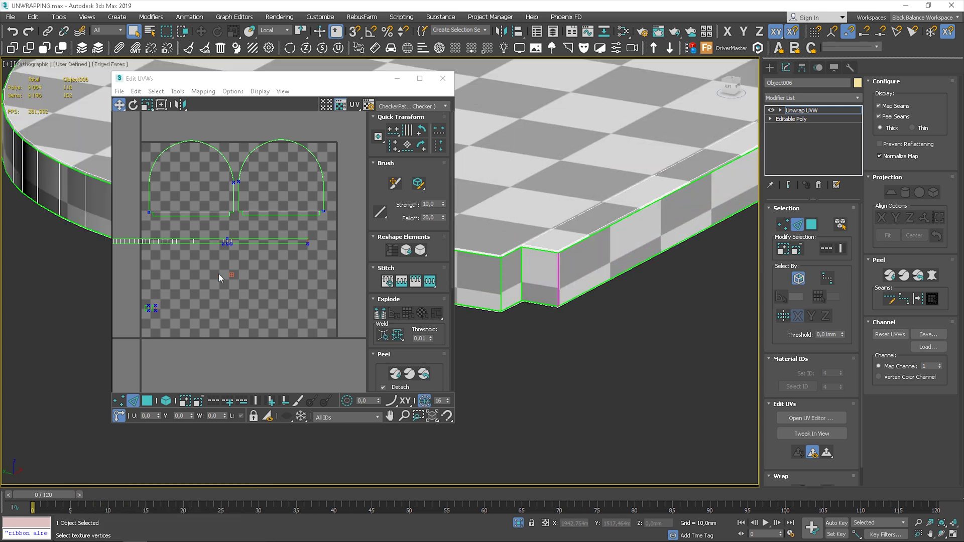
scroll(220, 277, up, 5)
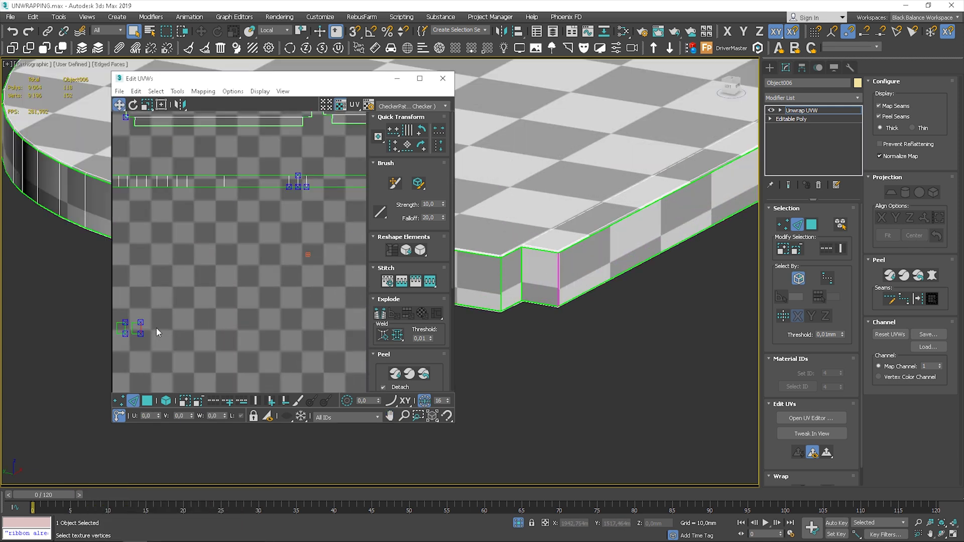
scroll(155, 327, up, 4)
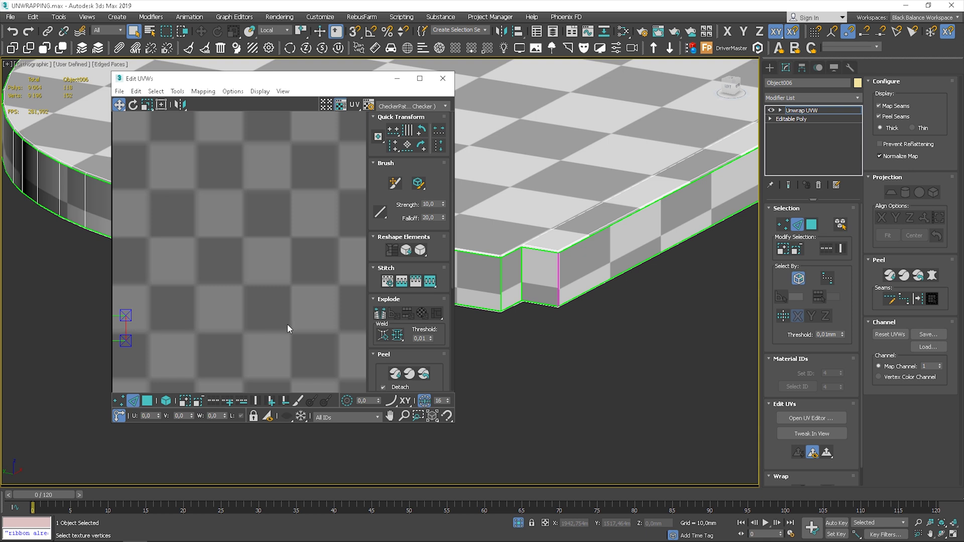
click(430, 282)
Step: Stitch the last small notch island onto the side strip's other end along the opposite notch's corner edge and clear the selection
scroll(231, 288, down, 9)
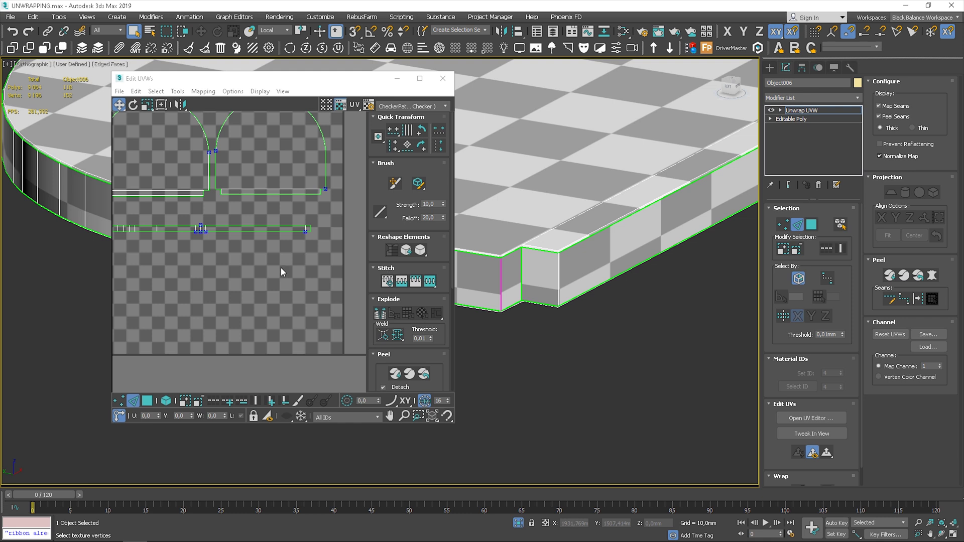
scroll(281, 268, down, 2)
middle_drag(299, 263, 345, 289)
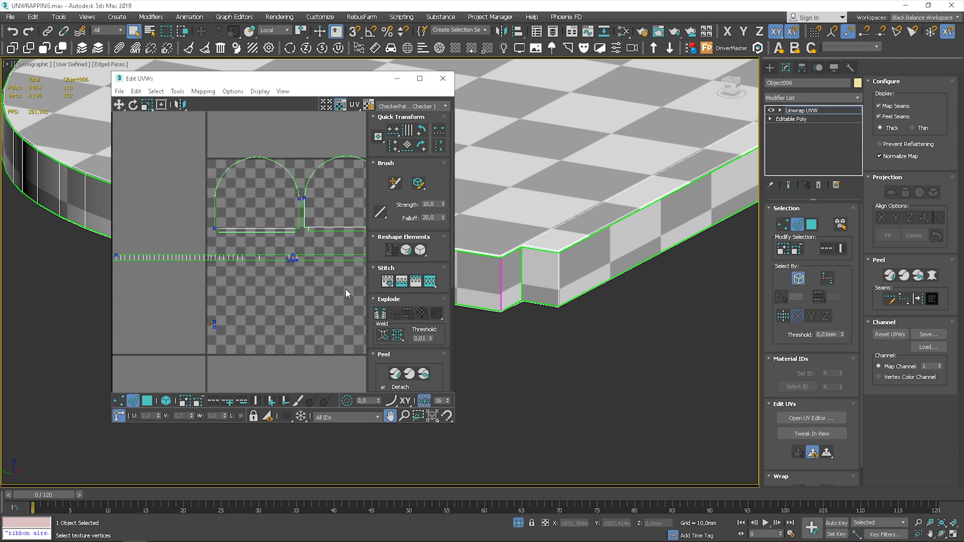
middle_drag(202, 280, 278, 277)
scroll(170, 253, up, 3)
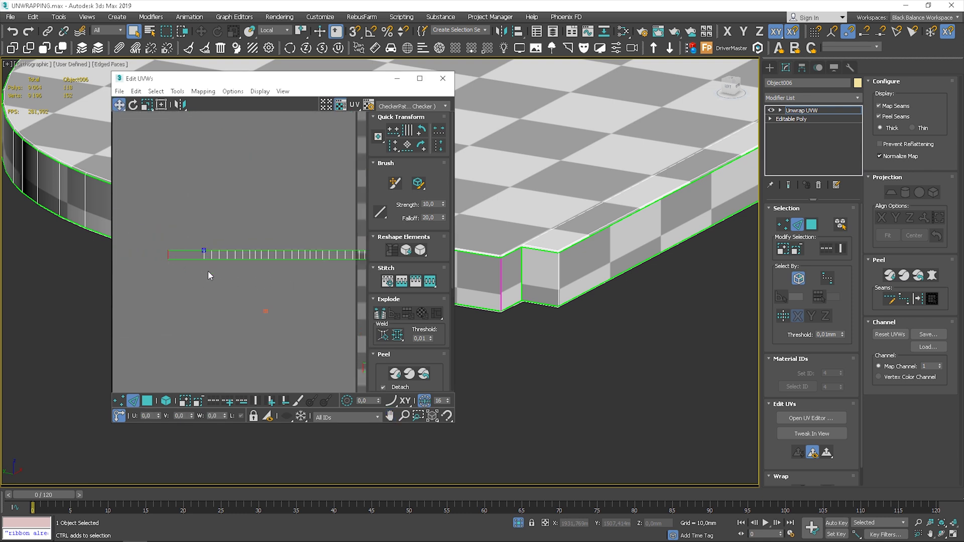
click(259, 302)
scroll(176, 263, down, 2)
scroll(504, 273, down, 3)
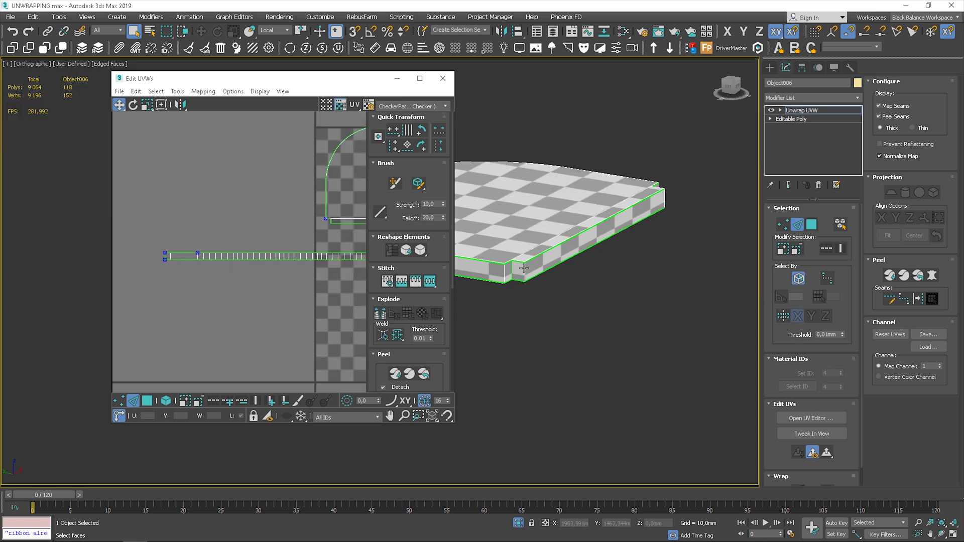